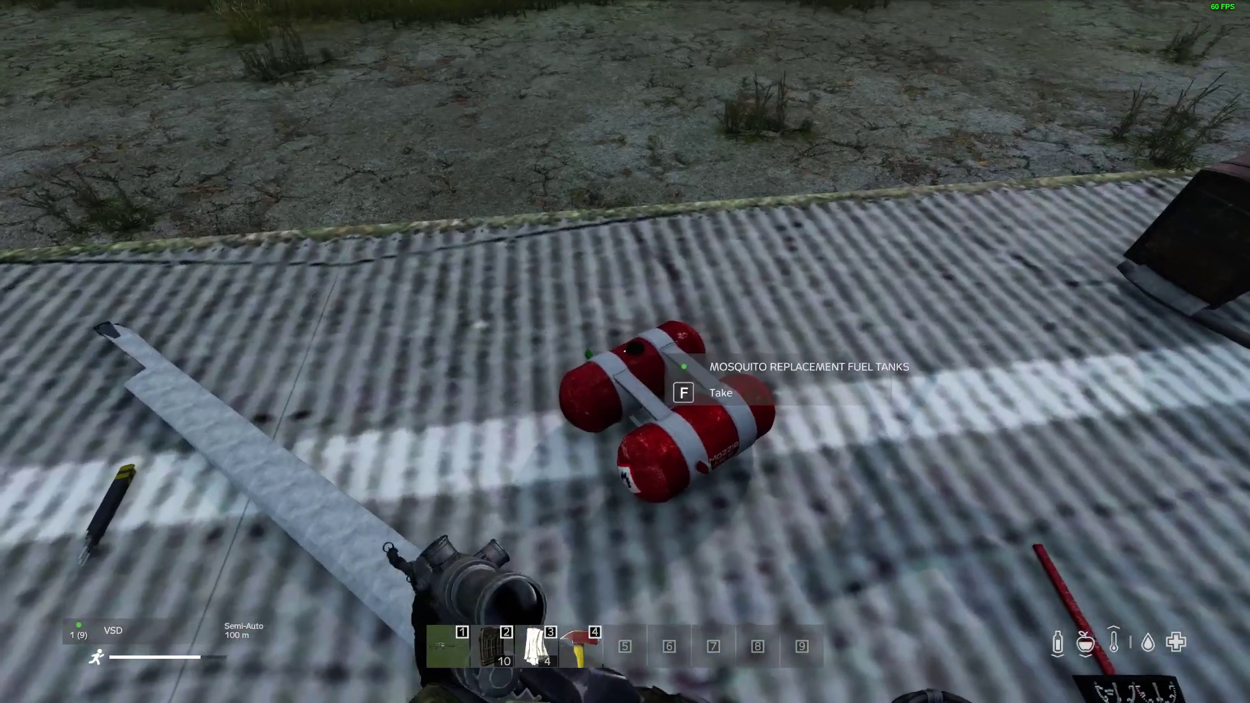
- Walk around the runway to examine the Mosquito replacement parts and the two assembled helicopters
key("w")
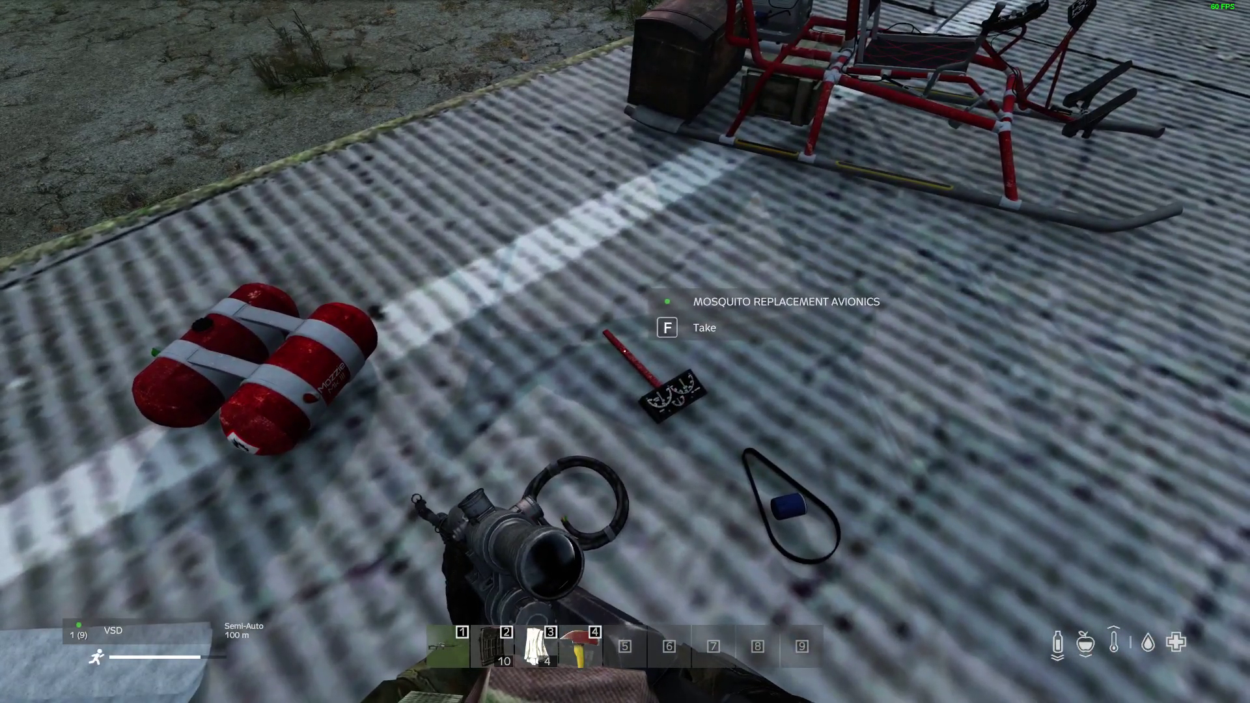
key("s")
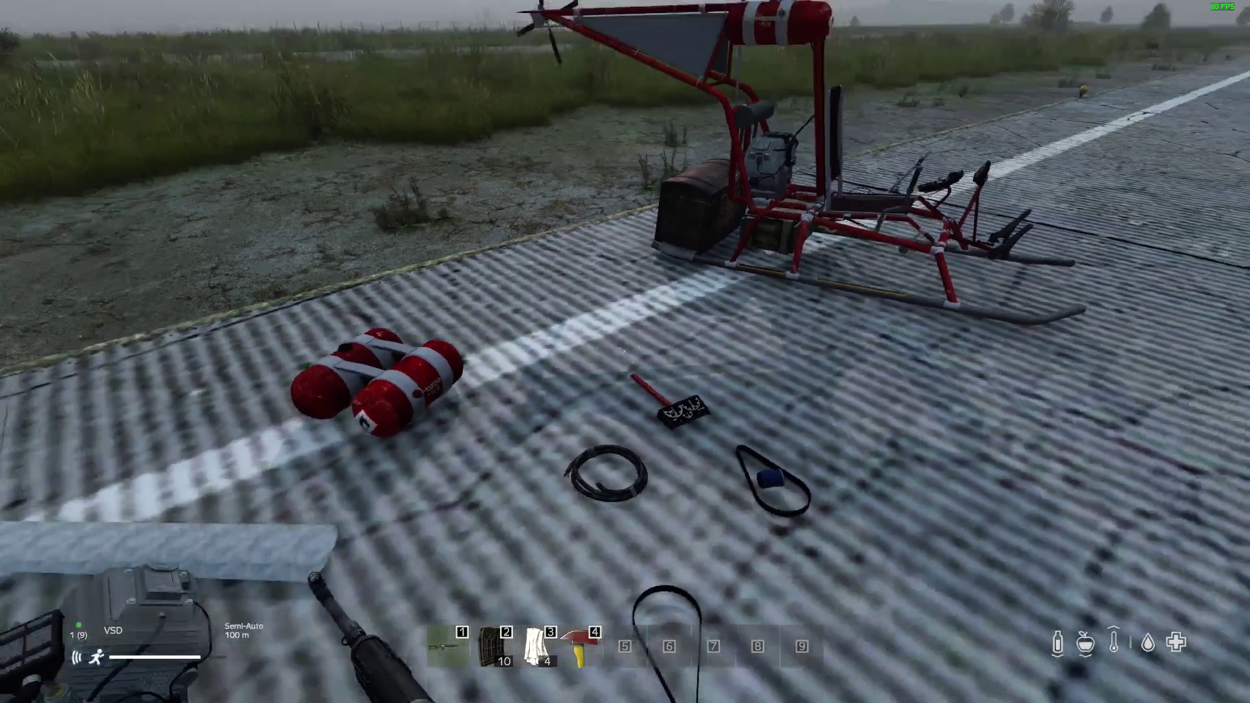
key("a")
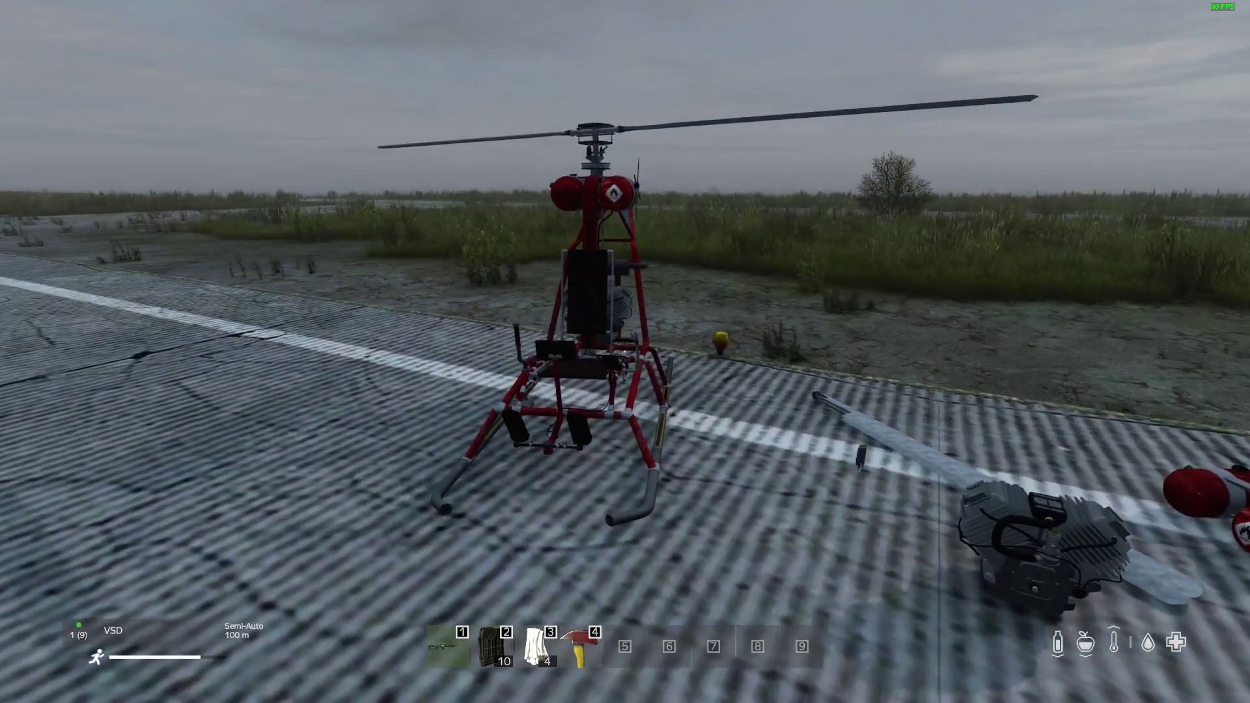
key("a")
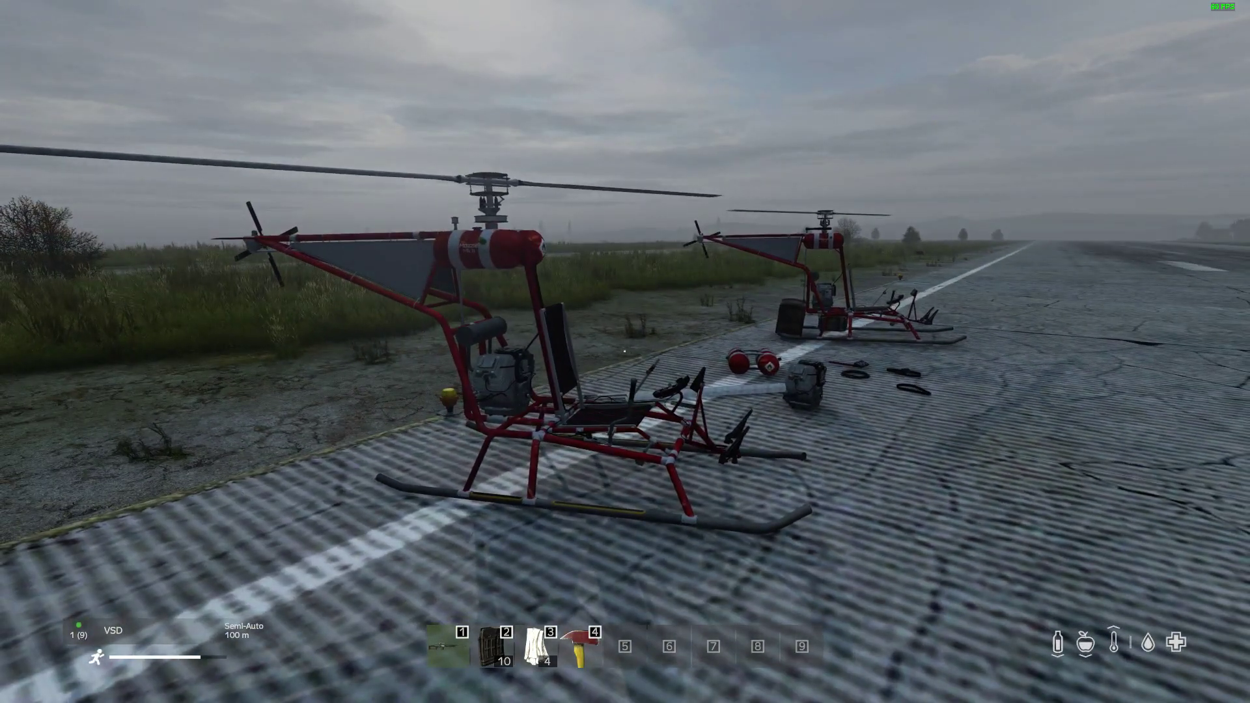
key("w")
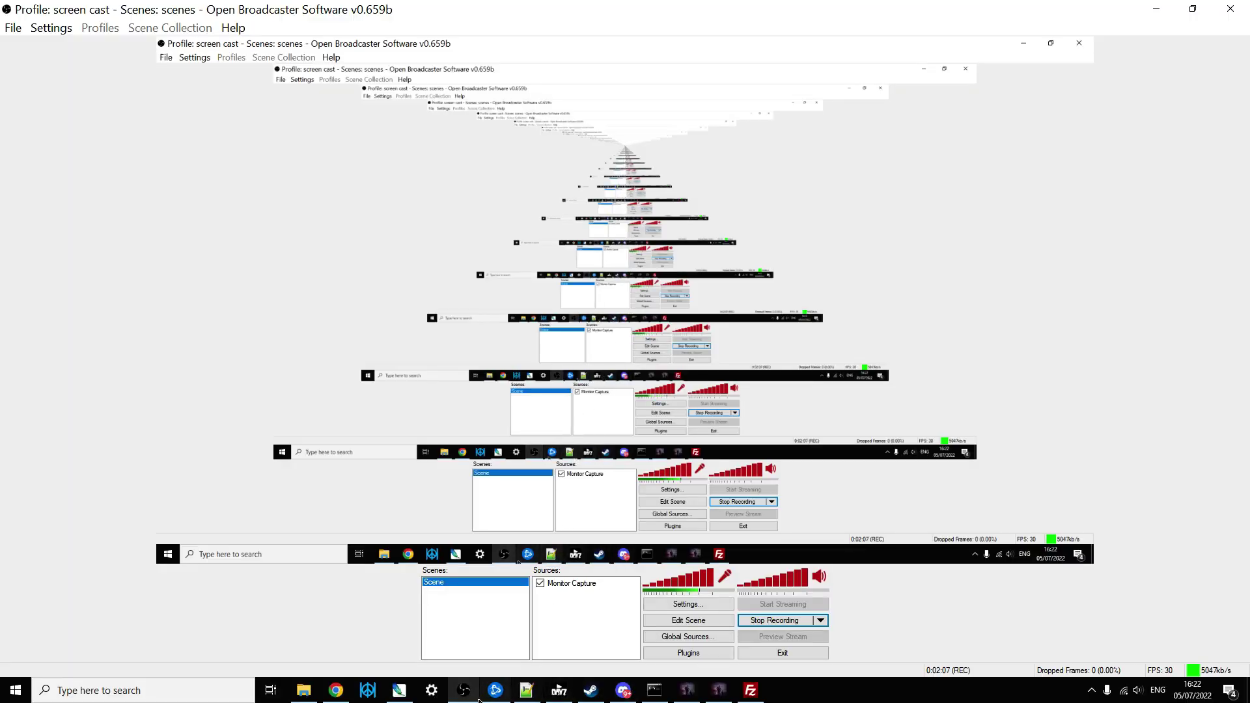
- Switch to Chrome and review the RedFalcon Mosquito Mk III workshop page, including its subscribe section and parts image
left_click(335, 691)
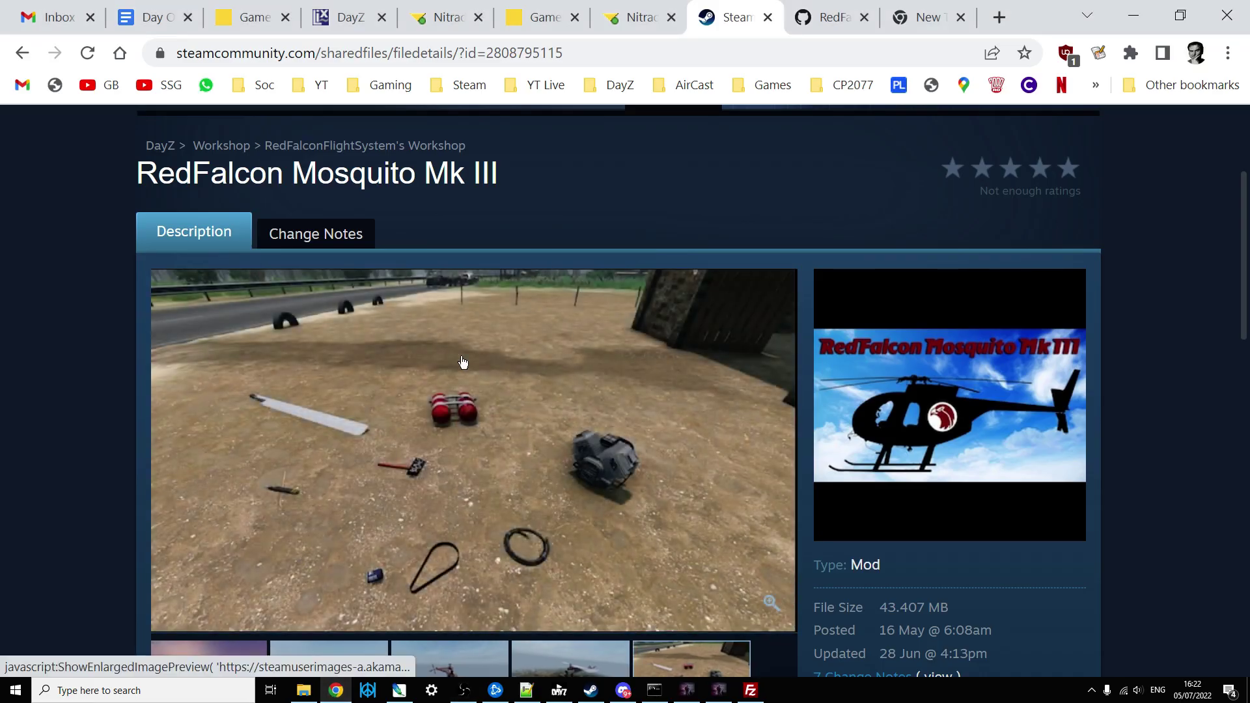
scroll(461, 366, "down", 3)
scroll(461, 367, "down", 3)
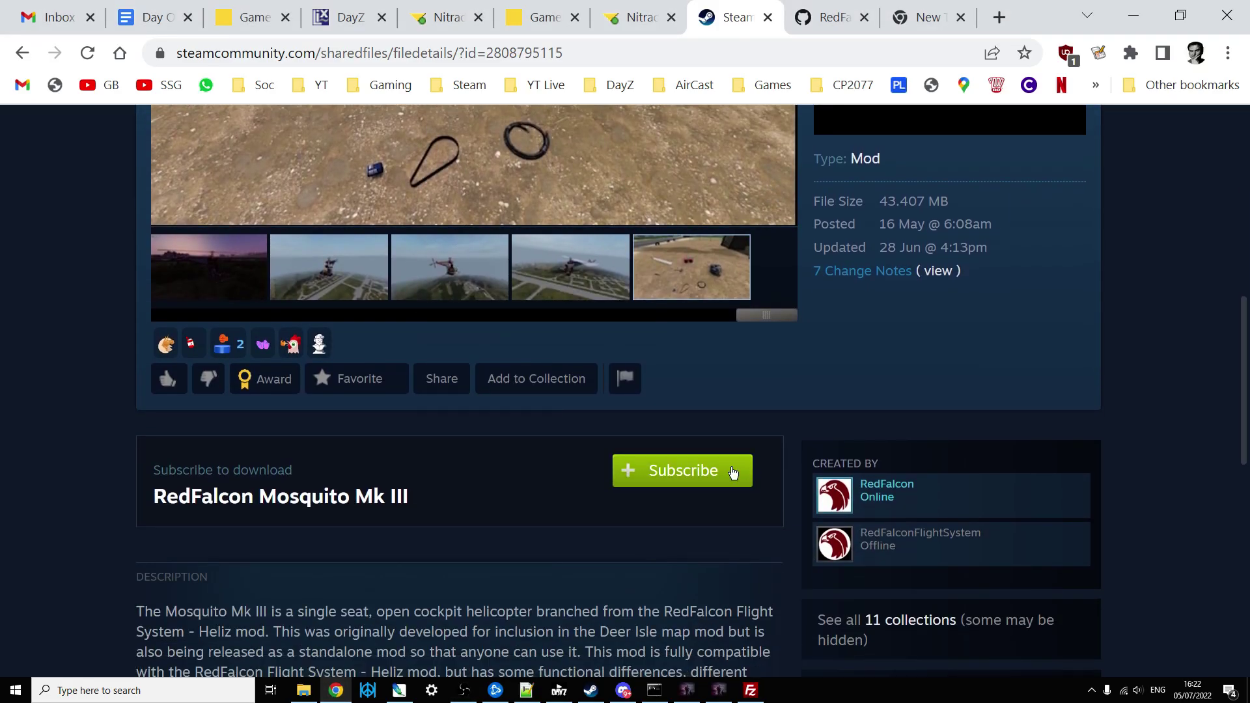
scroll(615, 487, "up", 6)
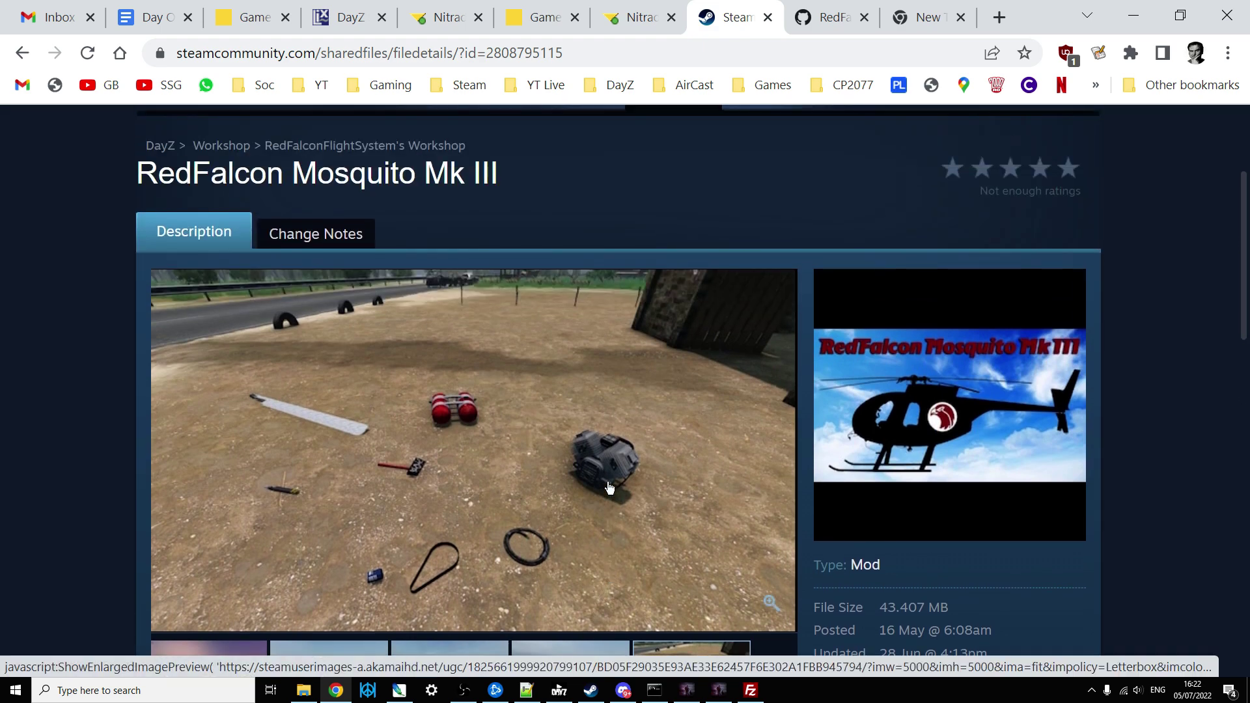
- Switch to FileZilla and find the local DayZServer mod folders for comparison with the remote dayzstandalone directory
left_click(306, 693)
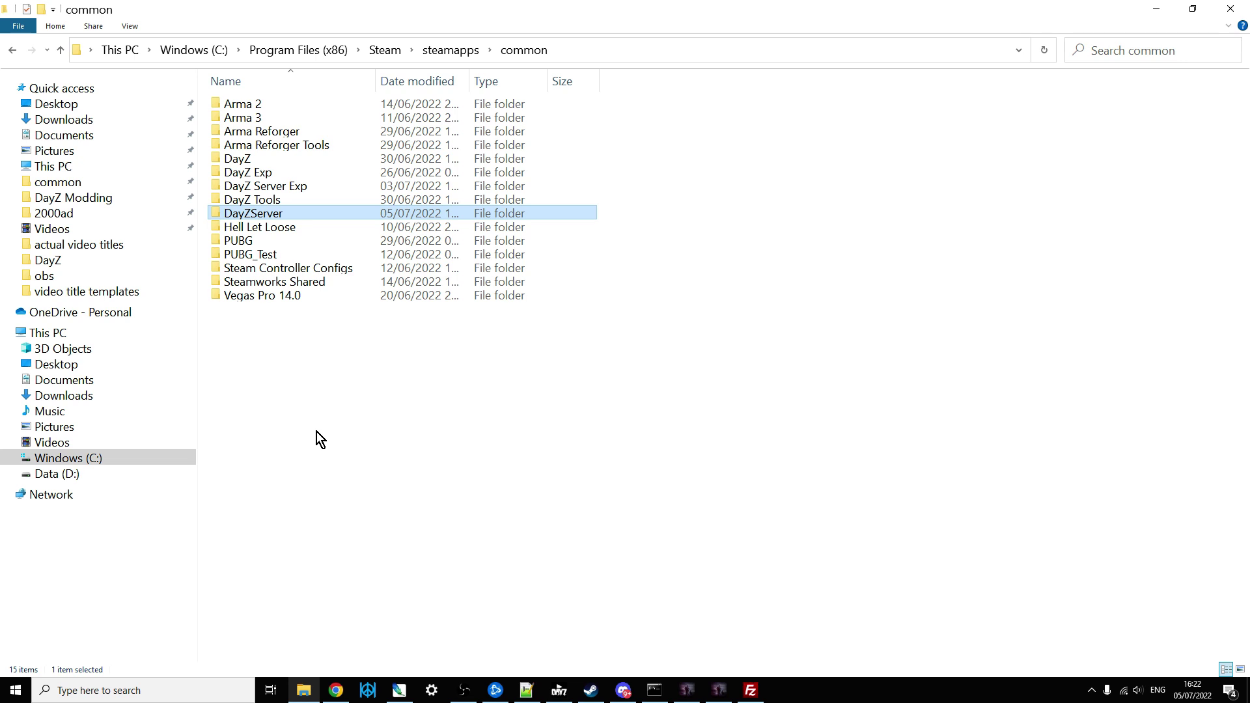
left_click(750, 691)
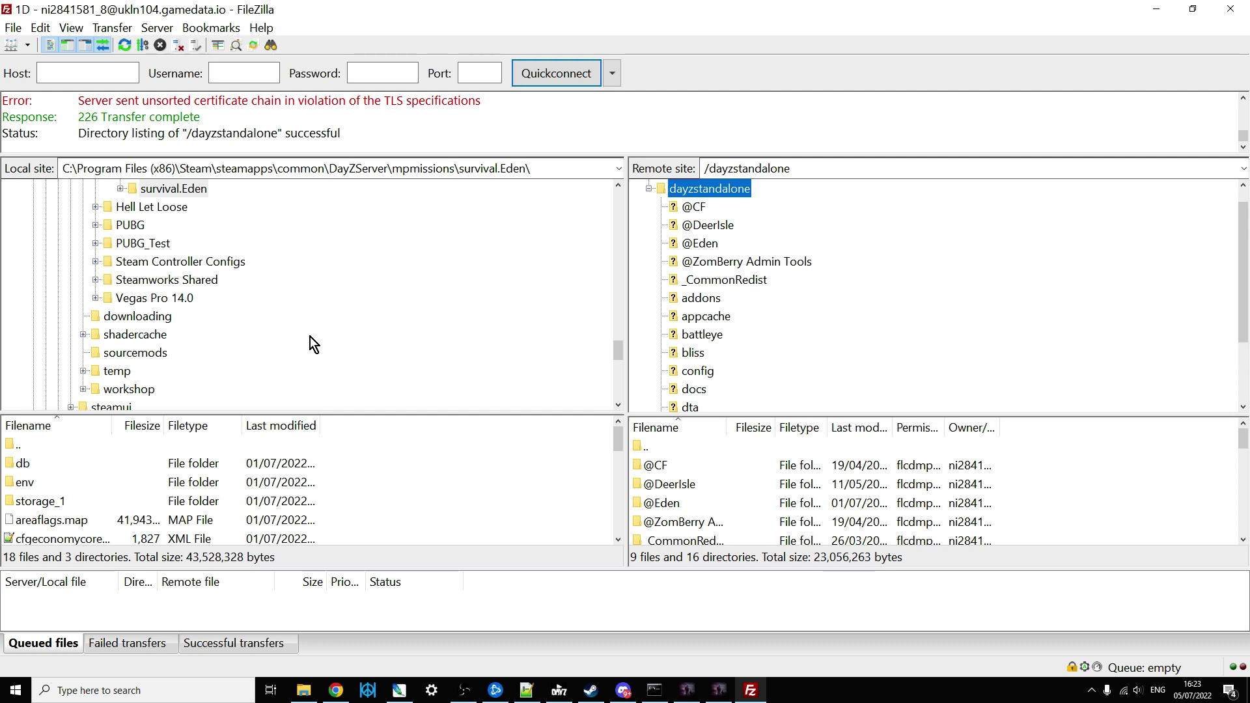
scroll(311, 337, "up", 6)
scroll(163, 228, "up", 1)
scroll(161, 278, "down", 1)
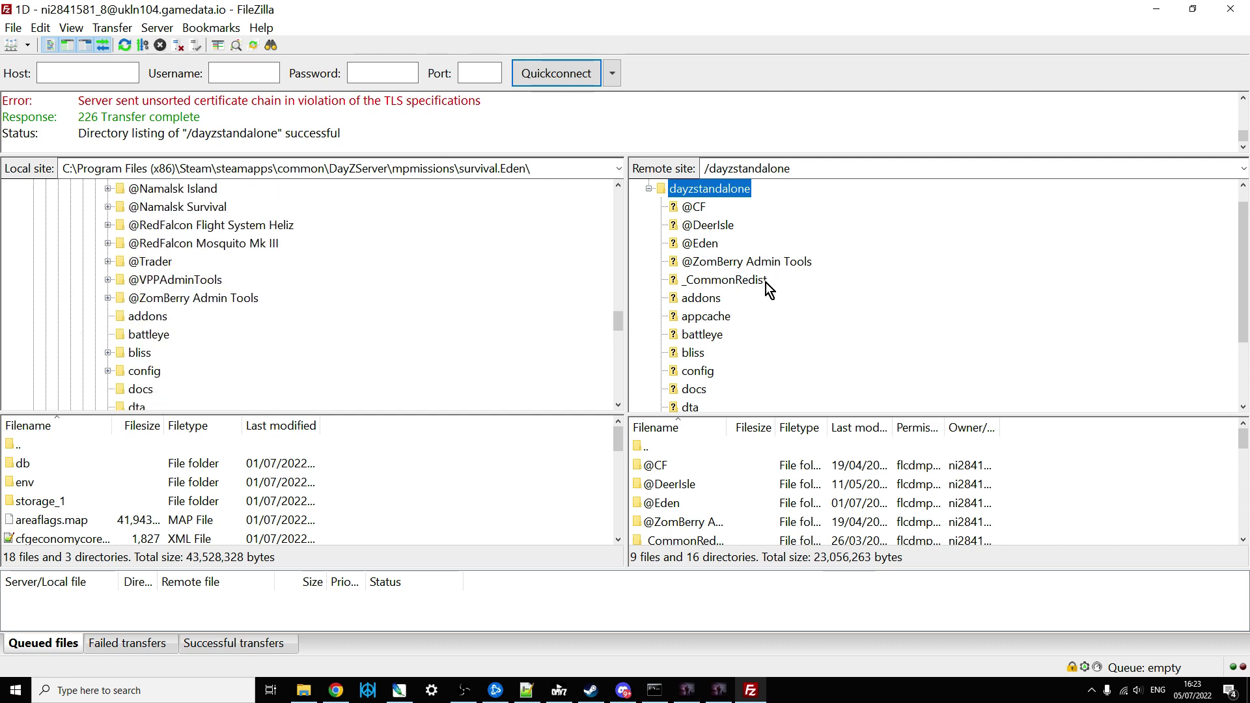
- Switch to File Explorer, look through the local DayZServer folder, and return to the common folder
left_click(304, 690)
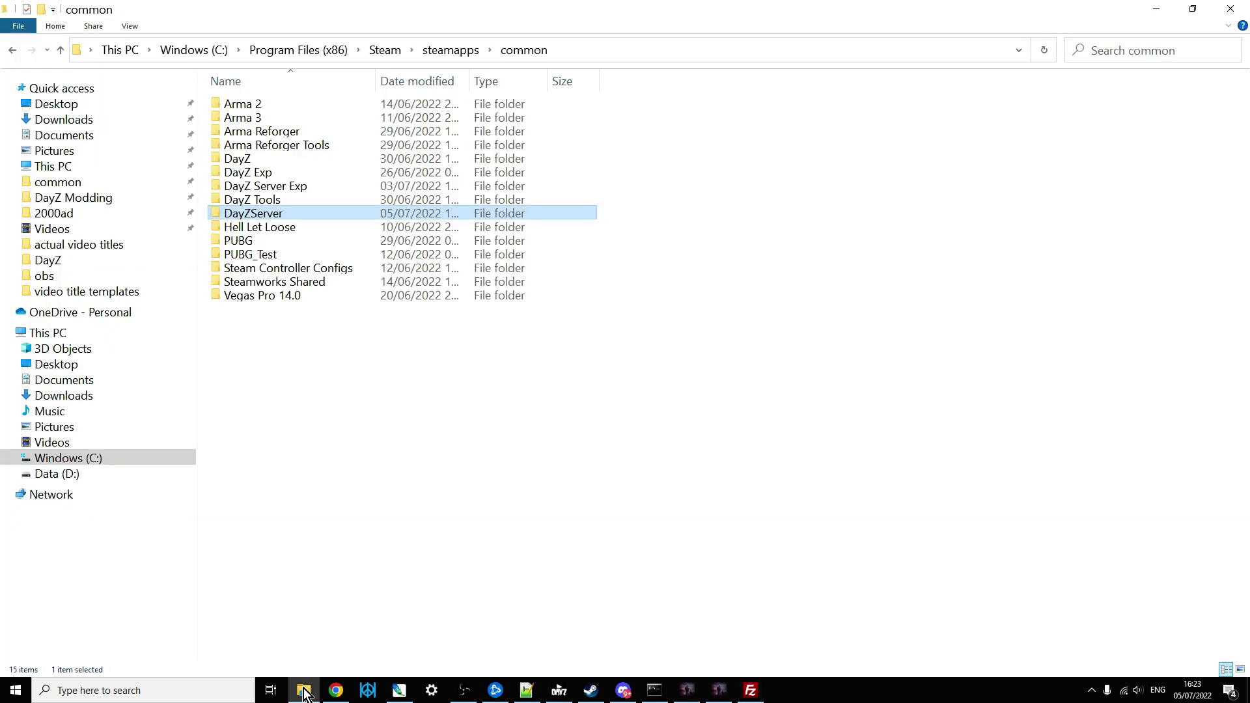
double_click(256, 215)
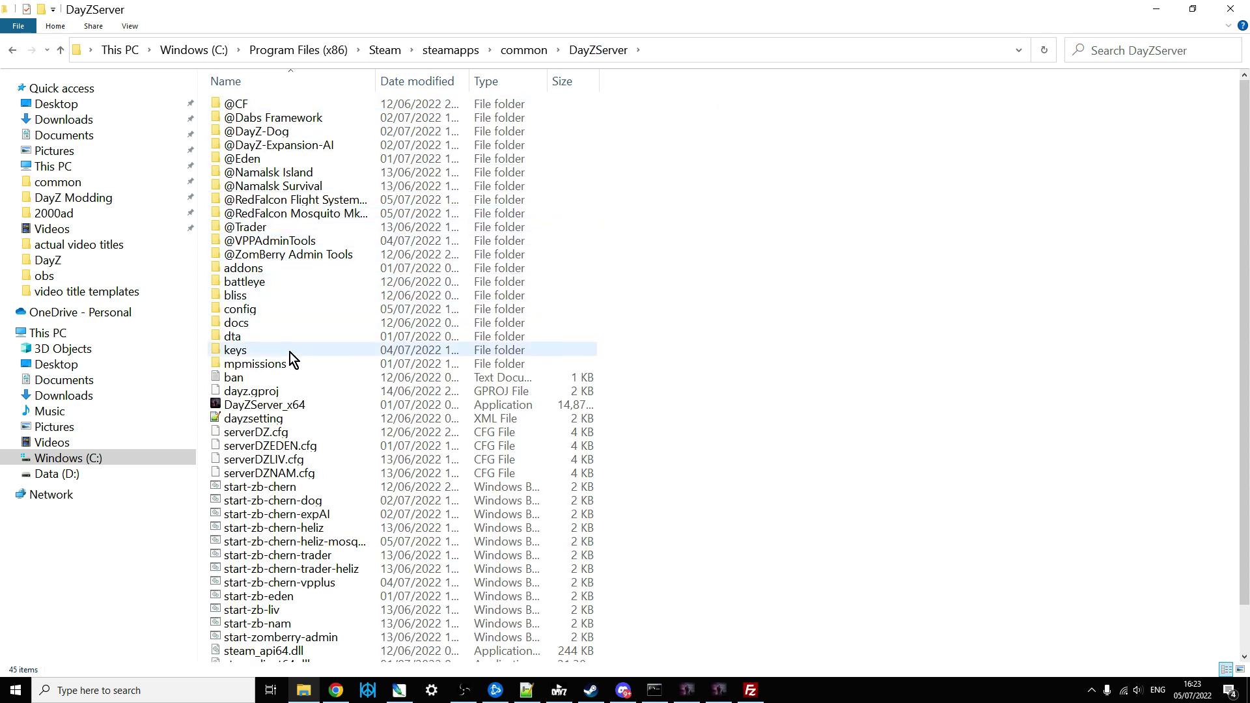
scroll(352, 520, "down", 1)
scroll(380, 602, "up", 1)
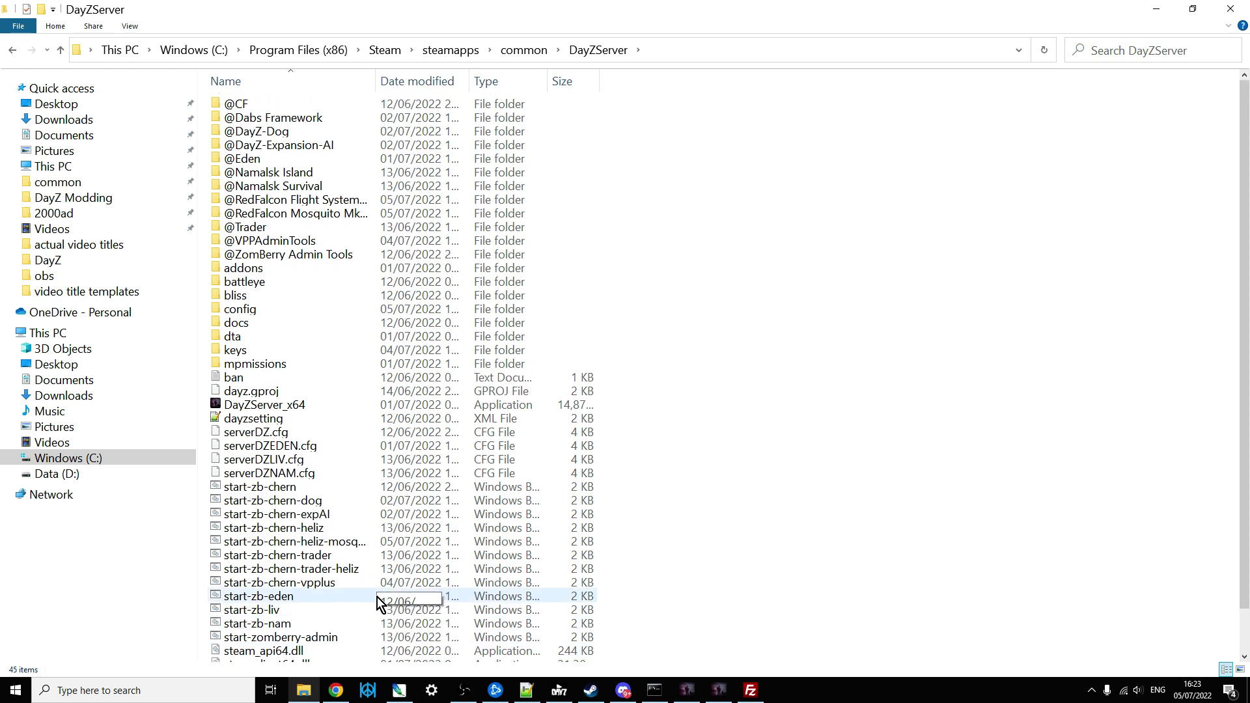
left_click(60, 50)
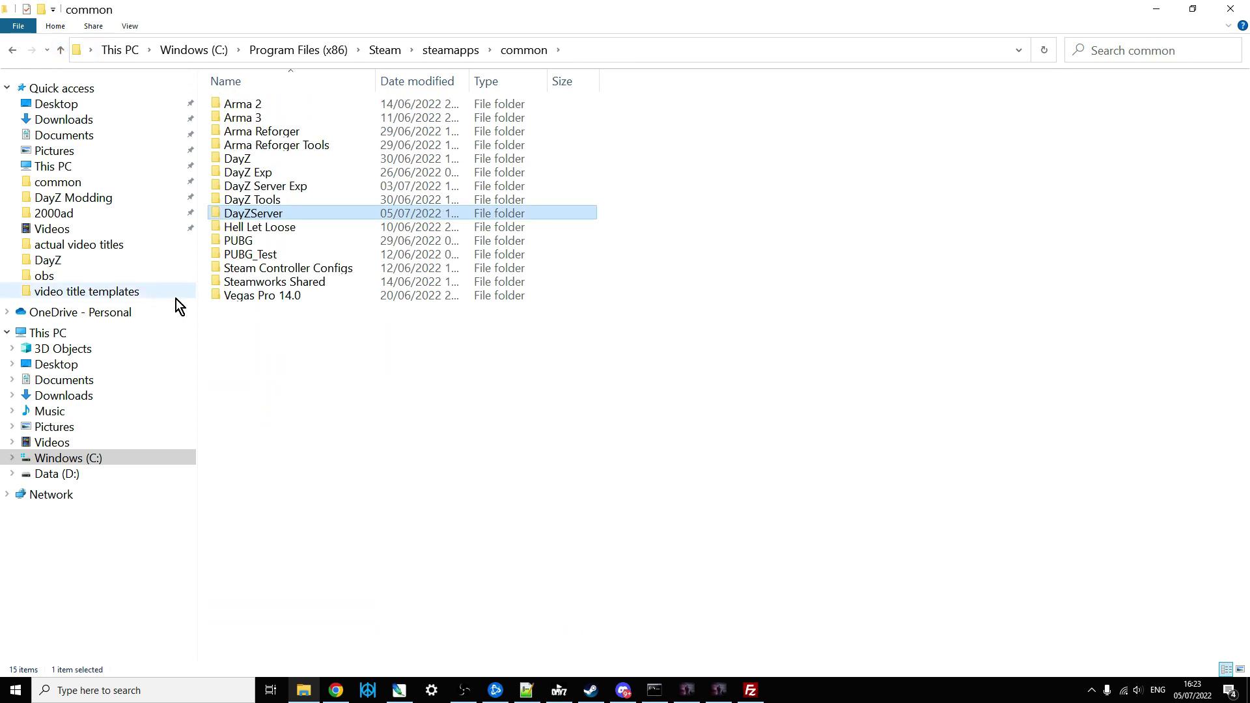
- Switch to the DayZ Launcher and show its mods list
left_click(559, 690)
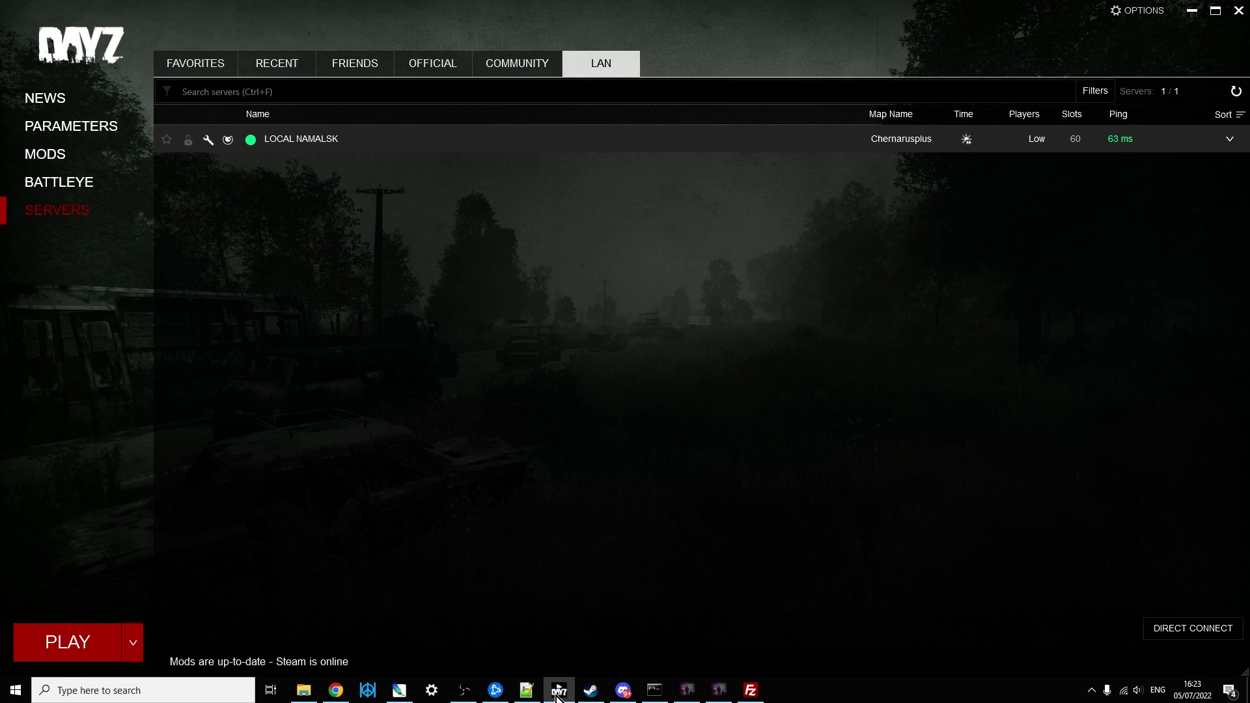
left_click(32, 149)
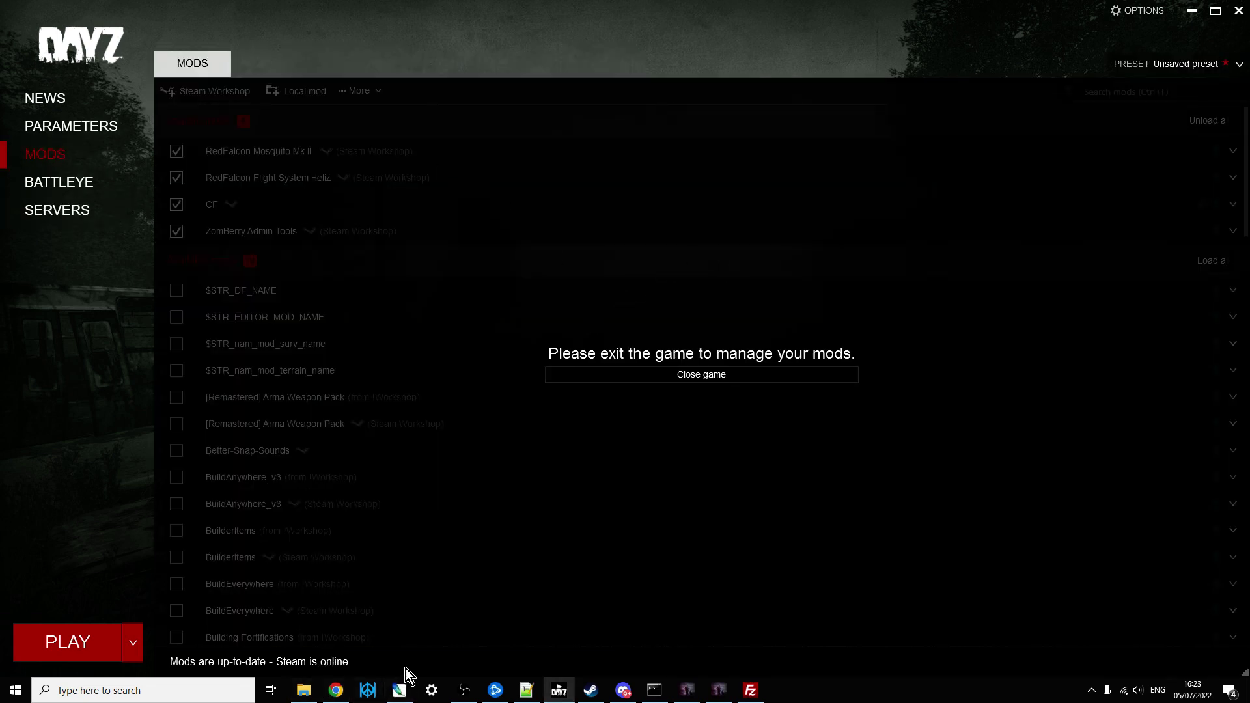
left_click(317, 698)
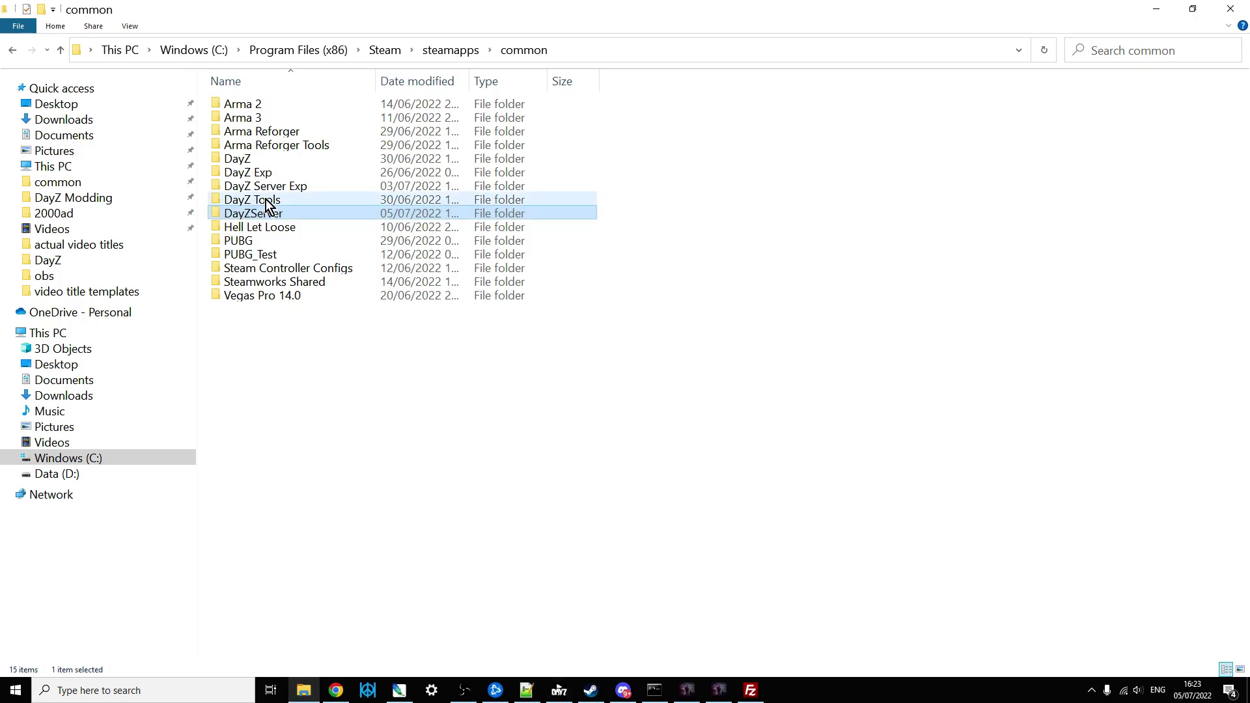
left_click(238, 163)
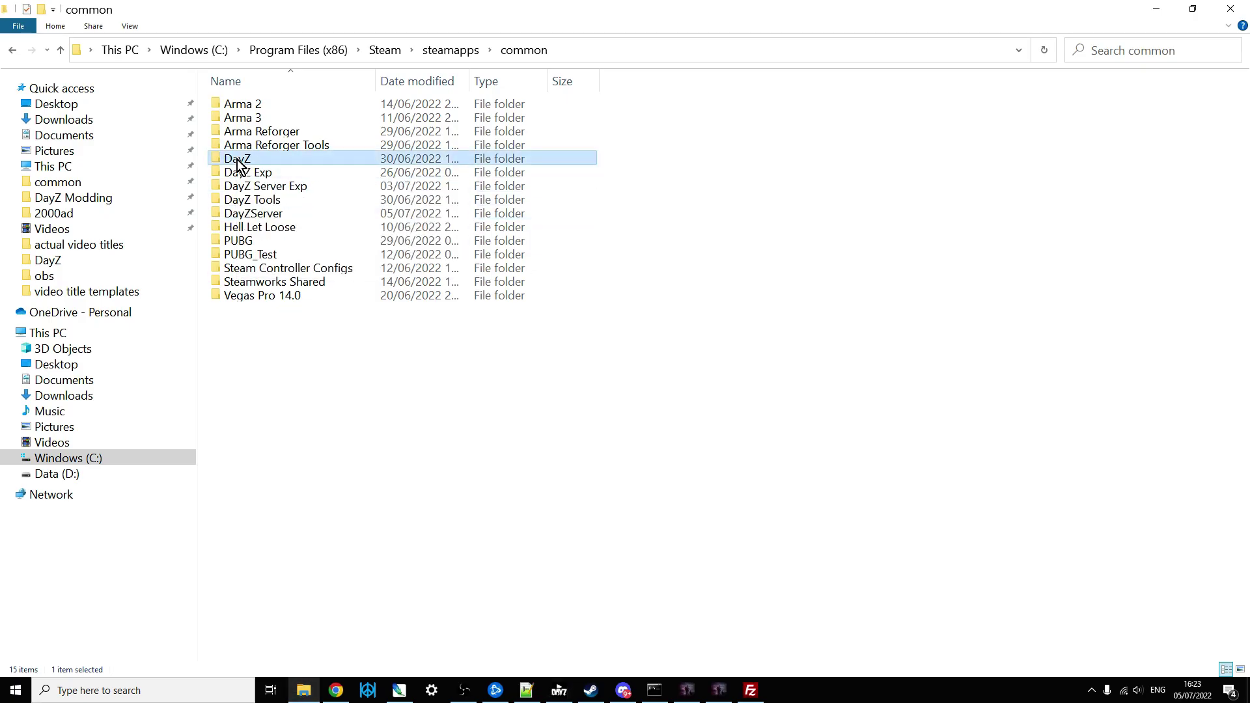
left_click(616, 50)
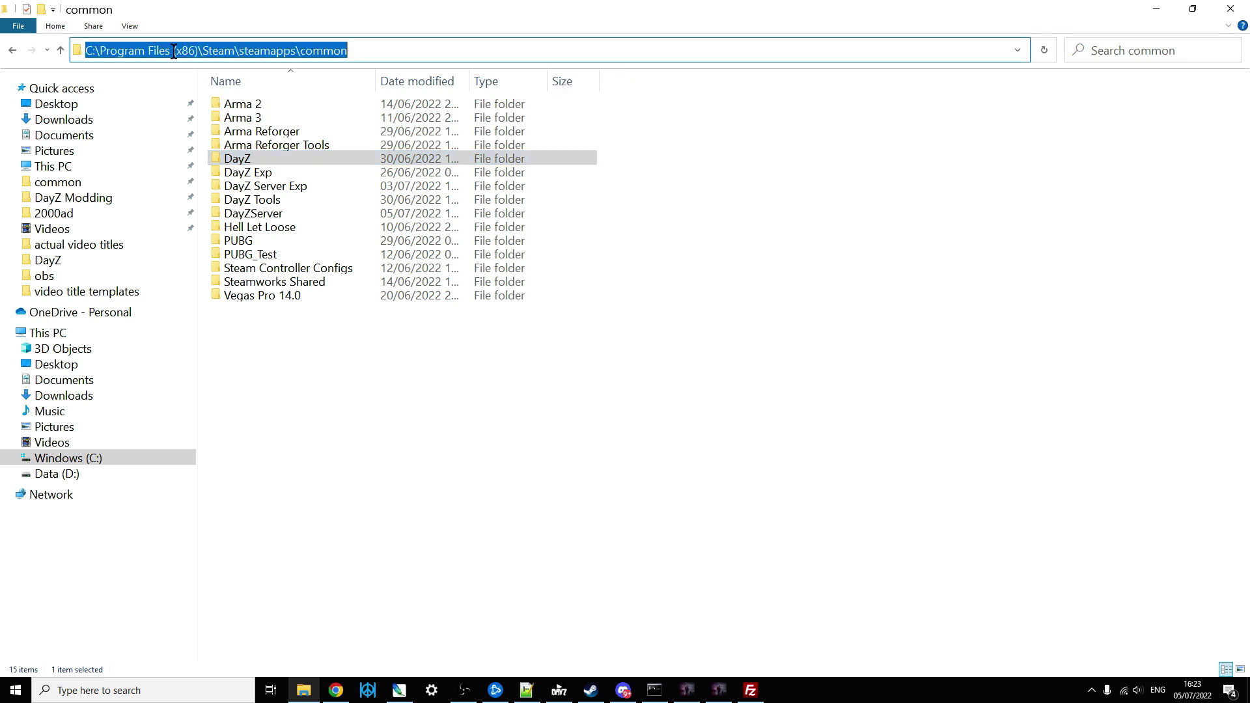
double_click(246, 160)
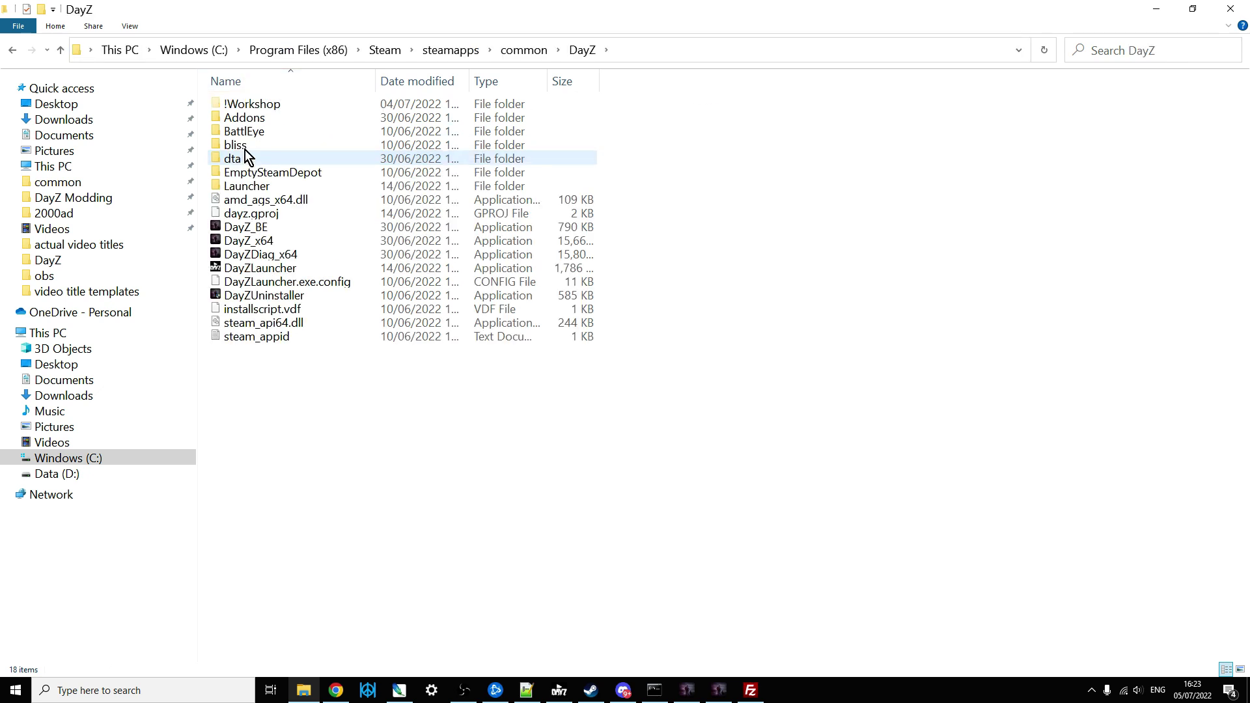
double_click(257, 104)
scroll(279, 148, "down", 1)
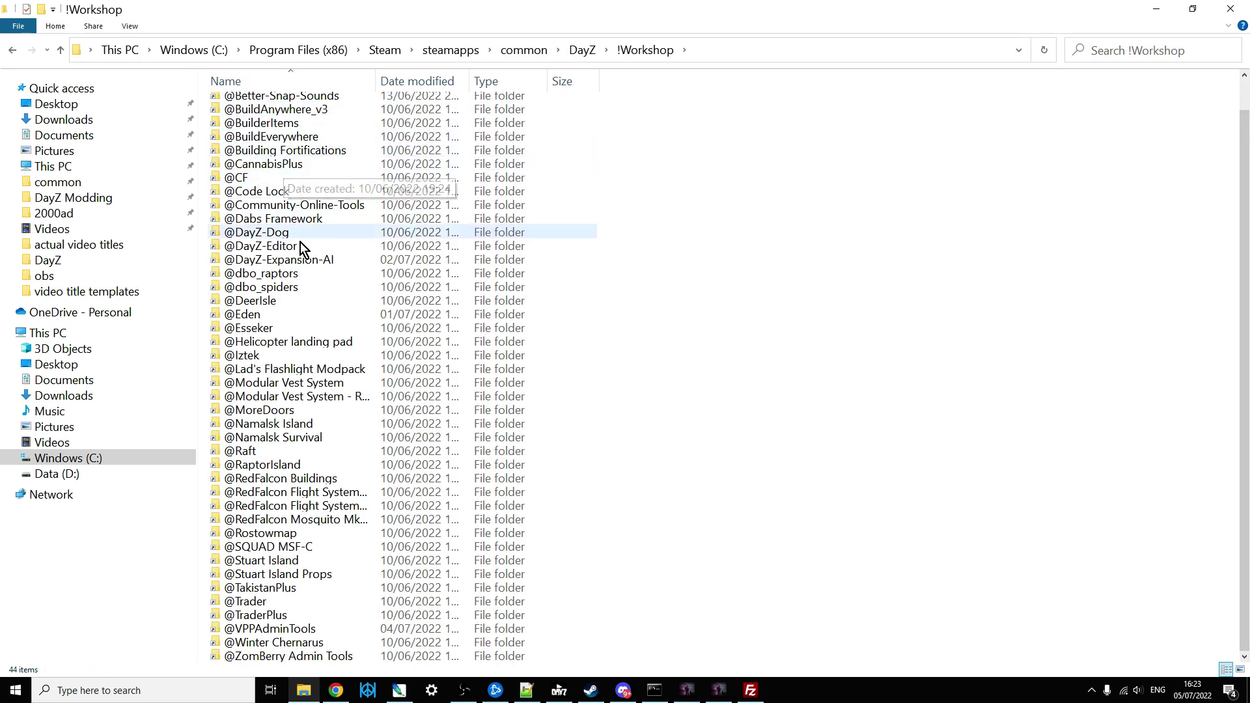
right_click(294, 521)
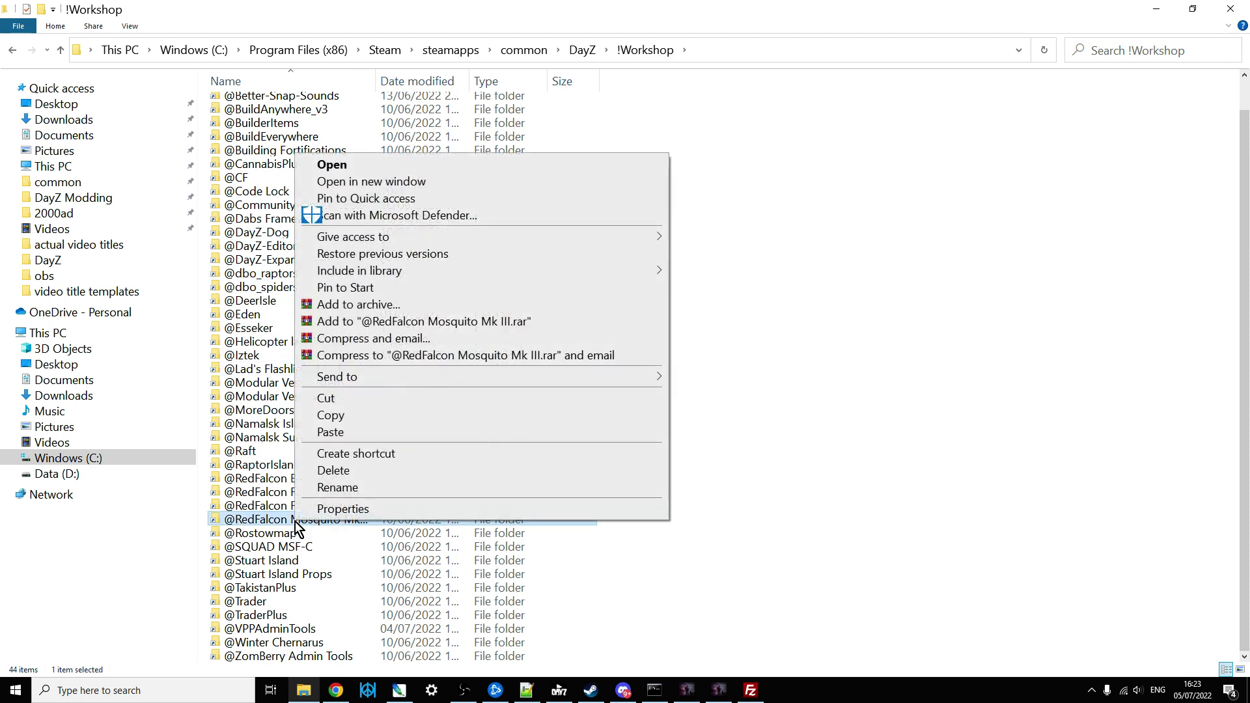
left_click(353, 421)
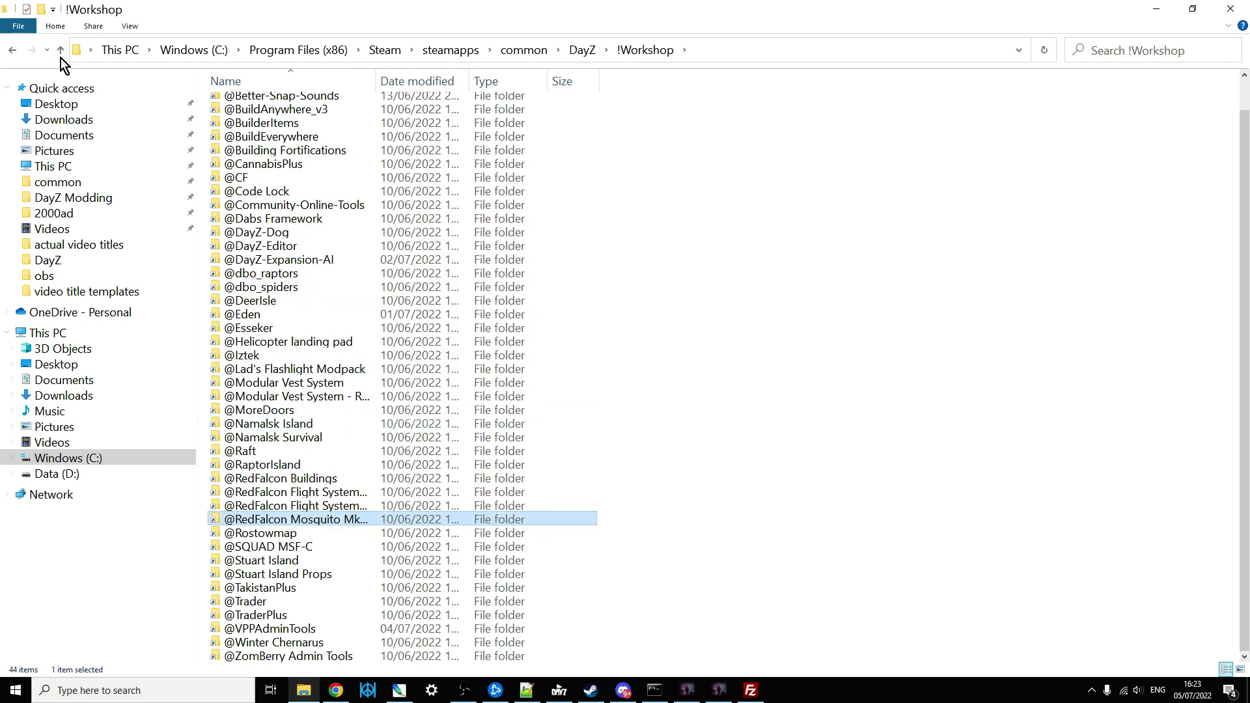
- Go to the DayZServer folder and bring up the option to paste the copied mod folder there
left_click(61, 57)
left_click(61, 50)
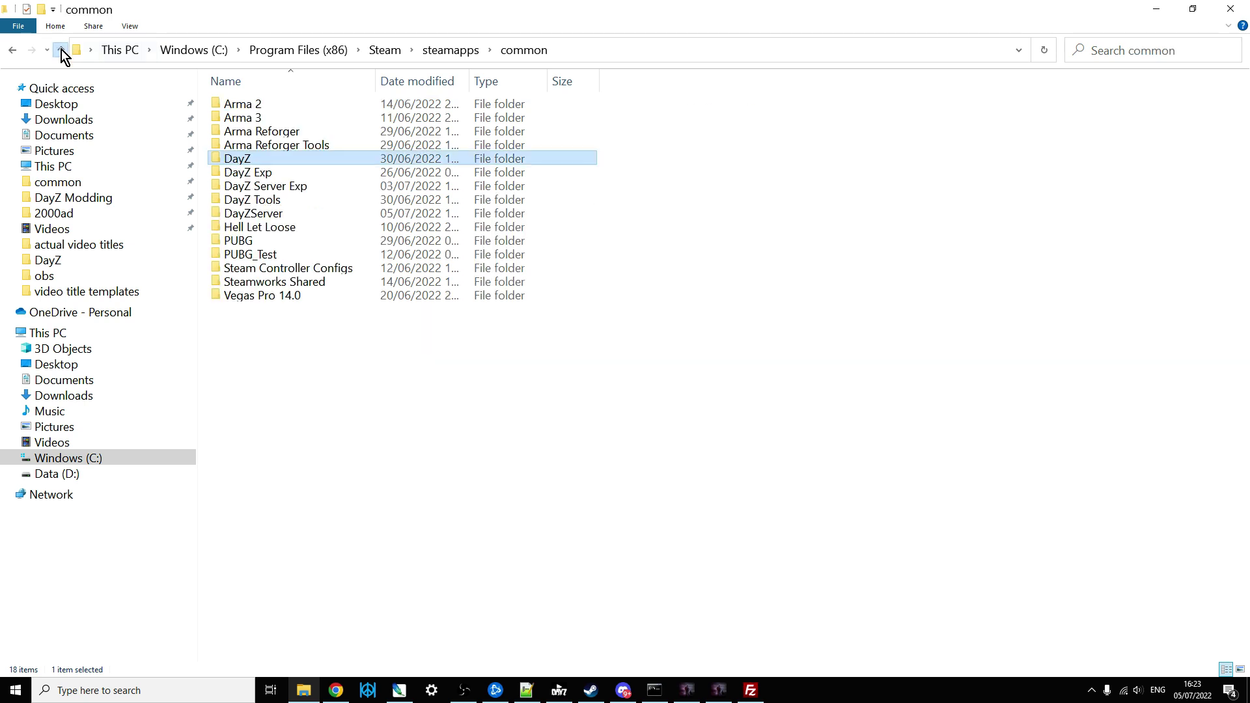
left_click(251, 217)
double_click(252, 215)
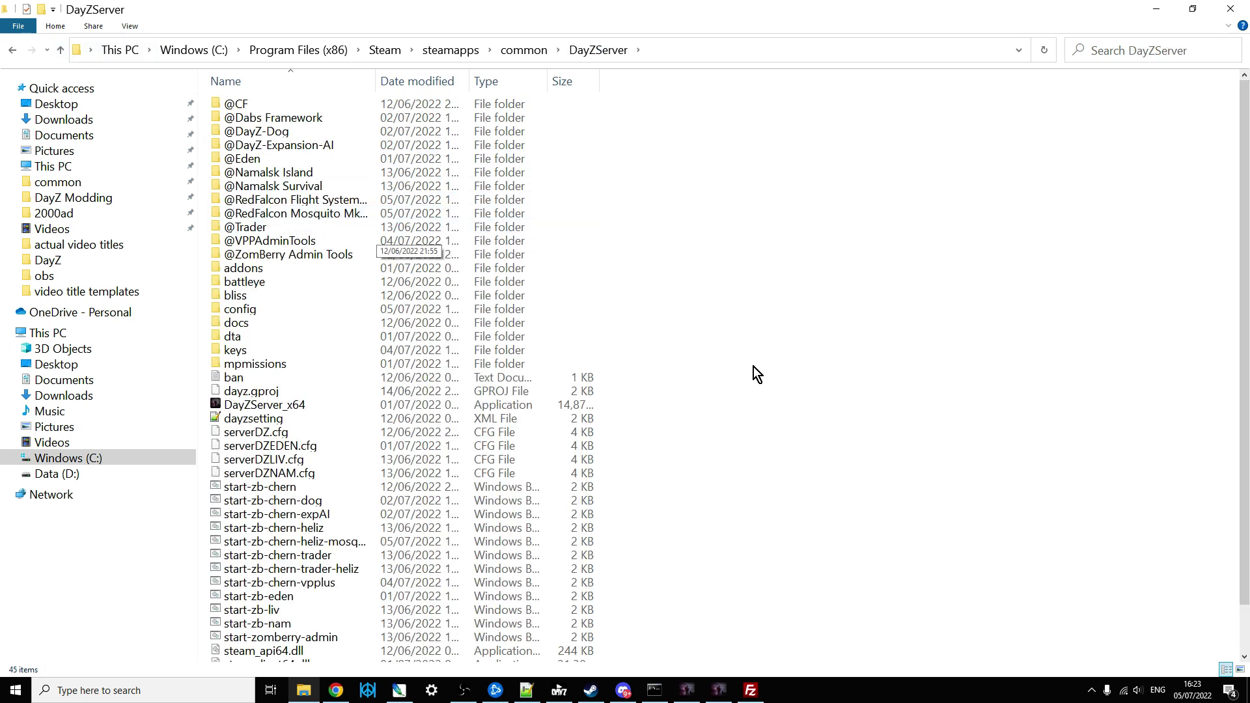
right_click(754, 369)
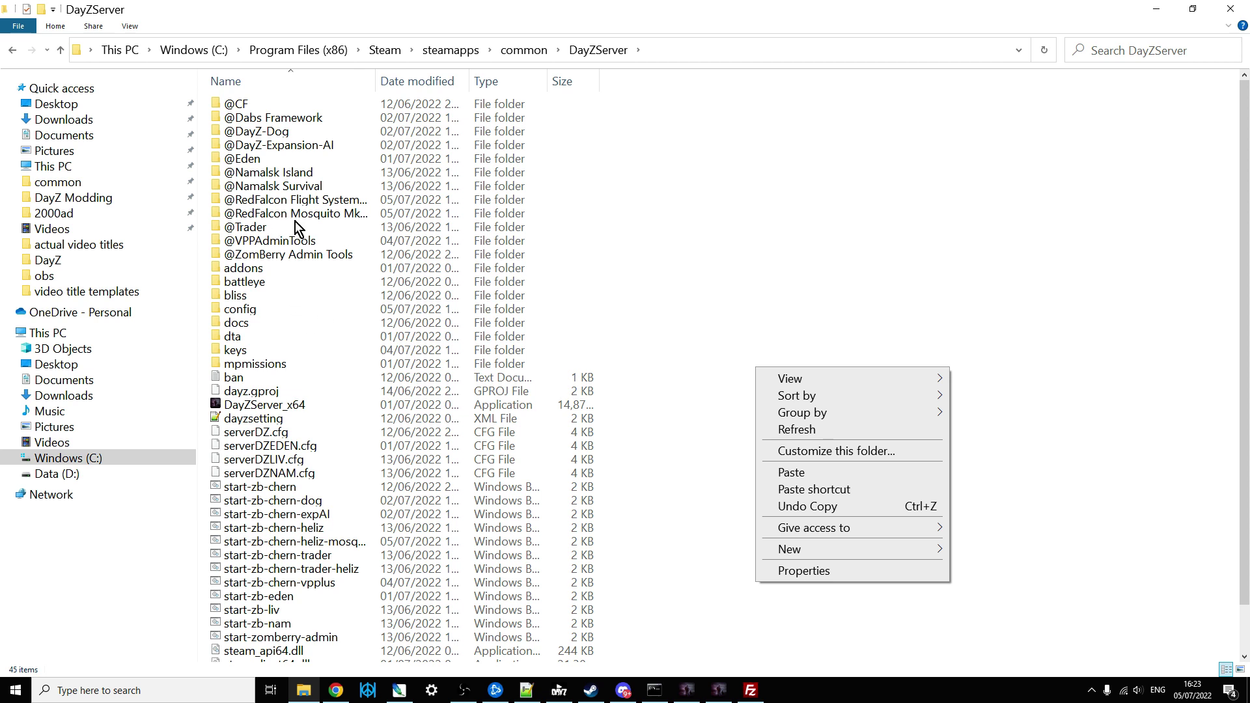
double_click(262, 215)
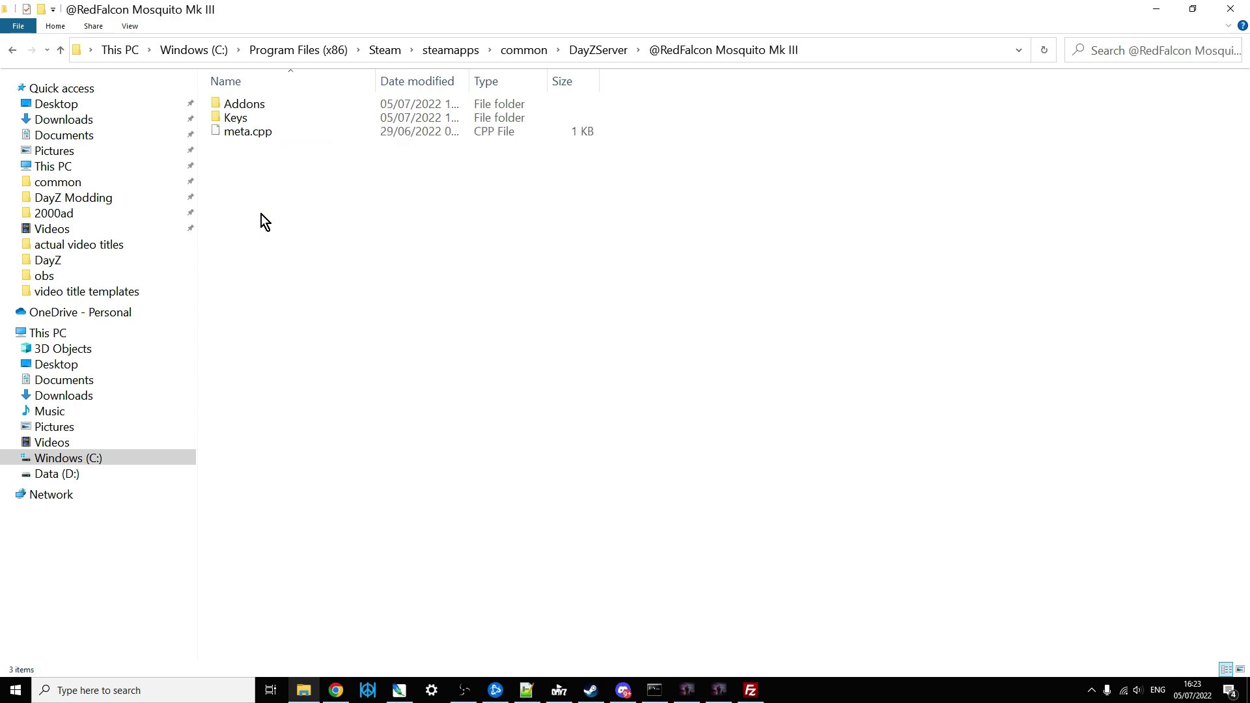
double_click(239, 116)
right_click(253, 109)
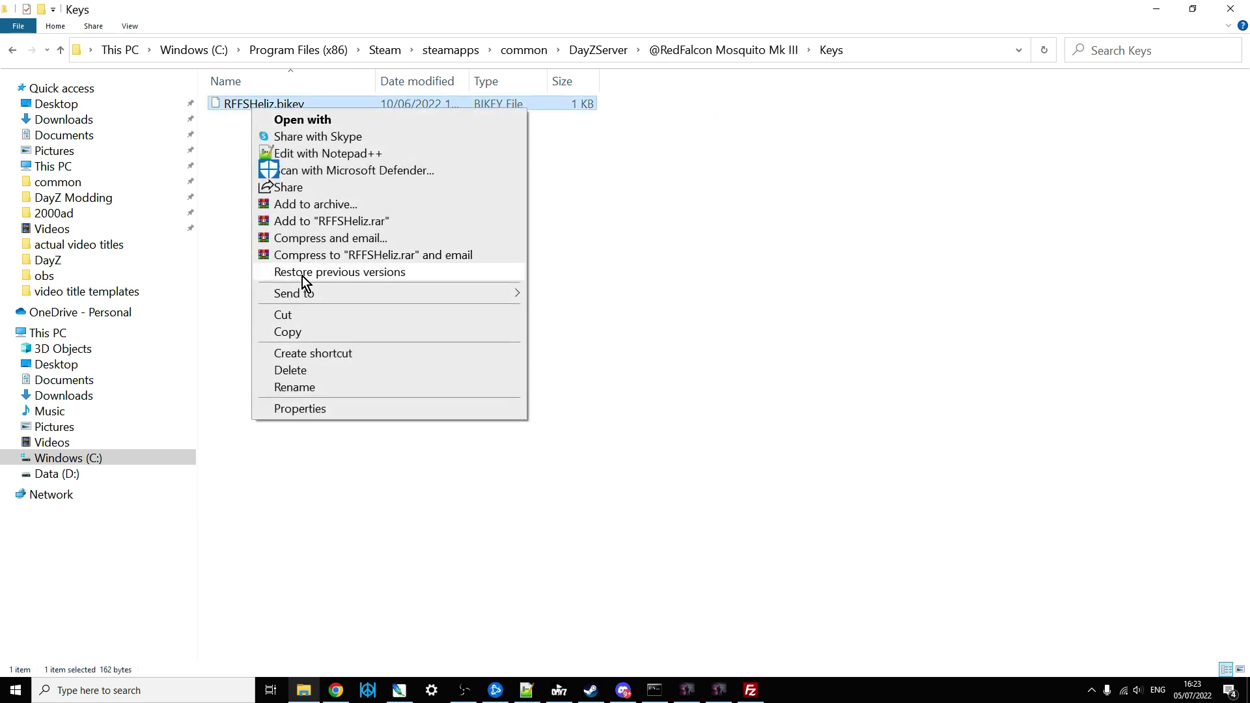
left_click(303, 330)
- Open the DayZServer keys folder and bring up the paste option for the copied key, dismissing it without pasting
left_click(61, 52)
left_click(62, 57)
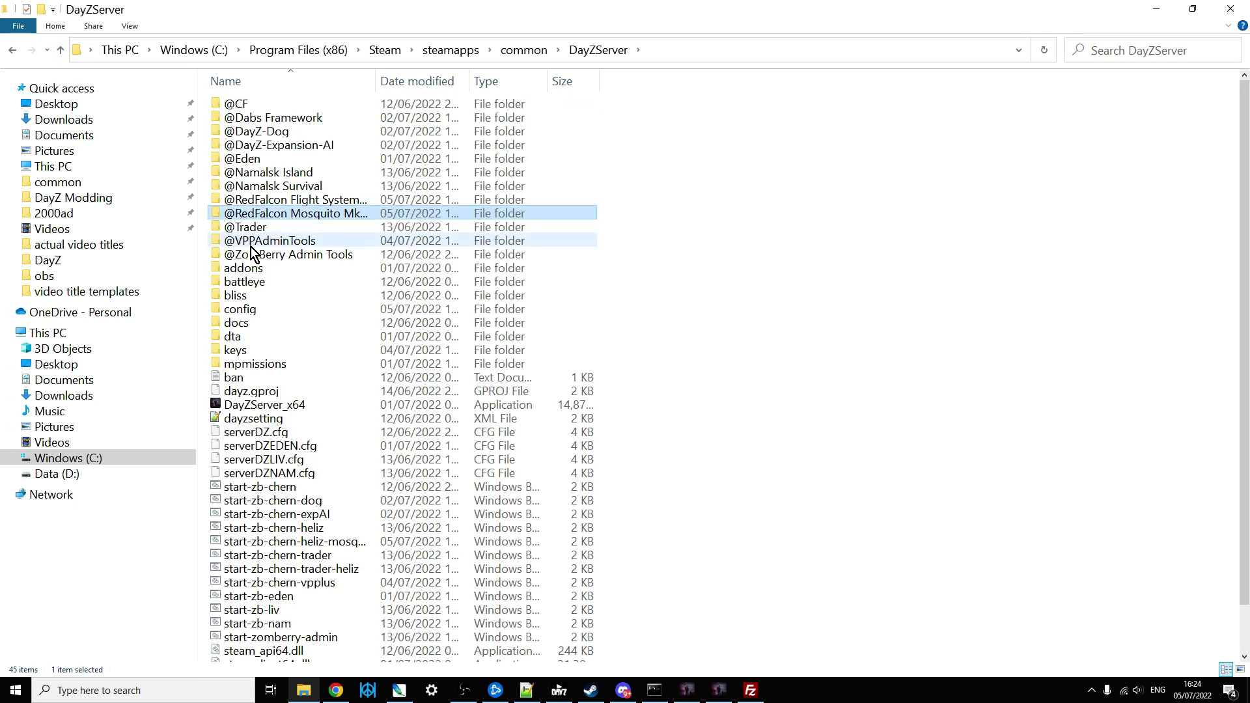
scroll(251, 247, "down", 2)
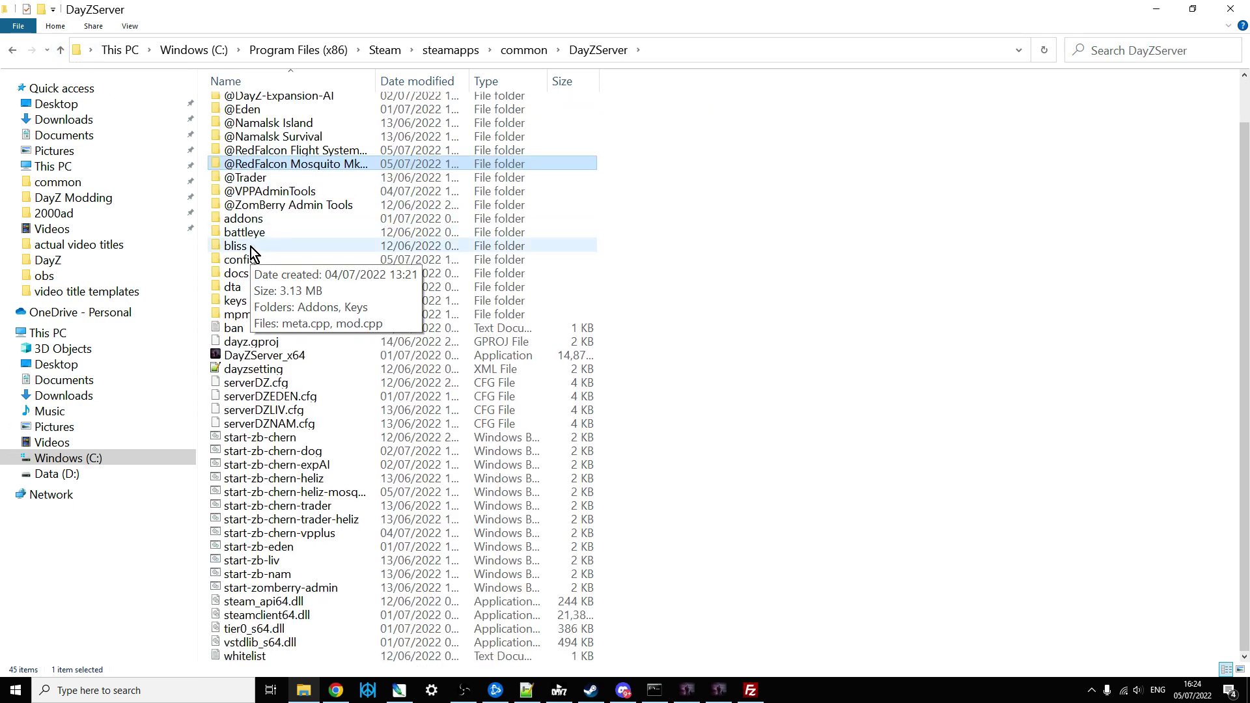
double_click(245, 302)
right_click(326, 338)
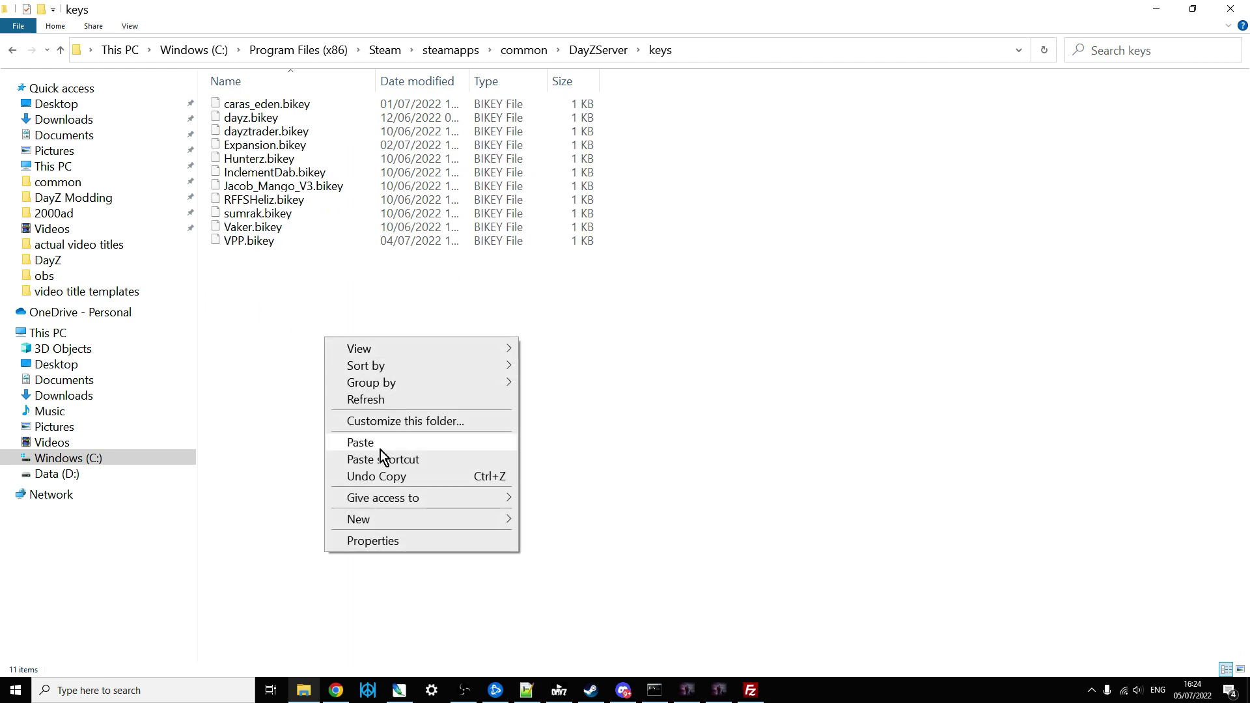
left_click(275, 404)
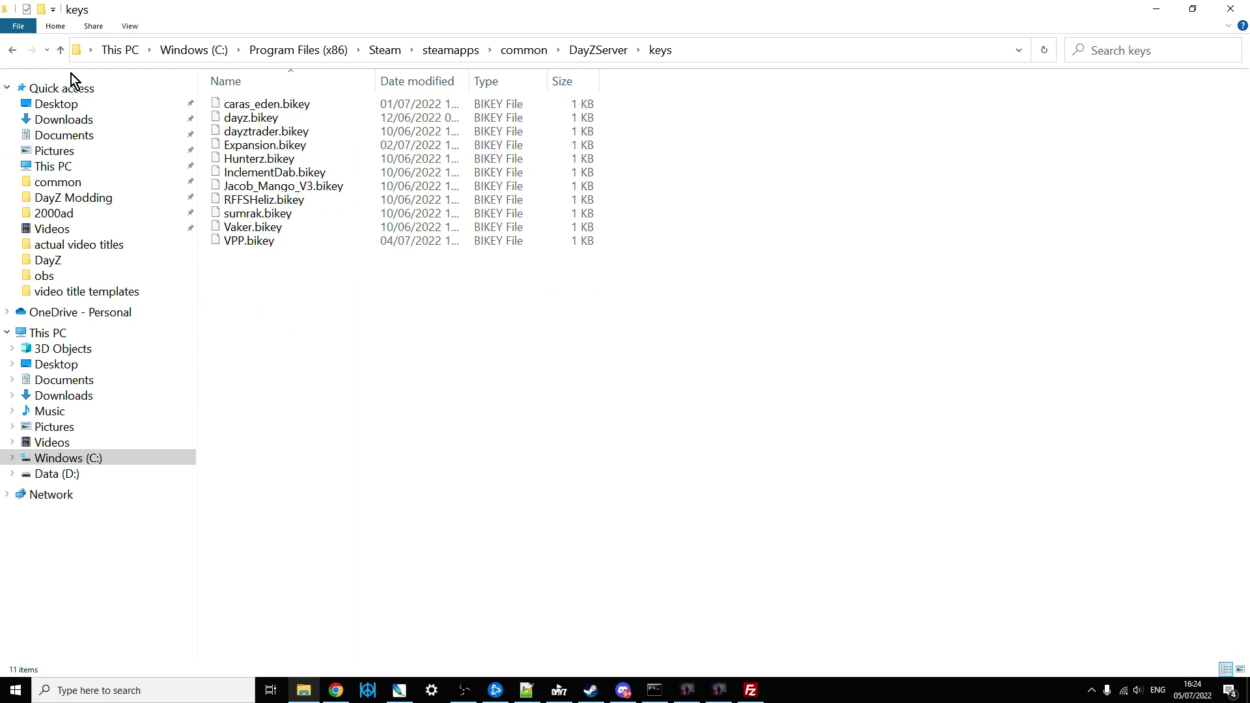
- Switch to Chrome and open the Event Spawn Config folder inside Config Files of the RedFalconMosquitoMkIII GitHub repository
left_click(63, 55)
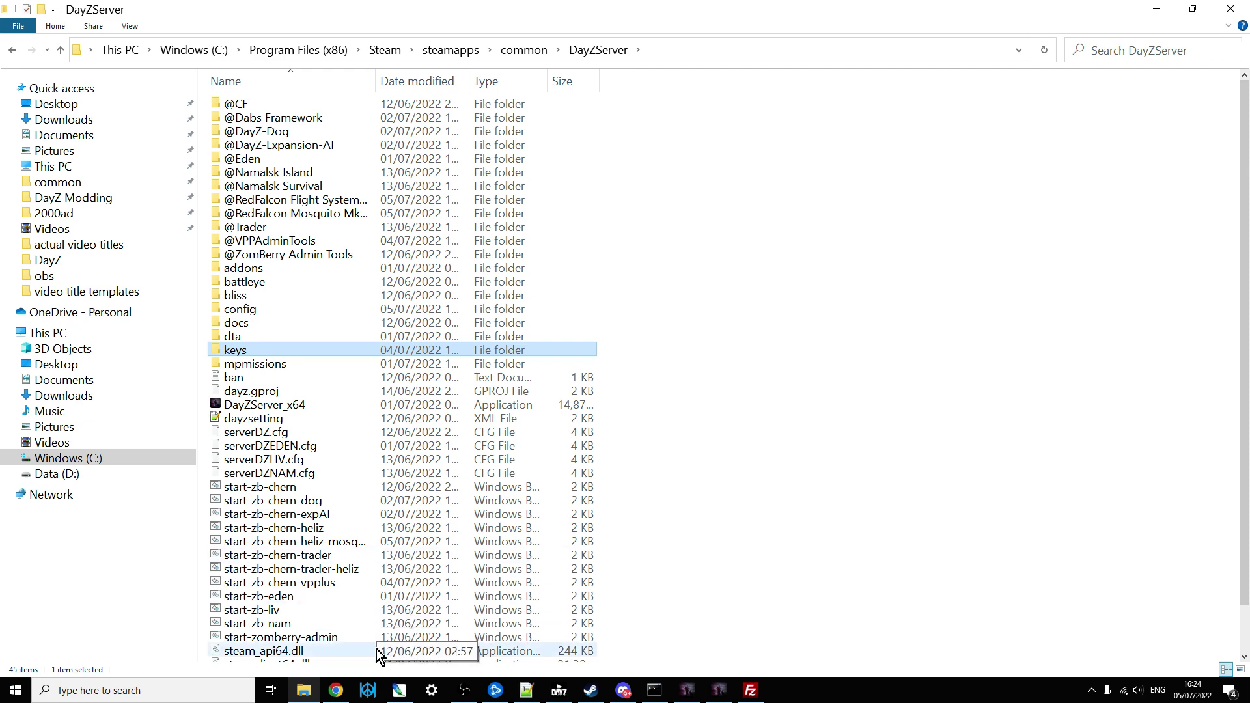
left_click(336, 695)
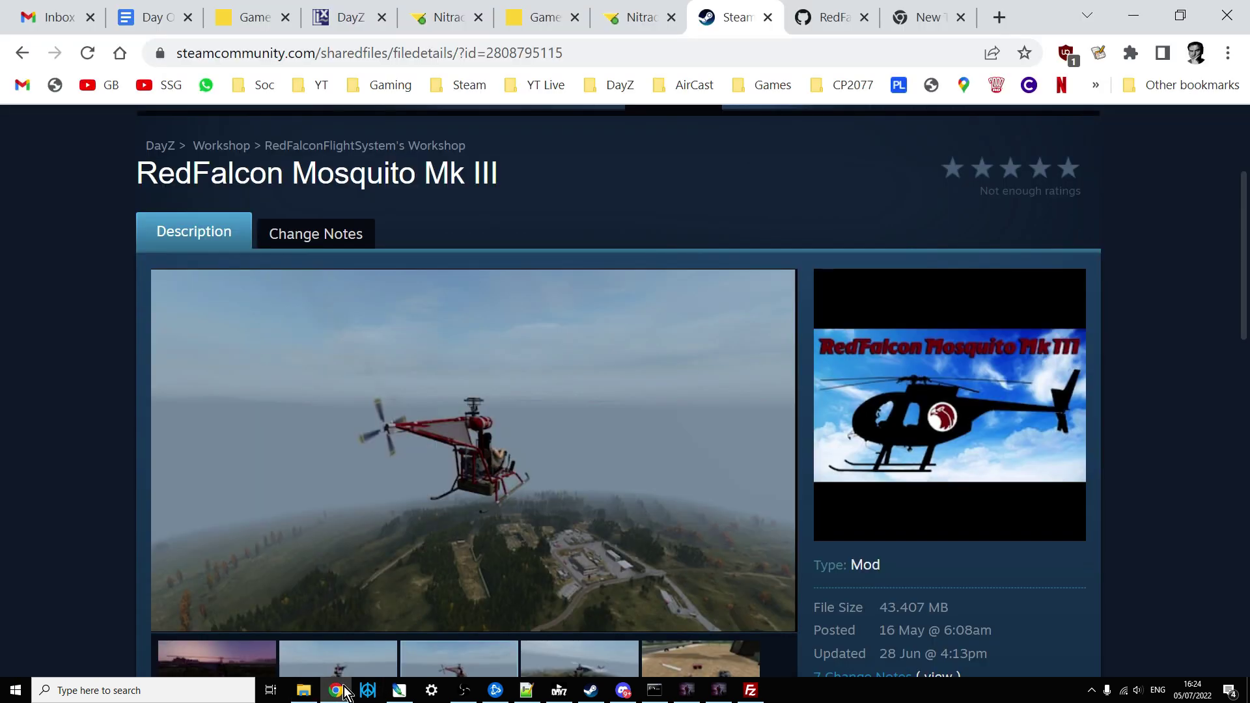
left_click(814, 18)
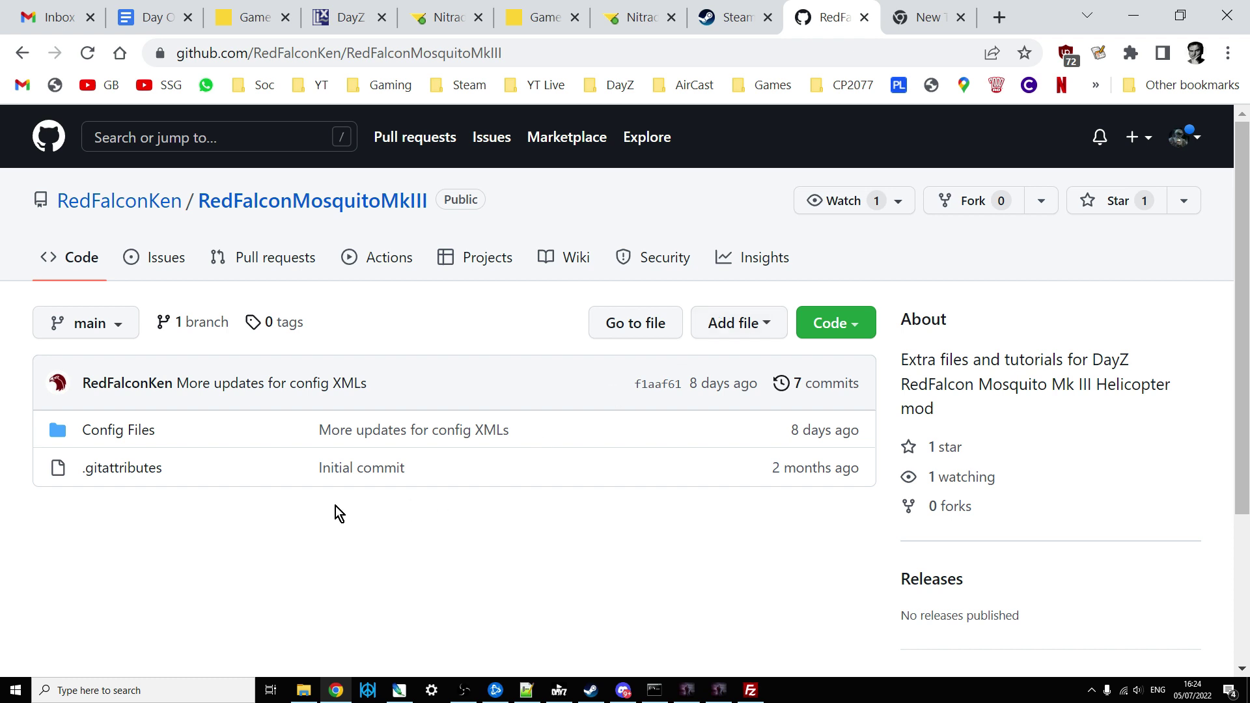
left_click(126, 433)
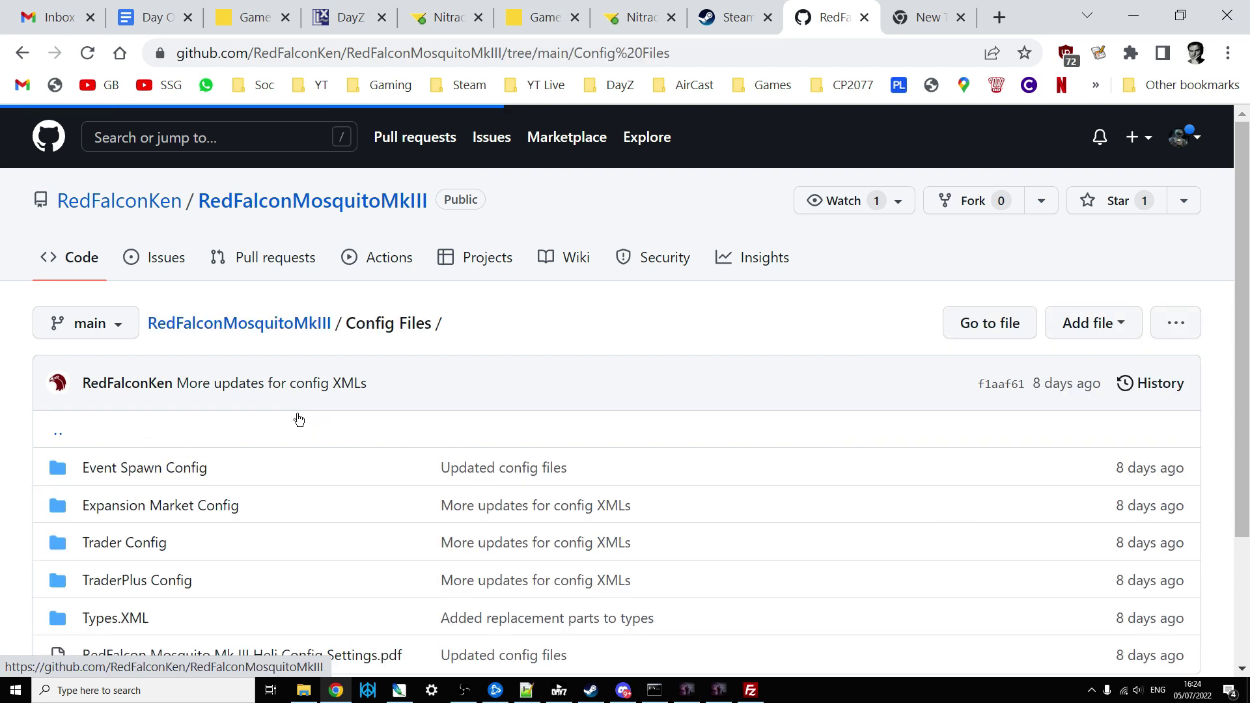
scroll(388, 327, "down", 1)
scroll(387, 327, "down", 2)
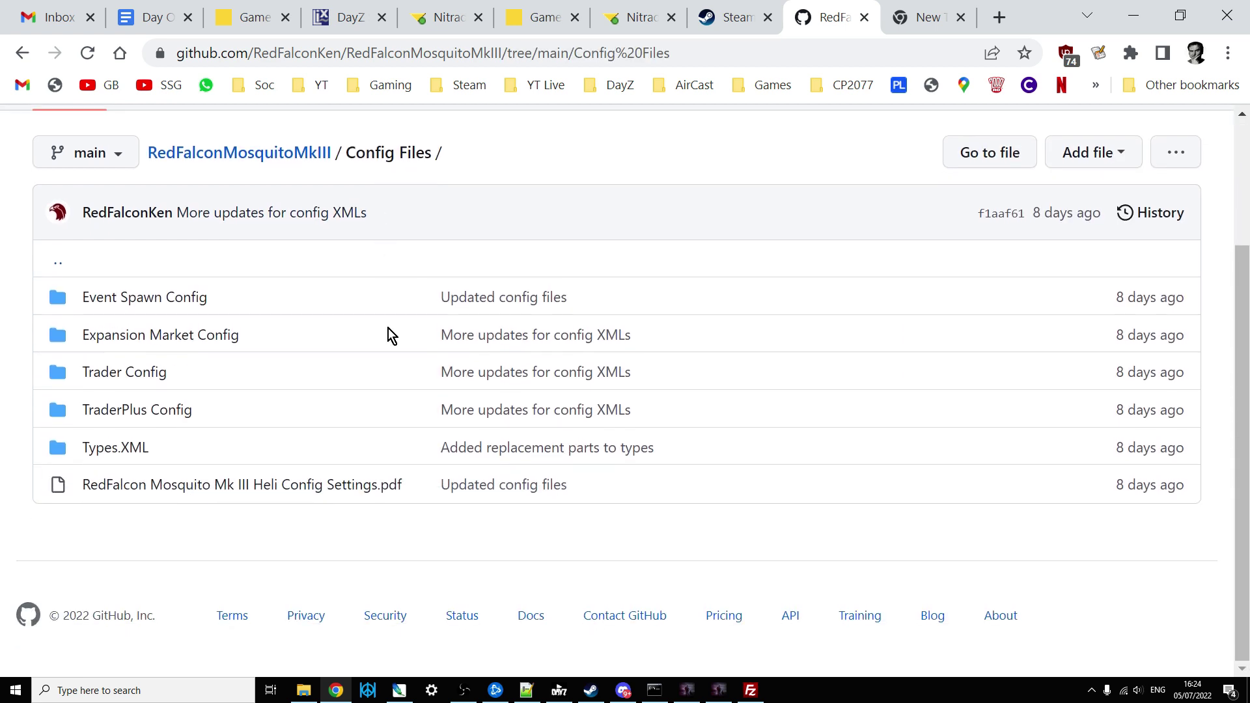
left_click(183, 301)
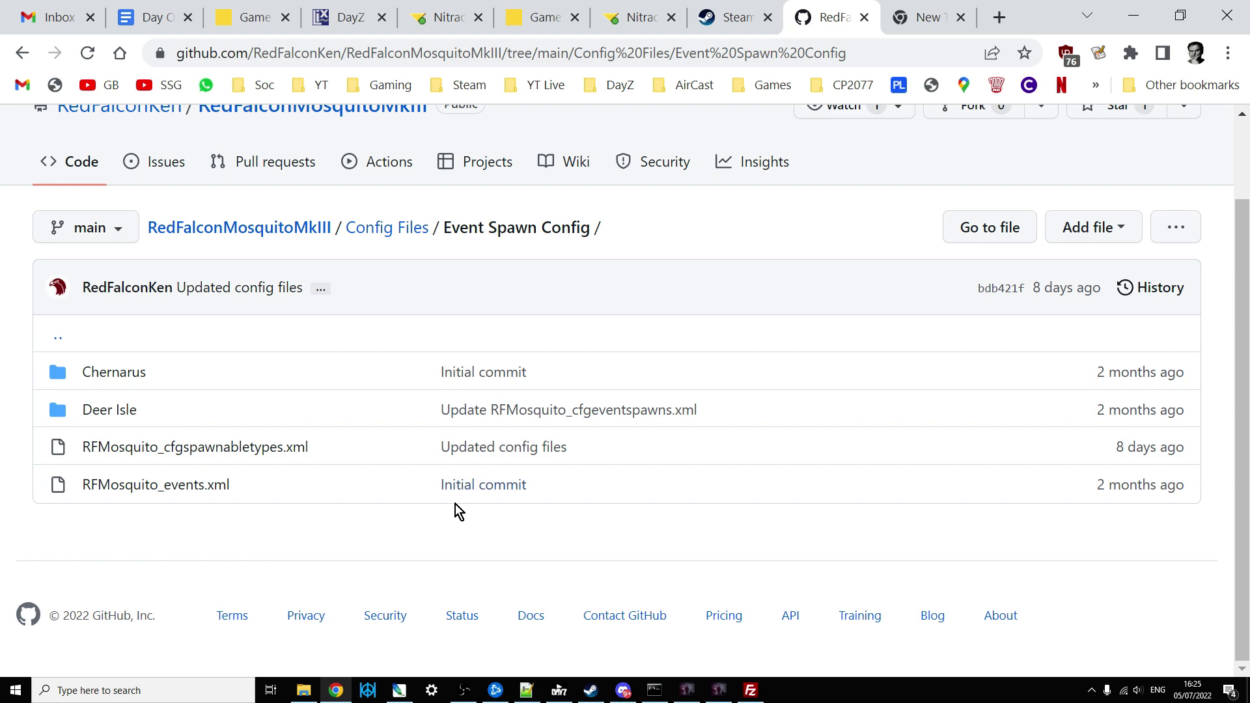
- Switch to Notepad++ and bring up the server's cfgspawnabletypes.xml file
left_click(529, 693)
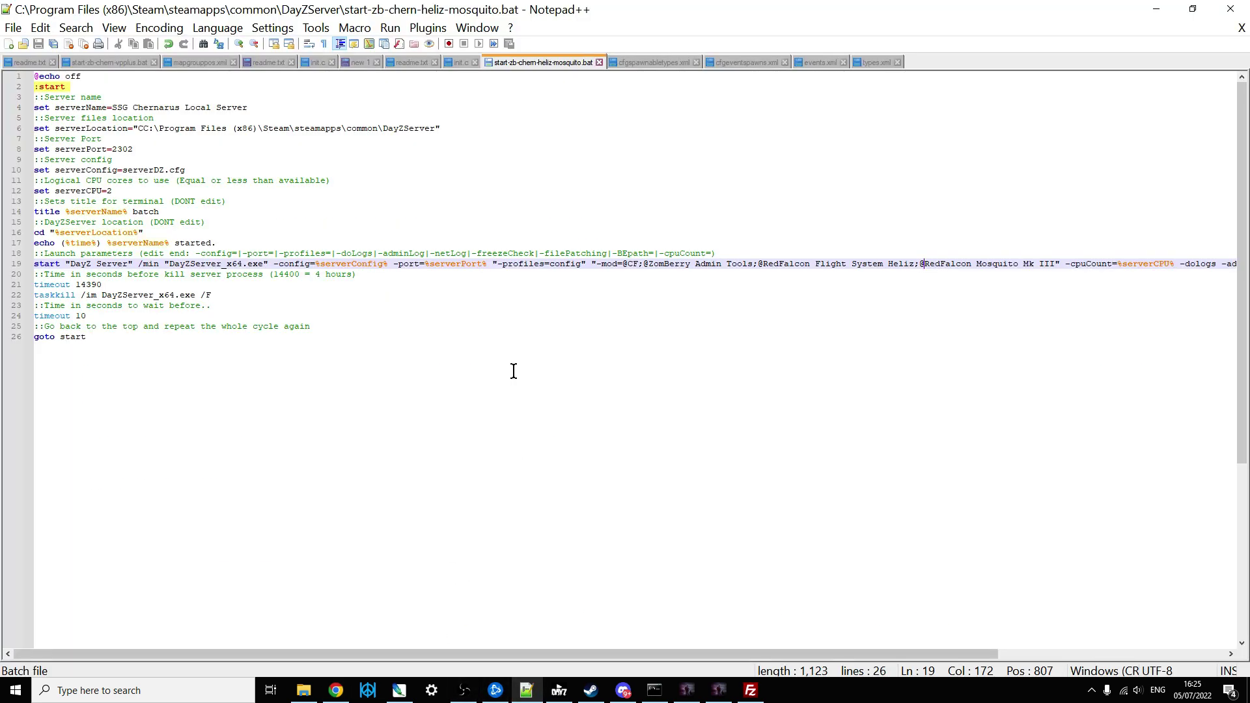
left_click(639, 61)
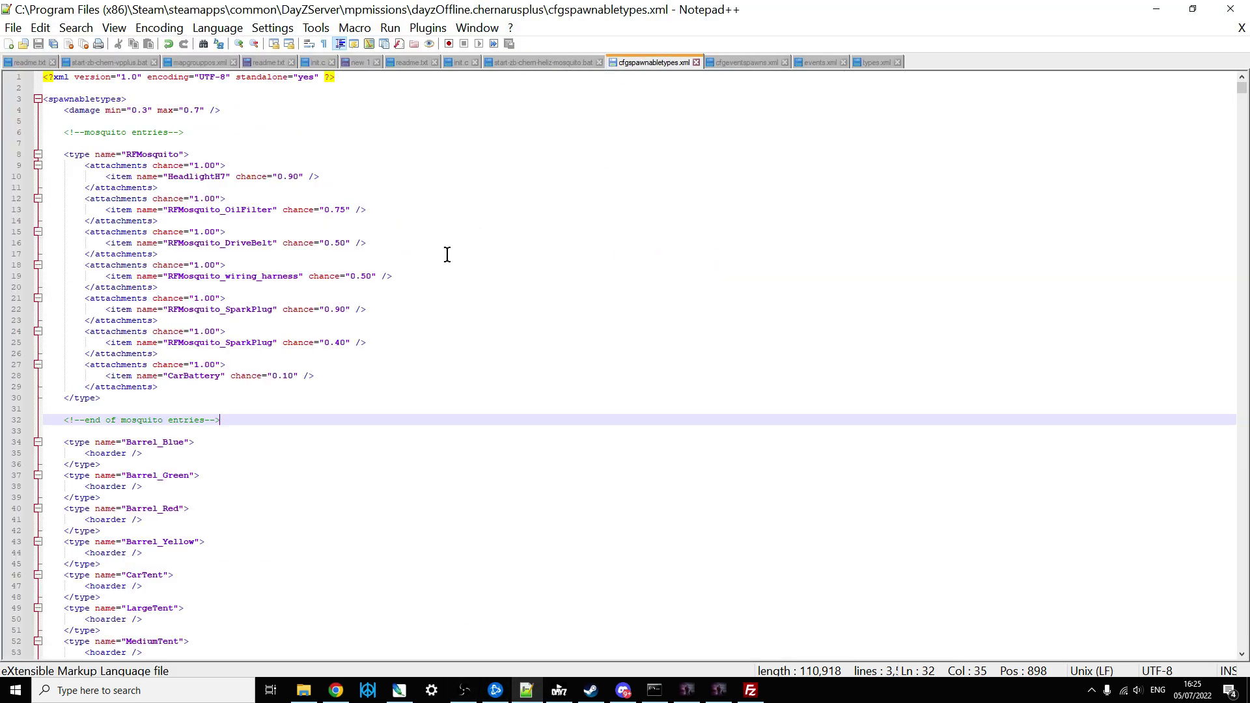
- In Chrome, open RFMosquito_cfgspawnabletypes.xml and copy the complete RFMosquito type block, leaving out the enclosing spawnabletypes tags
left_click(336, 691)
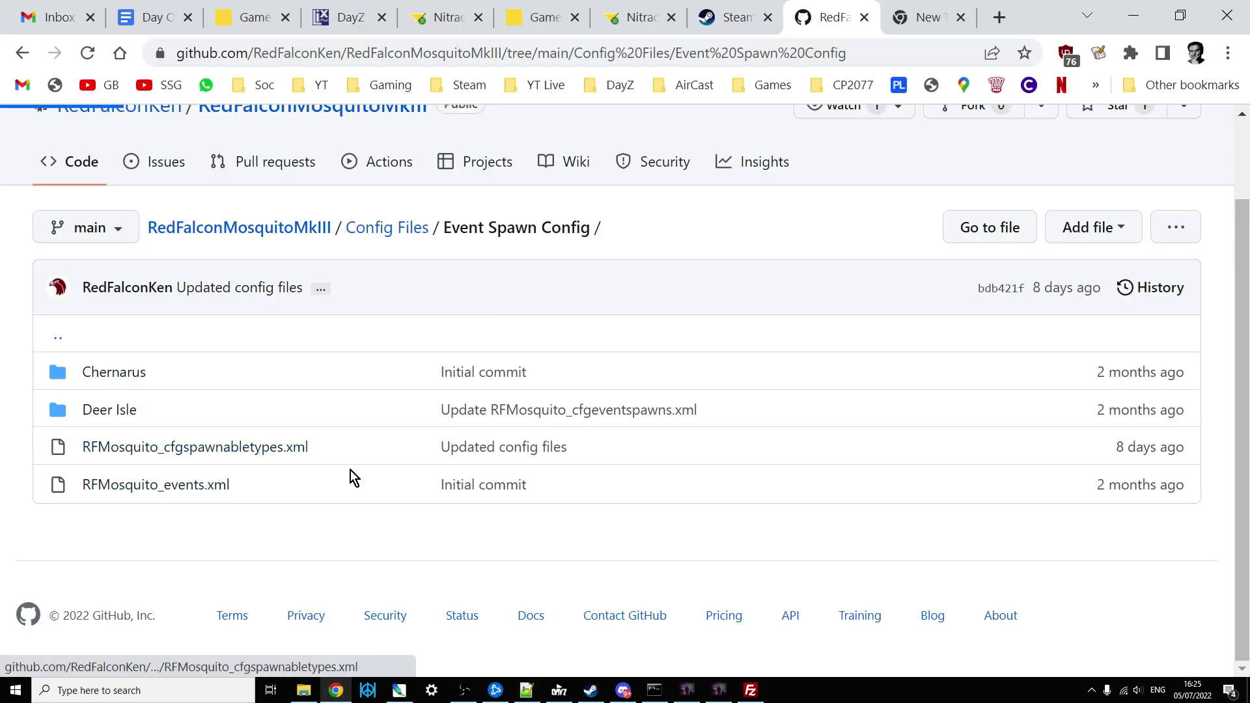
left_click(191, 448)
scroll(377, 470, "down", 2)
scroll(377, 469, "down", 3)
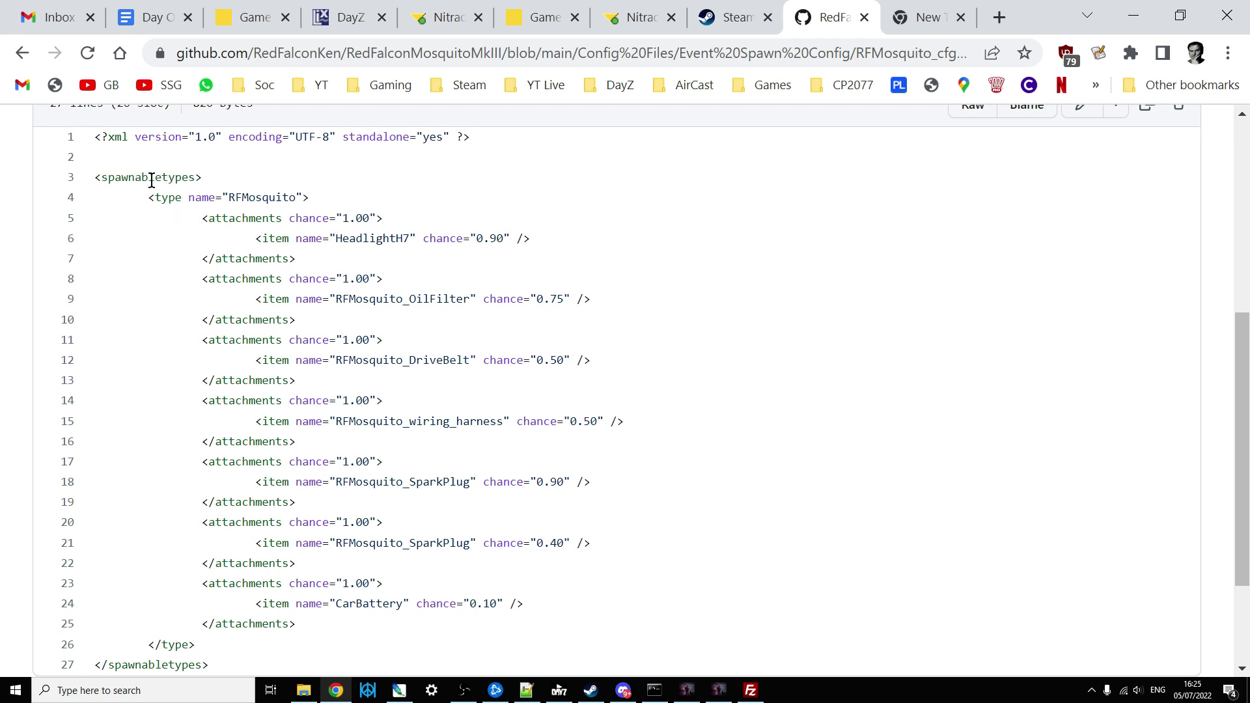
left_click_drag(134, 193, 446, 487)
scroll(343, 243, "down", 2)
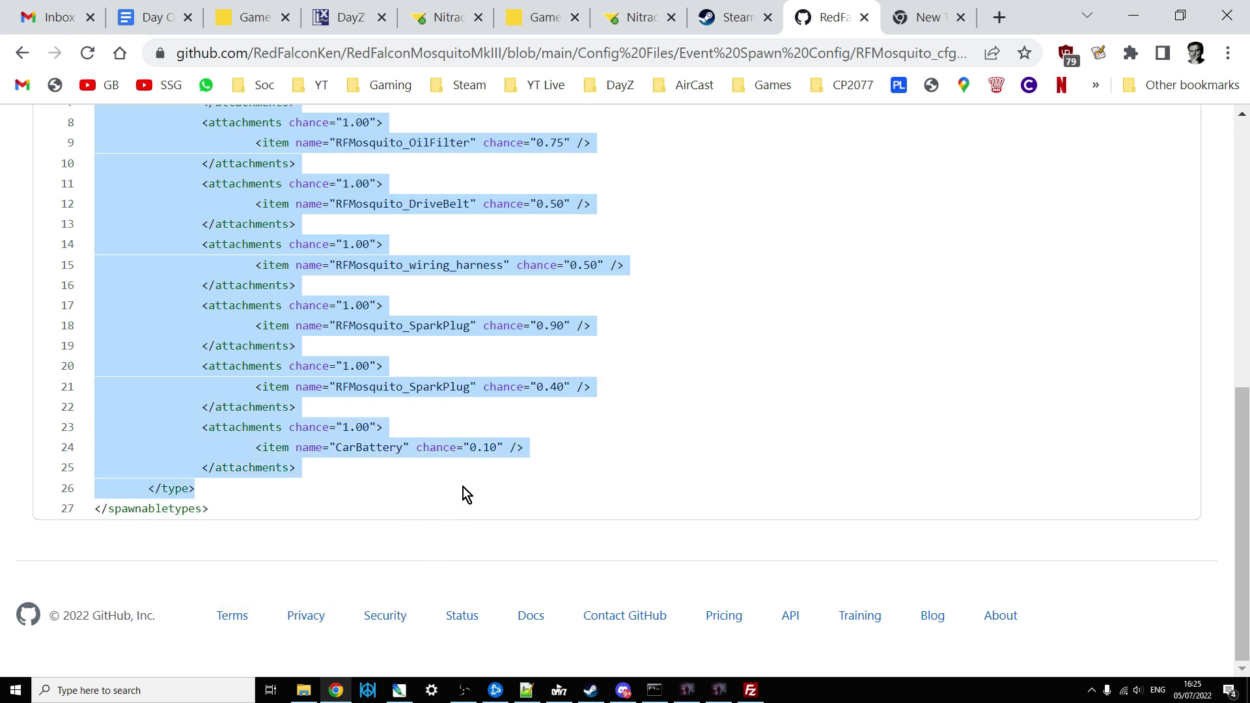
scroll(344, 433, "up", 6)
scroll(254, 482, "down", 1)
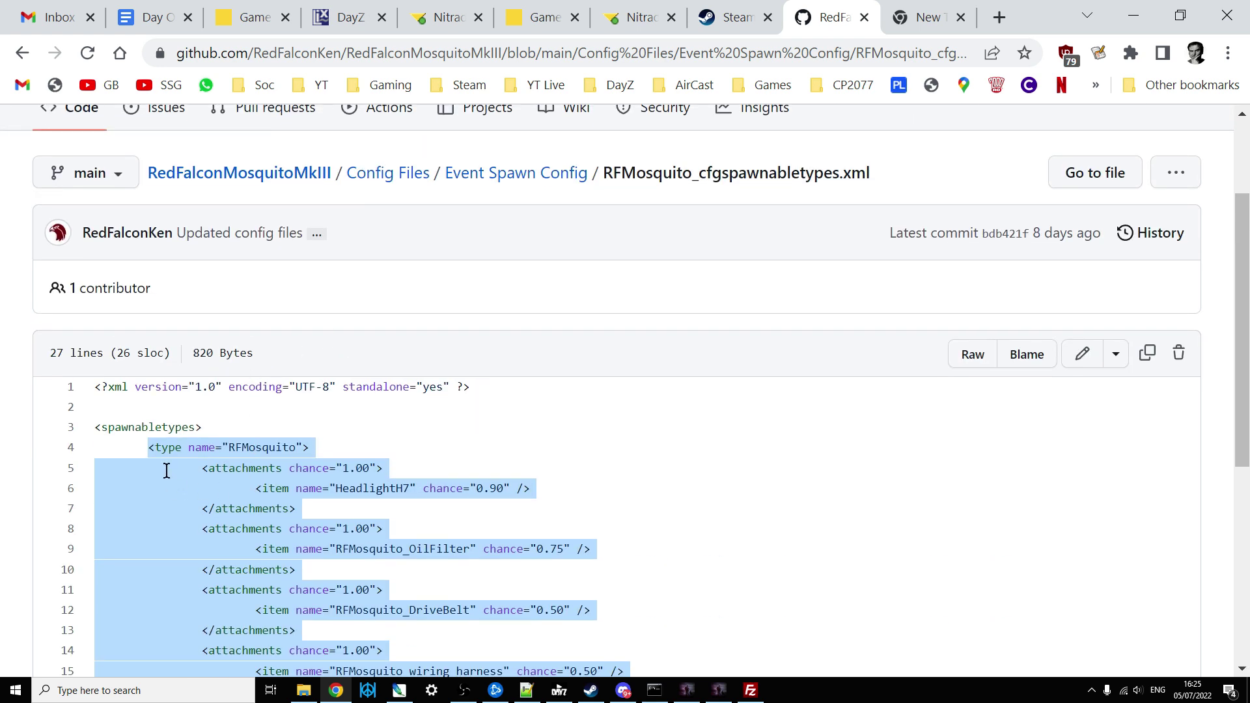
scroll(311, 449, "down", 4)
scroll(313, 448, "down", 3)
right_click(257, 336)
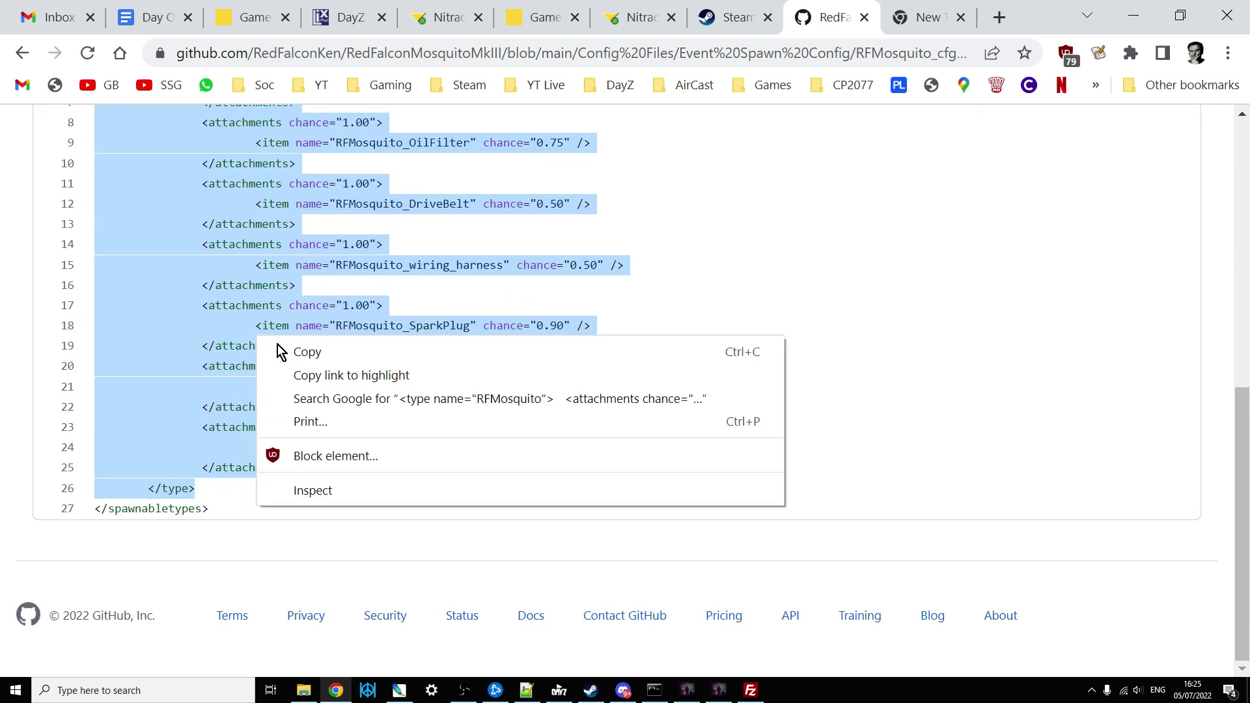
left_click(318, 358)
- In Notepad++, highlight the RFMosquito type block between the mosquito comments in cfgspawnabletypes.xml, and its opening line separately, without editing them
left_click(527, 691)
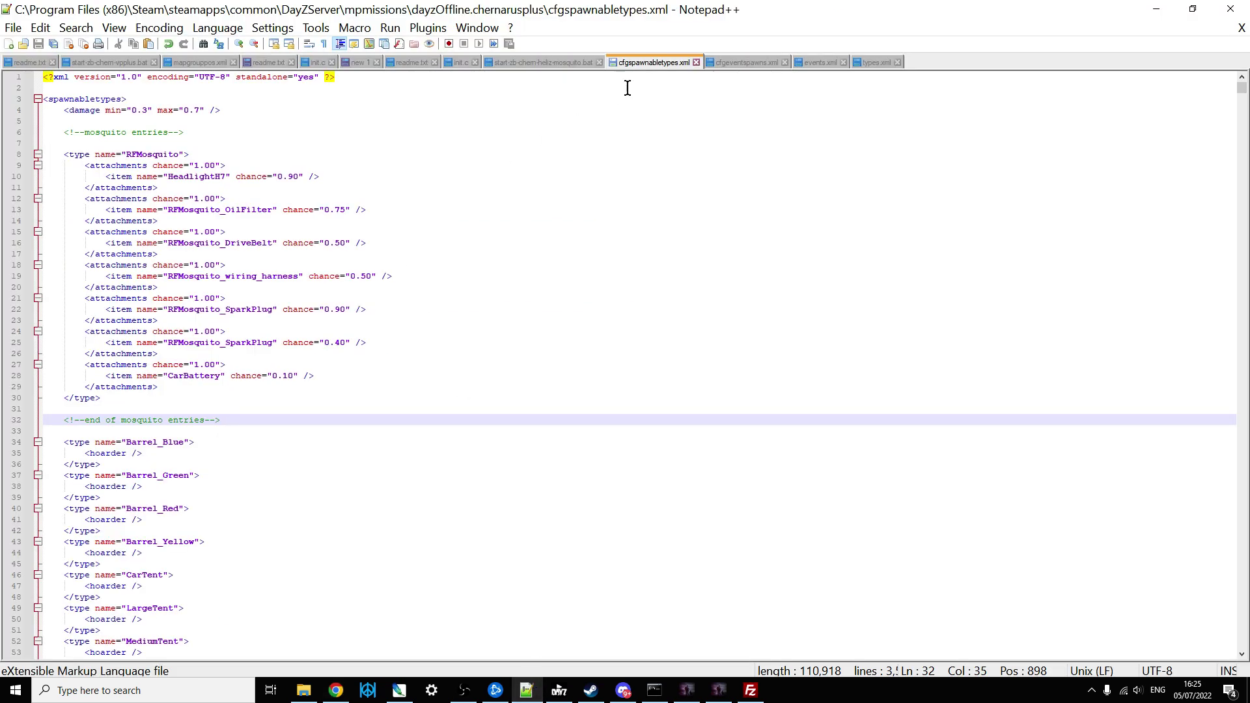
left_click(69, 154)
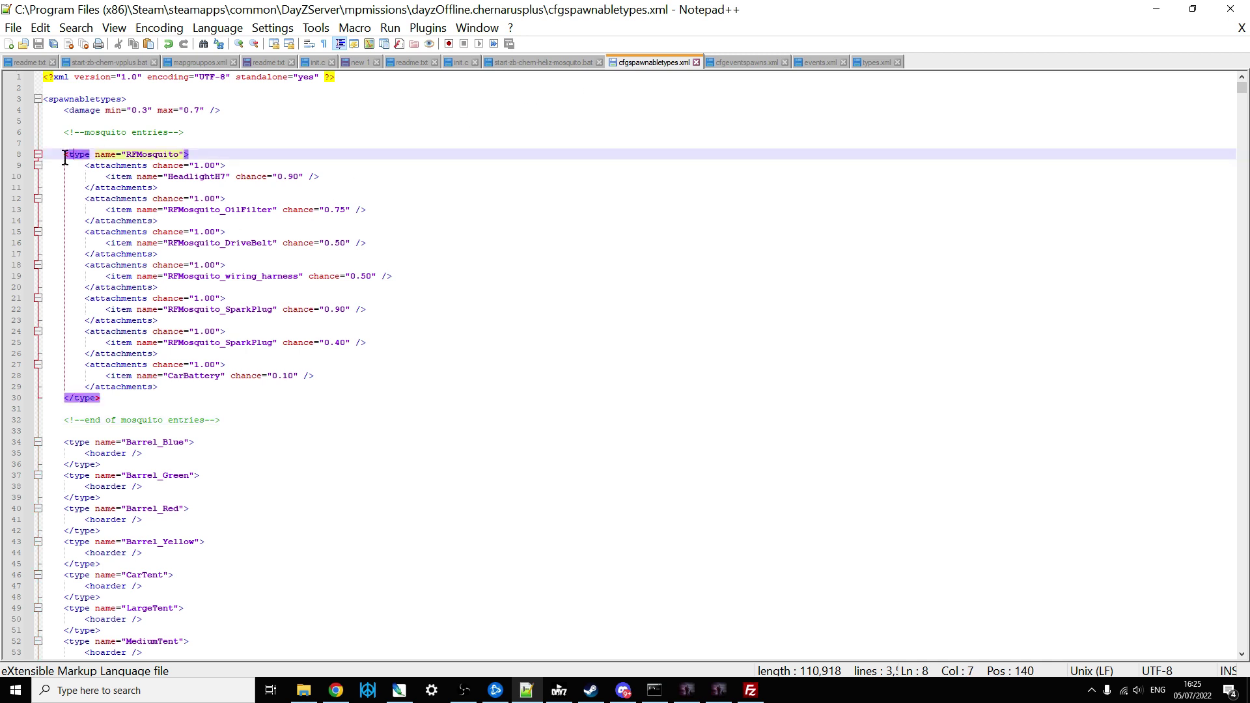
left_click_drag(63, 154, 260, 401)
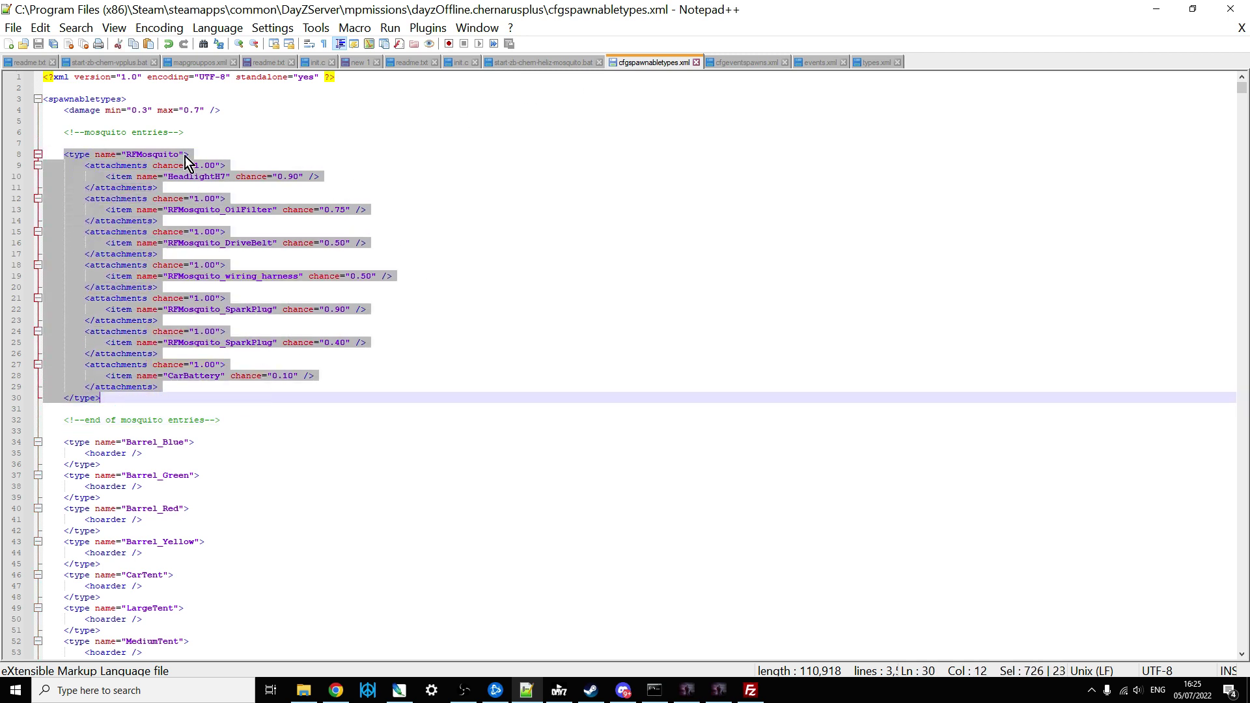
left_click(244, 408)
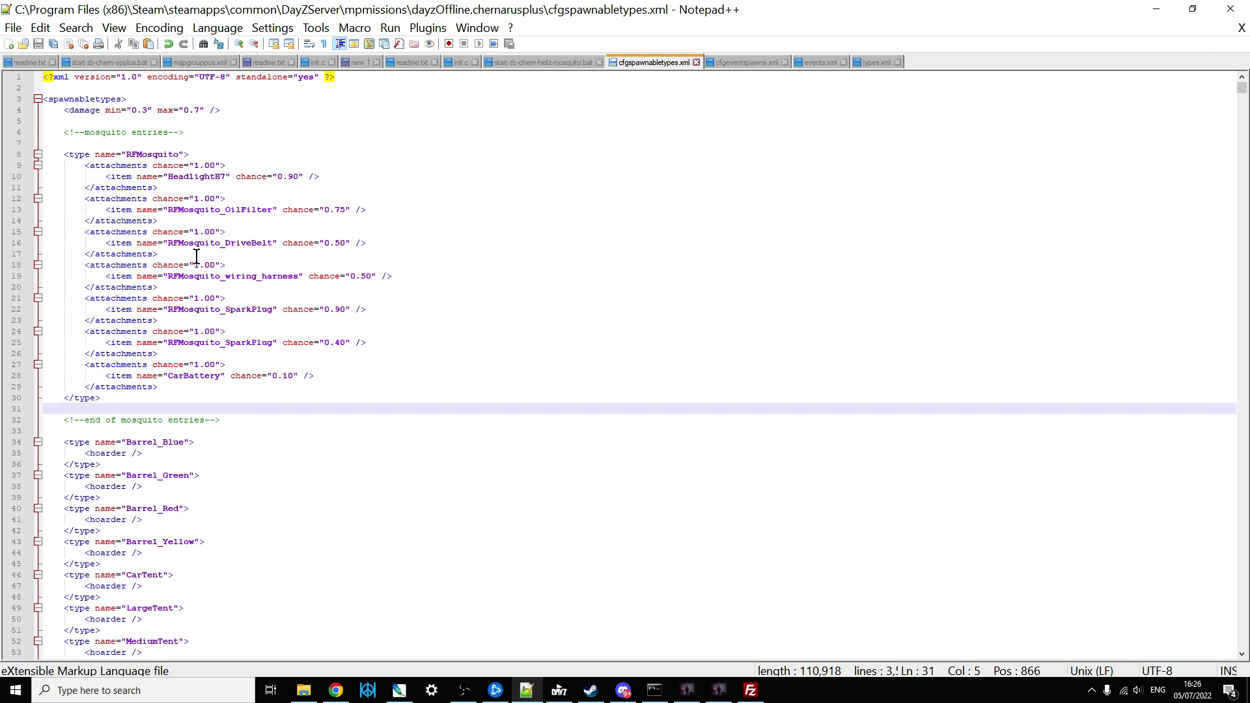
left_click_drag(204, 153, 64, 154)
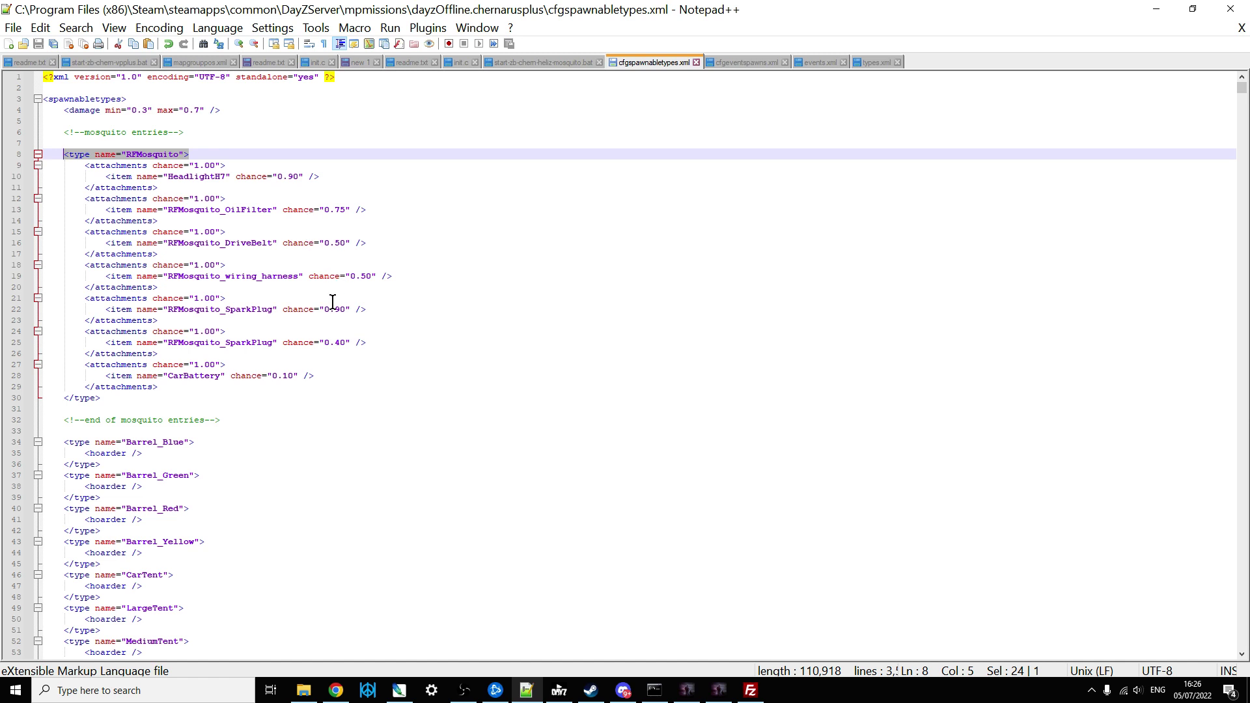
left_click(258, 385)
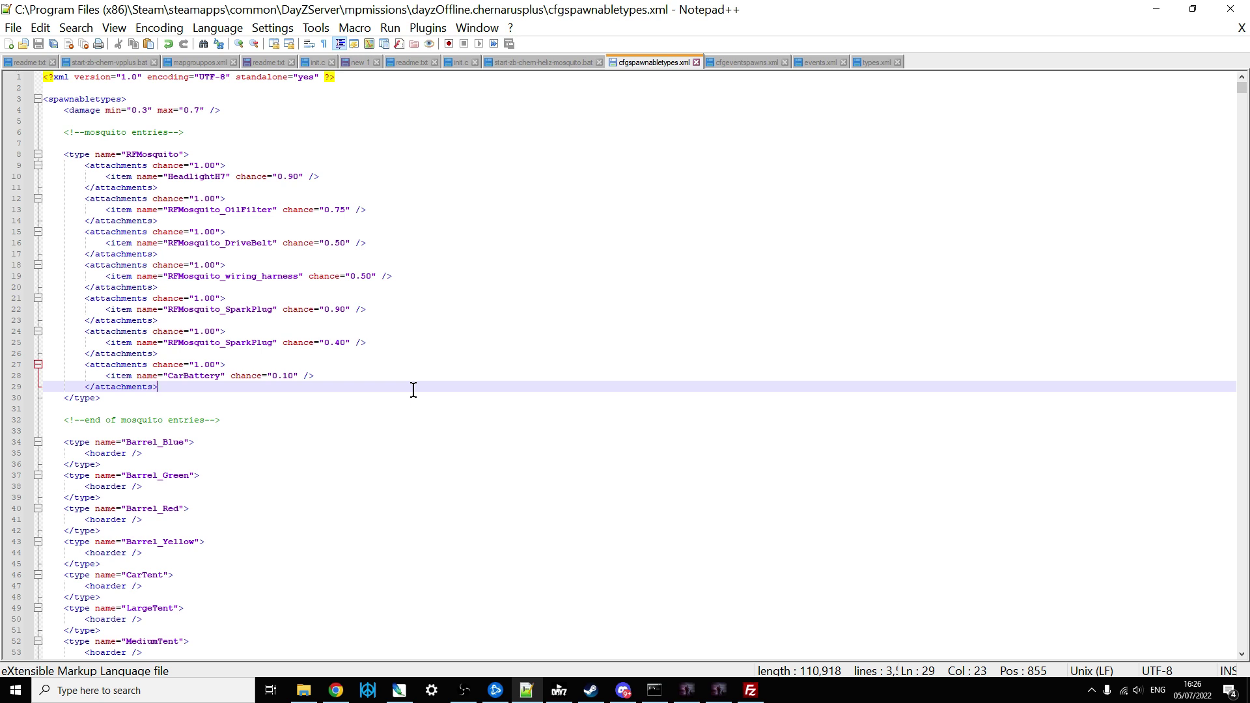
- In Chrome, open RFMosquito_events.xml from the Event Spawn Config folder and copy the complete VehicleRFMosquitoSpawn event block
left_click(336, 690)
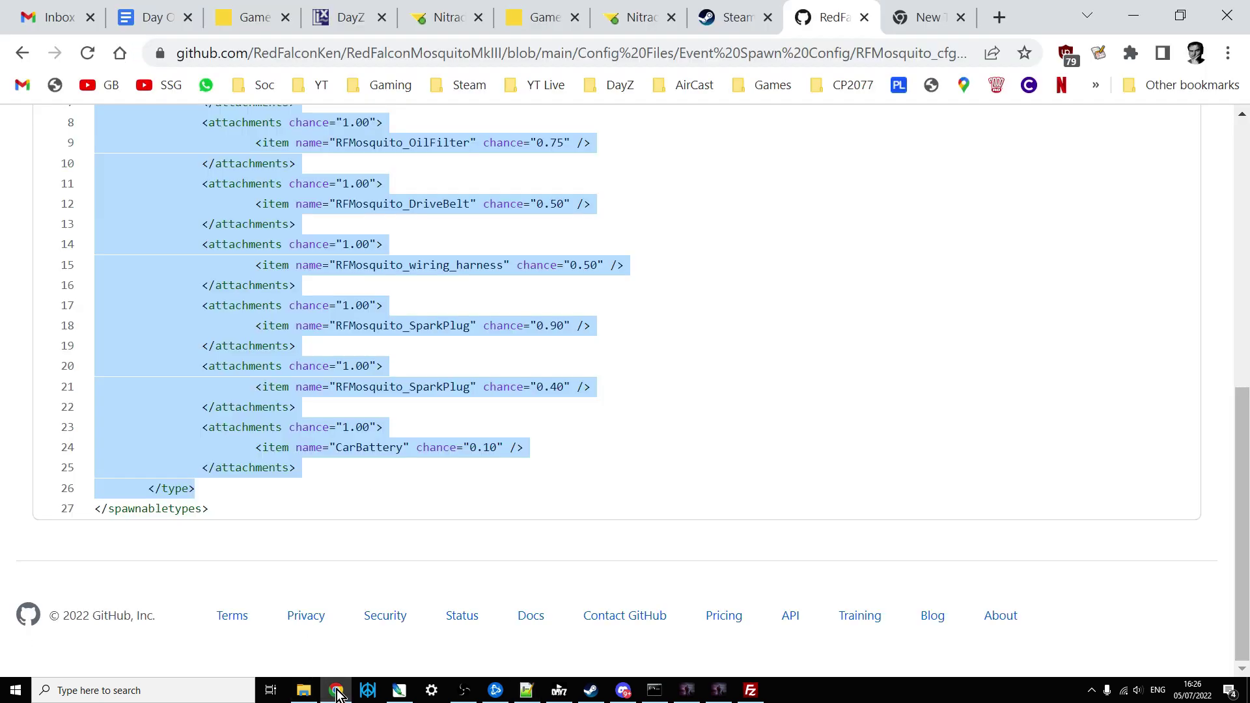
left_click(22, 53)
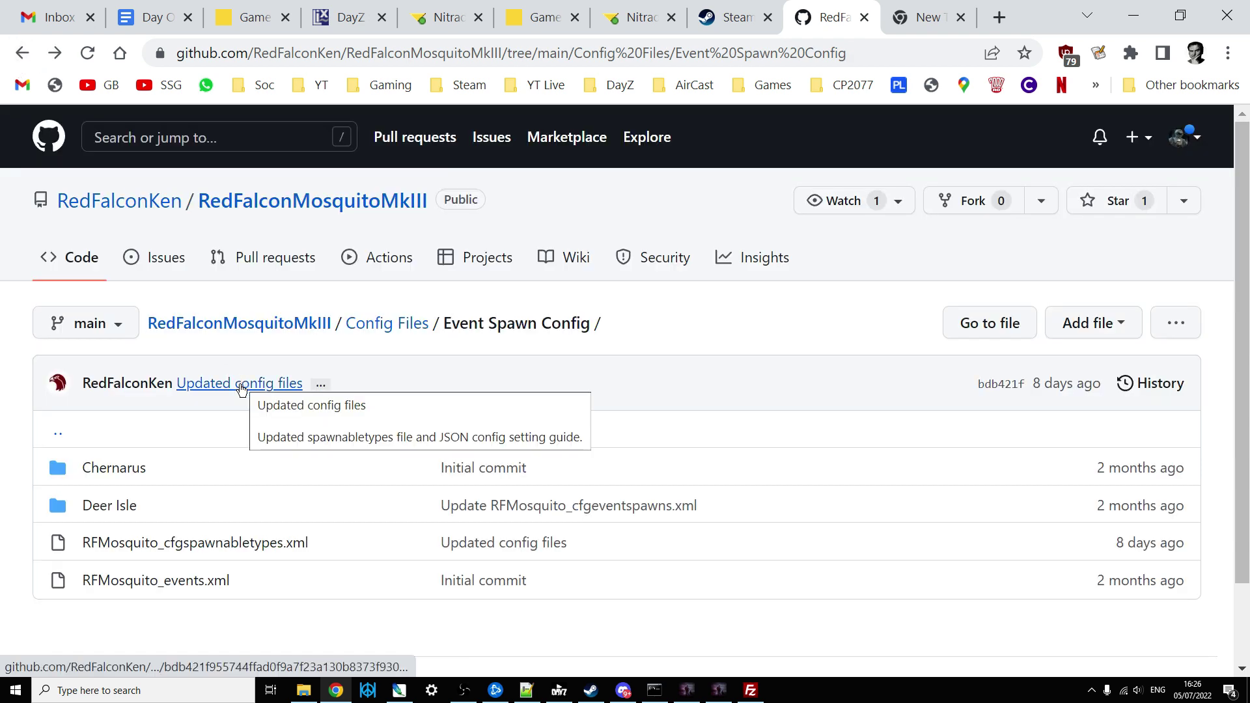
scroll(228, 455, "down", 2)
left_click(208, 489)
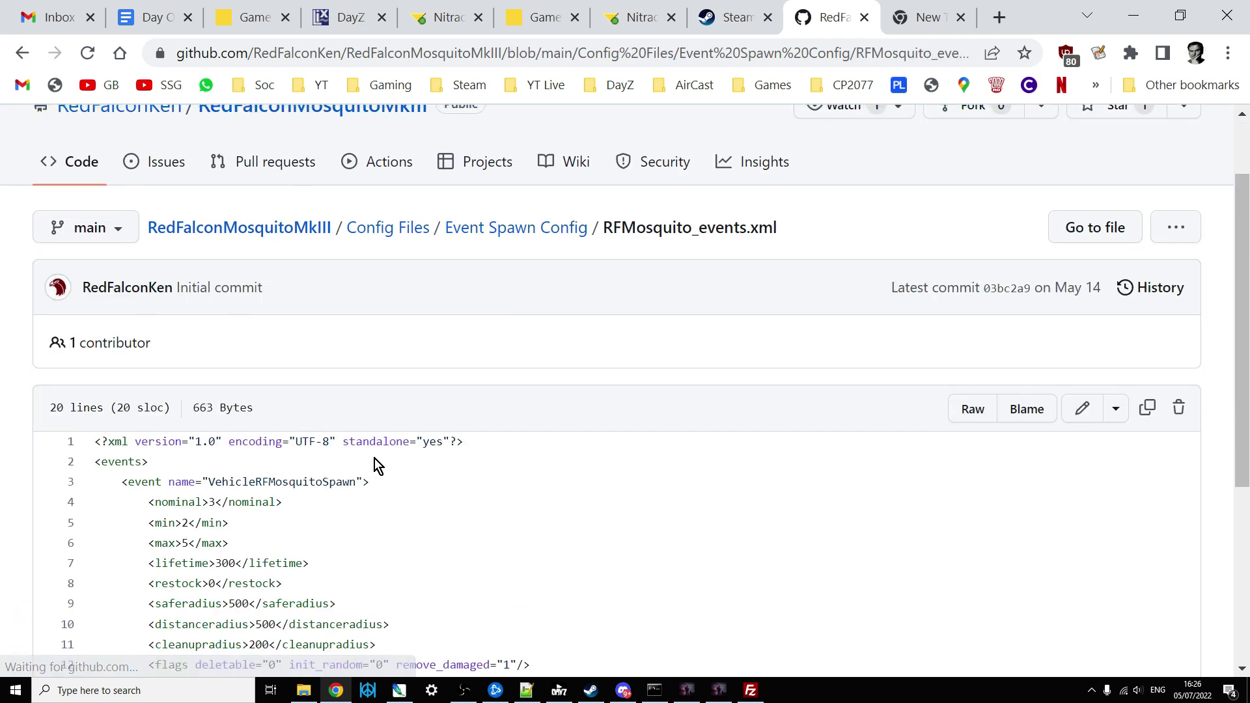
scroll(376, 463, "down", 4)
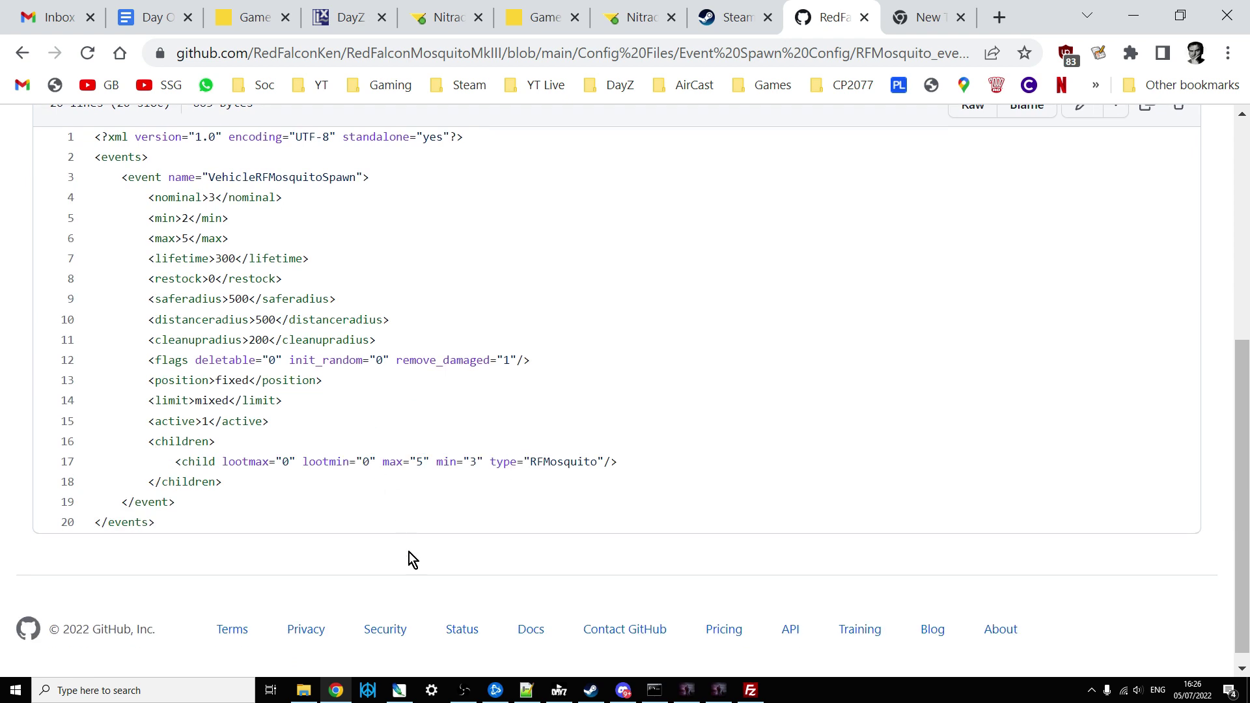
scroll(409, 553, "up", 2)
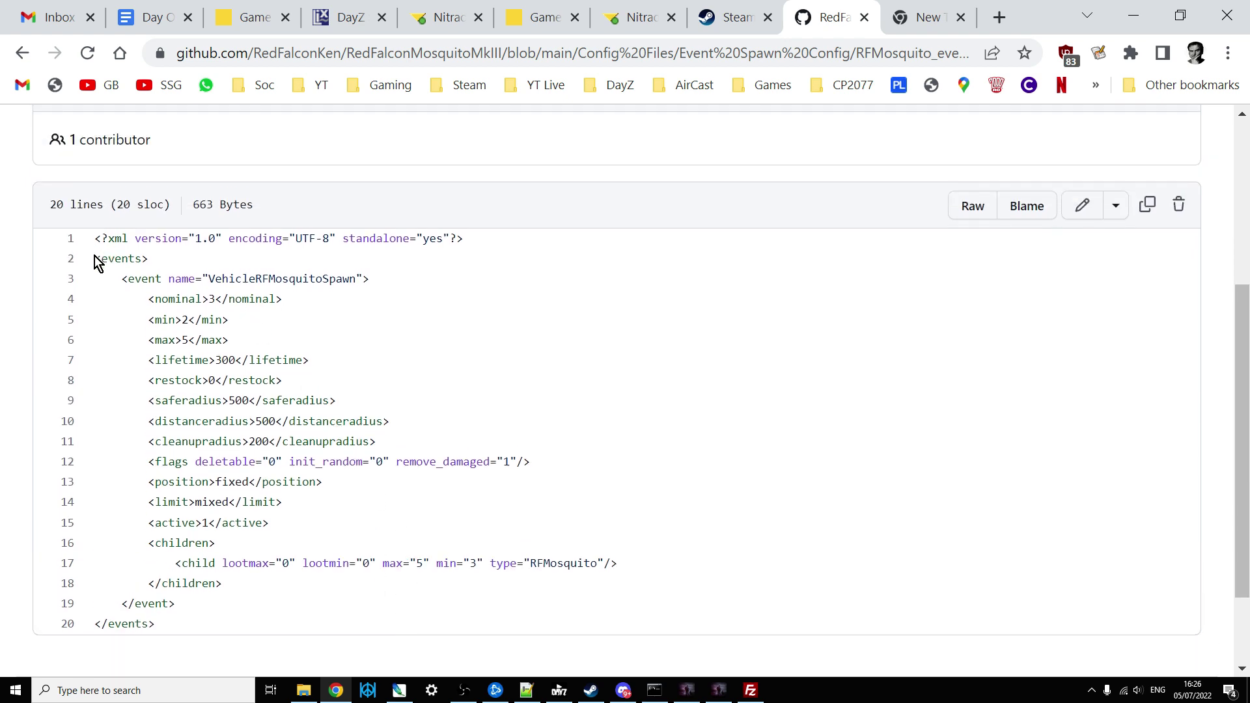
left_click_drag(119, 278, 374, 600)
right_click(297, 436)
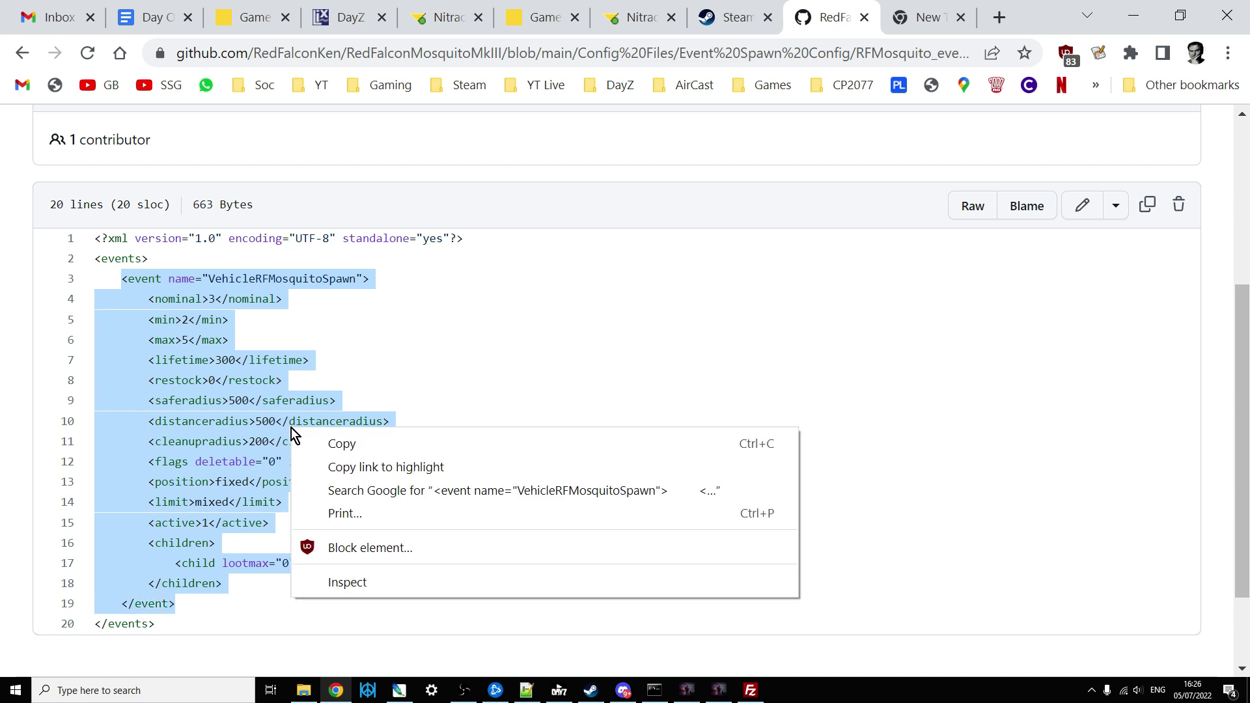
left_click(382, 444)
- In Notepad++, bring up events.xml and reorder the open files so it sits directly after cfgspawnabletypes.xml
left_click(527, 692)
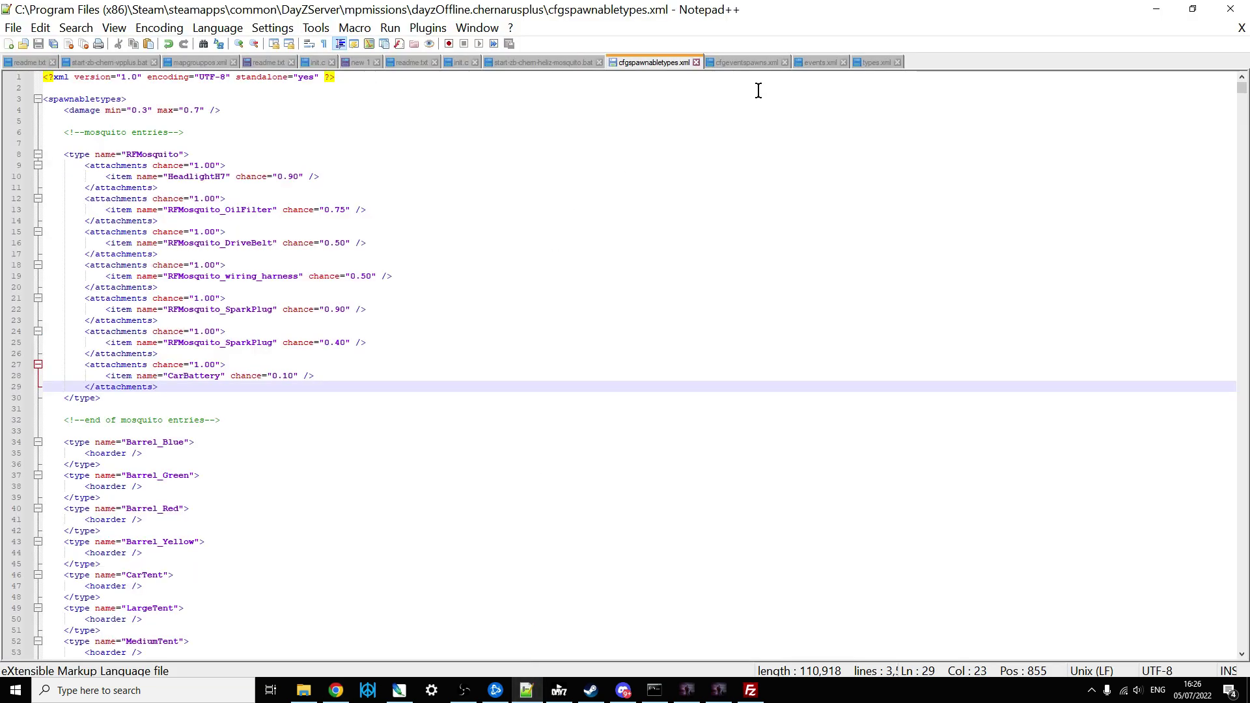
left_click(801, 62)
left_click_drag(799, 60, 710, 65)
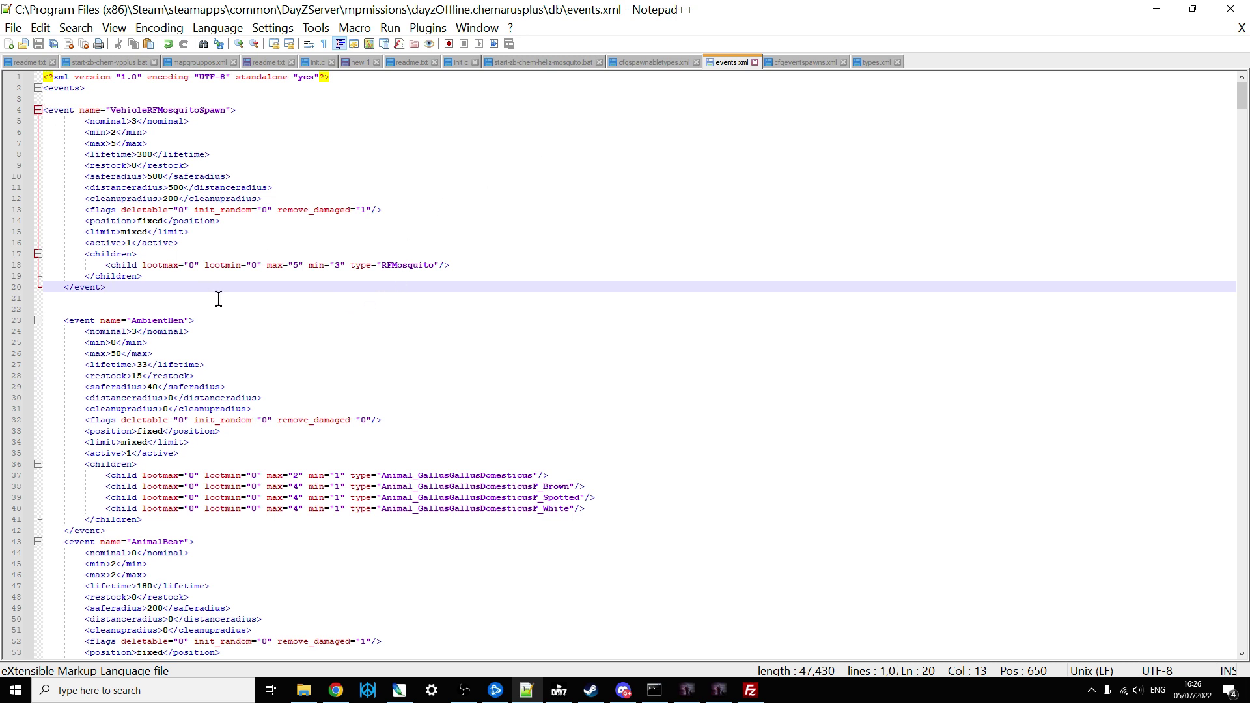
- Highlight the VehicleRFMosquitoSpawn event block in events.xml and examine its min value and RFMosquito child line without editing them
left_click(173, 243)
left_click_drag(42, 109, 248, 285)
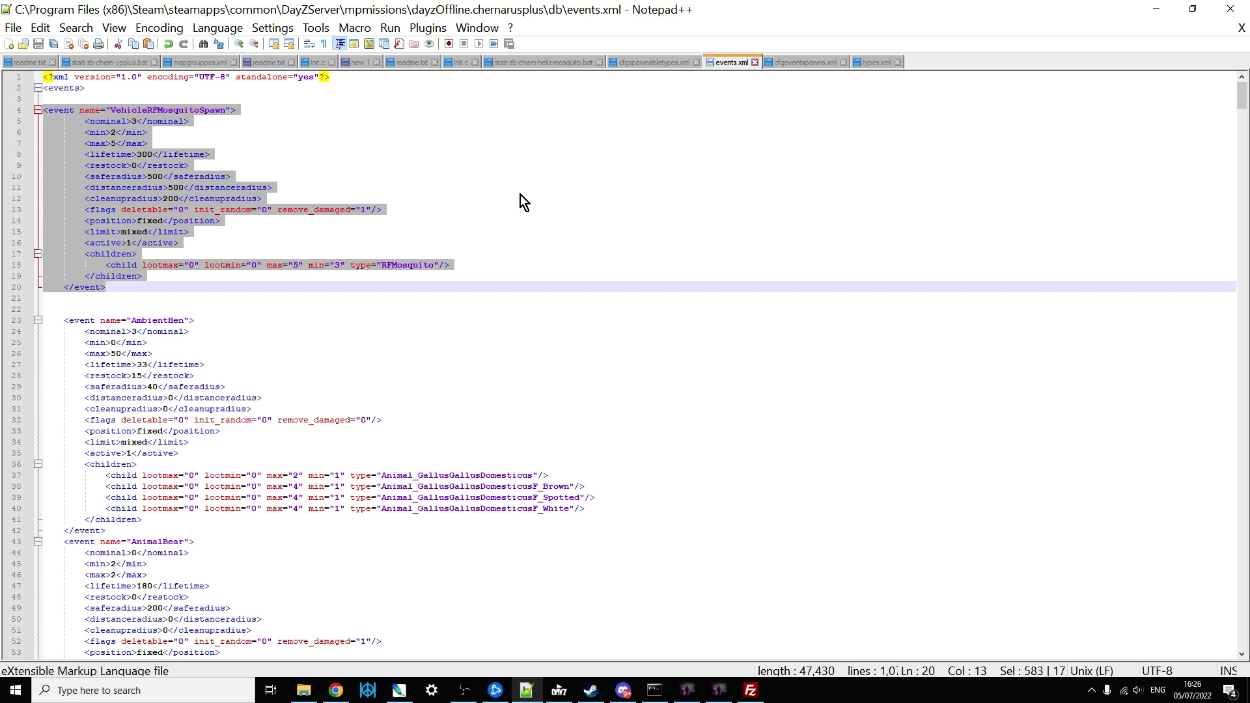
left_click(119, 135)
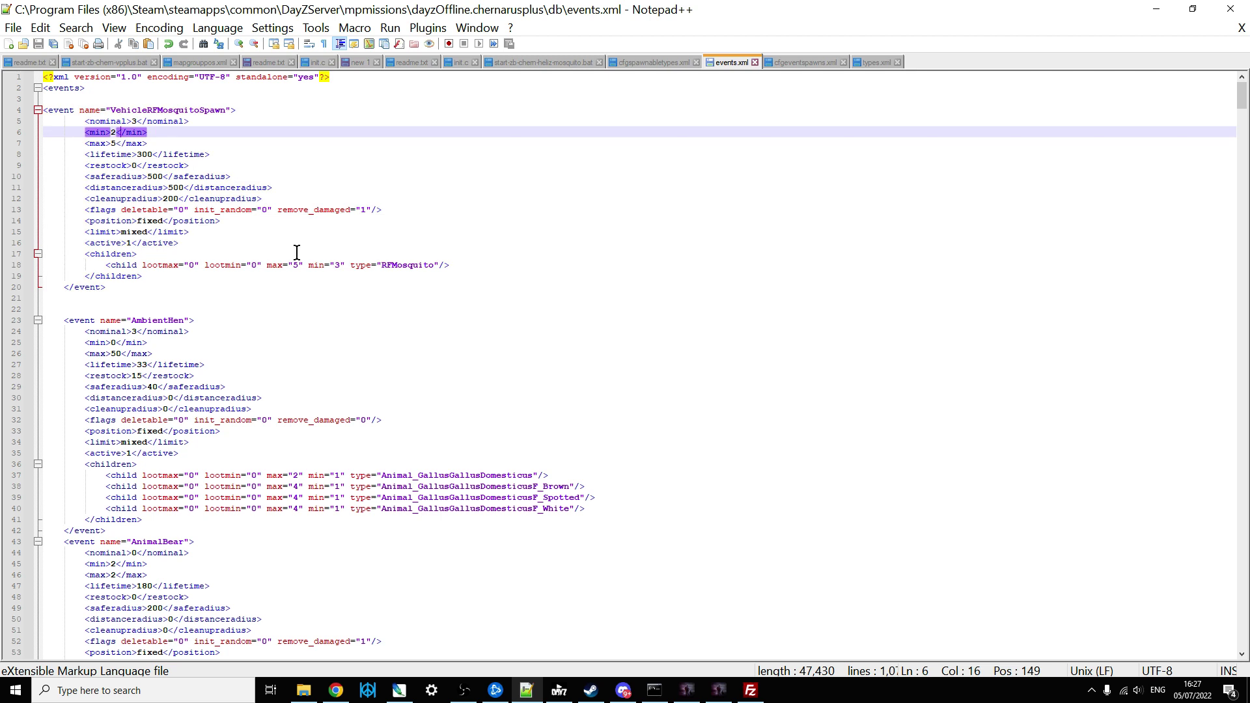
left_click(300, 264)
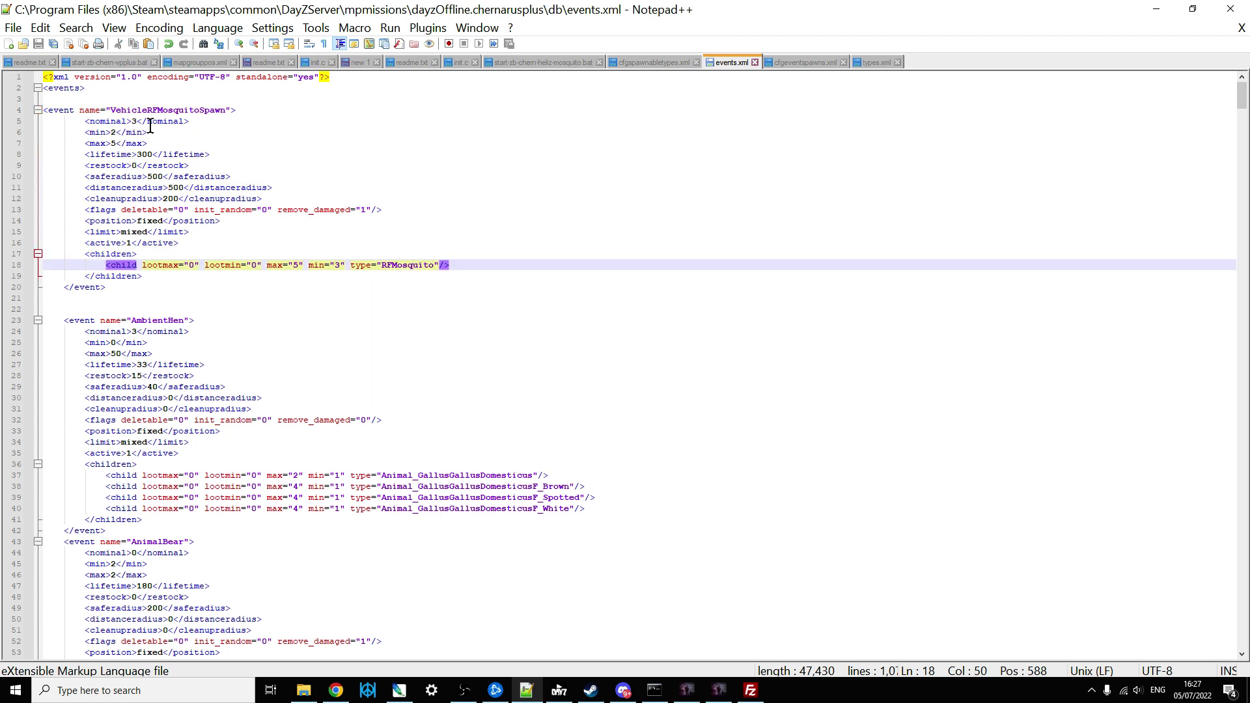
left_click(464, 267)
- In Chrome, open RFMosquito_cfgeventspawns.xml from the Chernarus folder of Event Spawn Config and show its spawn positions
left_click(335, 694)
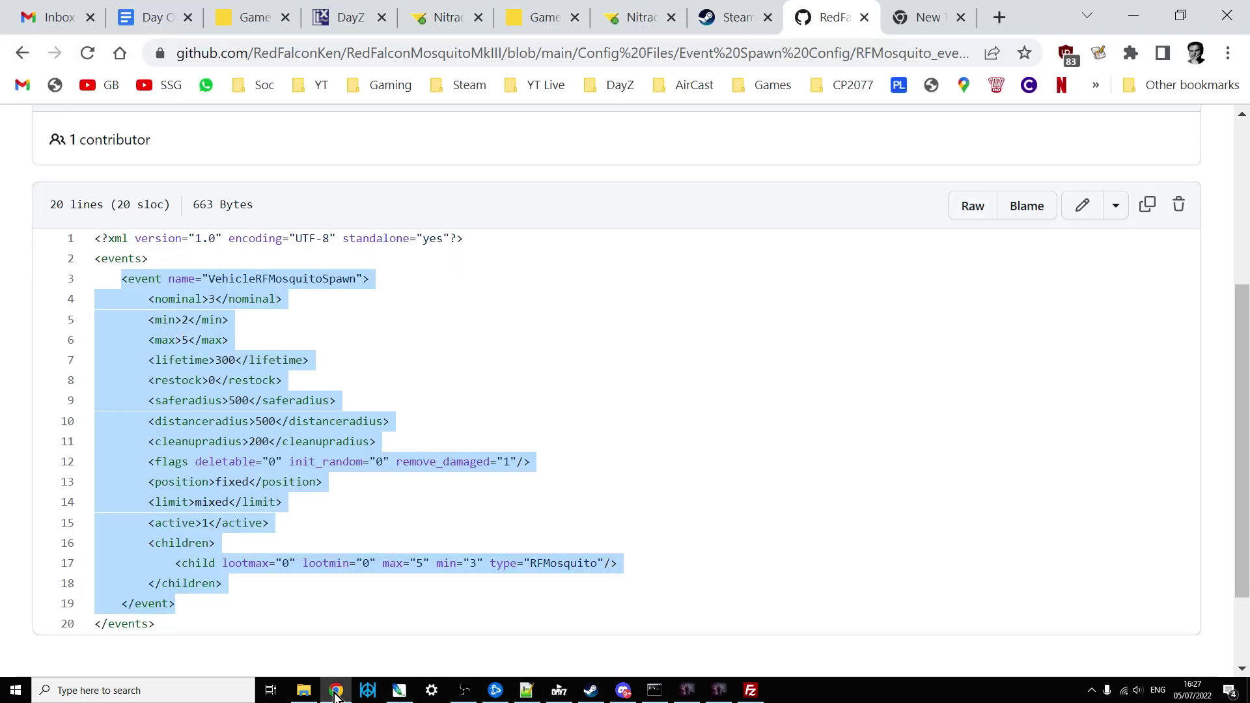
left_click(22, 53)
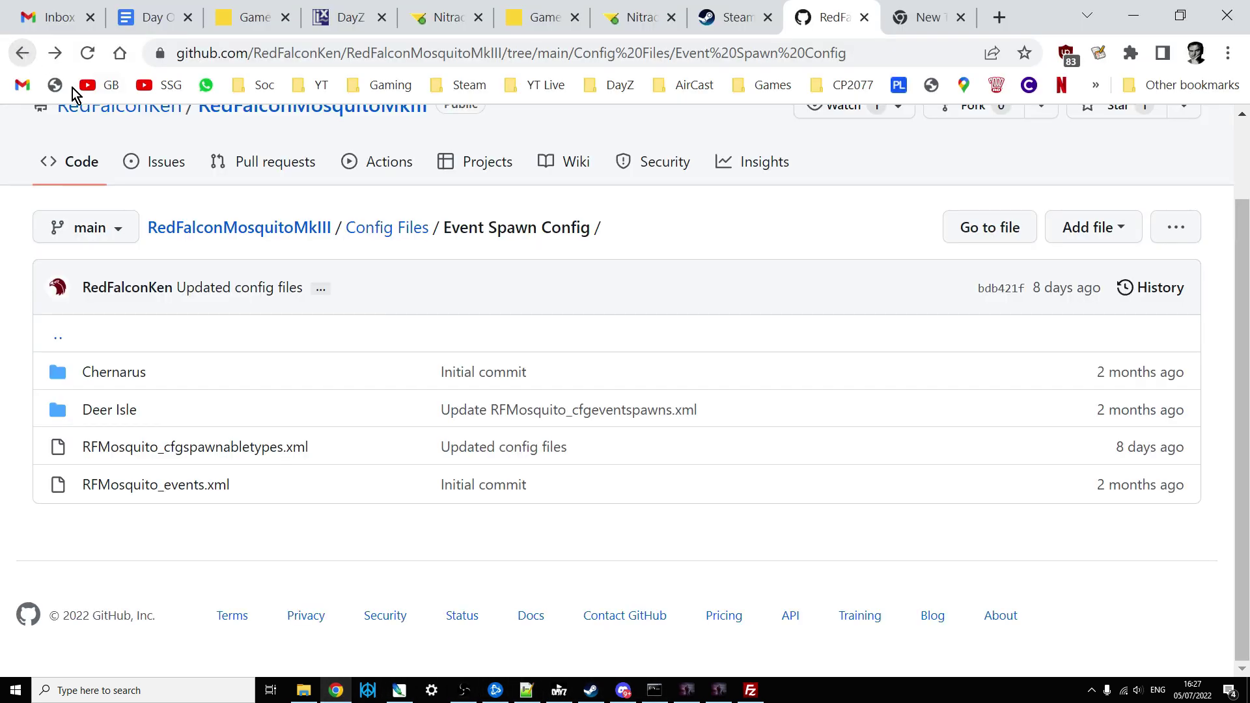
left_click(125, 382)
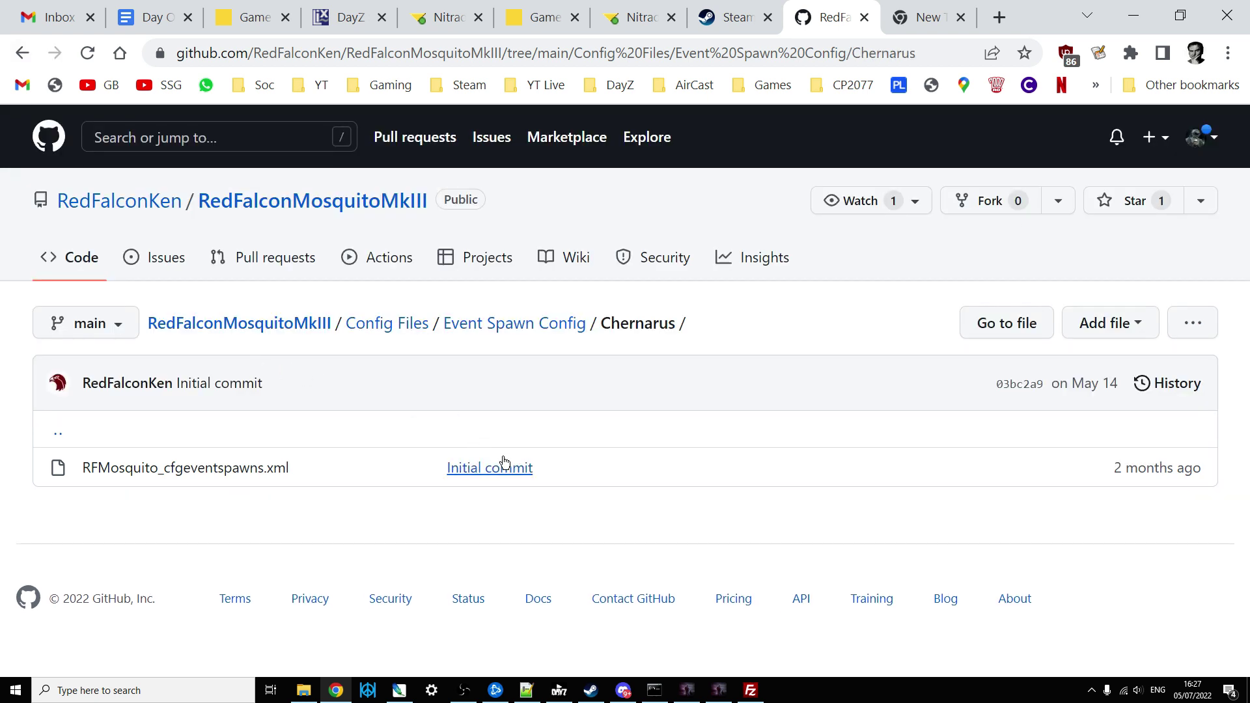
left_click(259, 469)
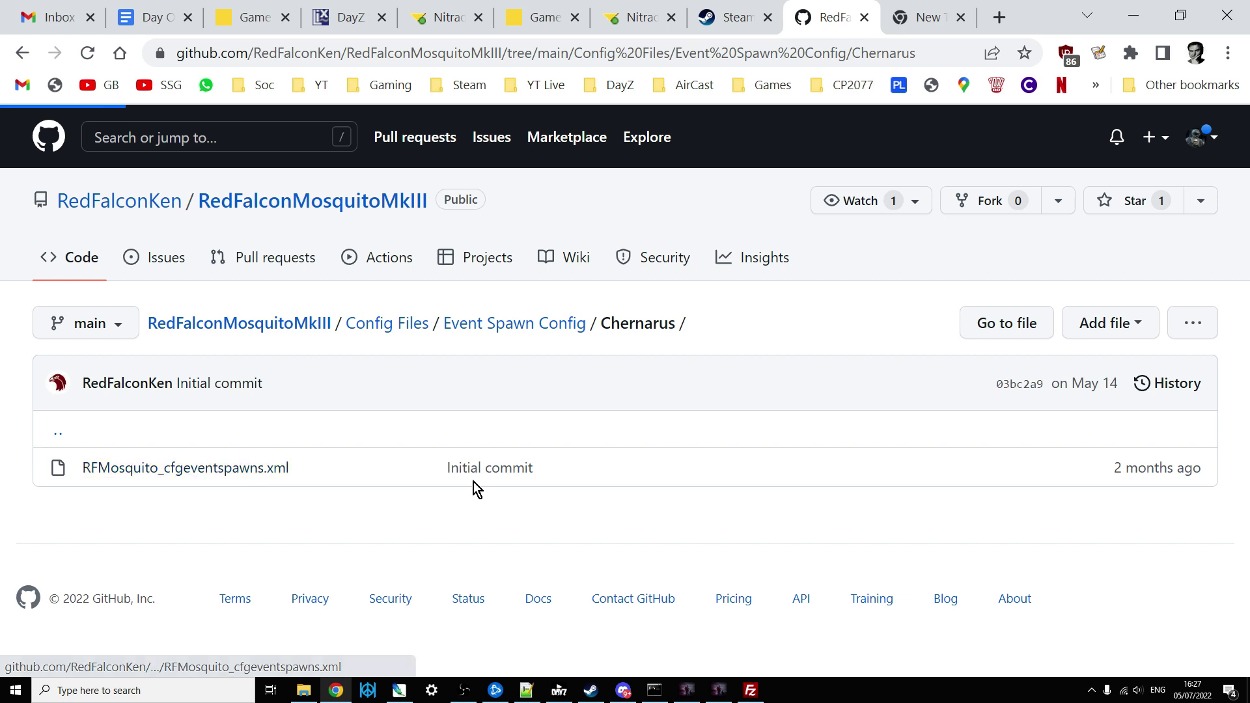
scroll(474, 482, "down", 3)
scroll(474, 485, "down", 2)
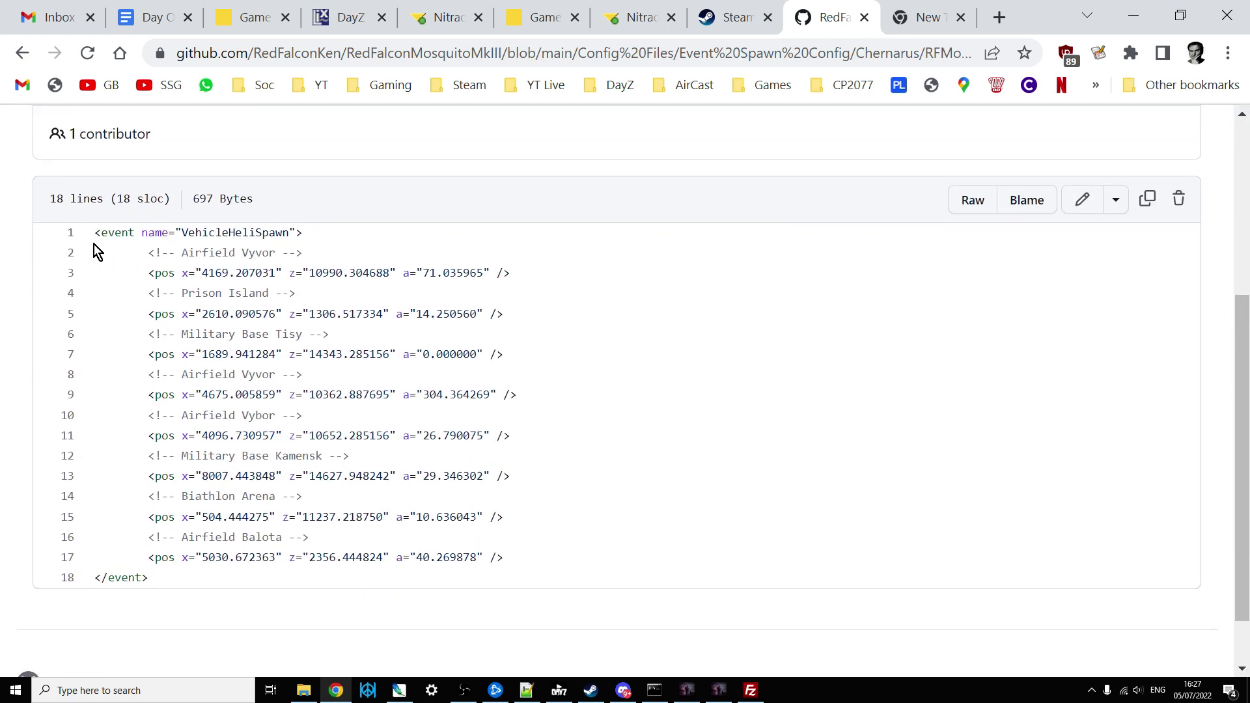
- Copy the complete VehicleHeliSpawn event block with all its spawn positions from RFMosquito_cfgeventspawns.xml
left_click_drag(92, 237, 412, 581)
right_click(330, 442)
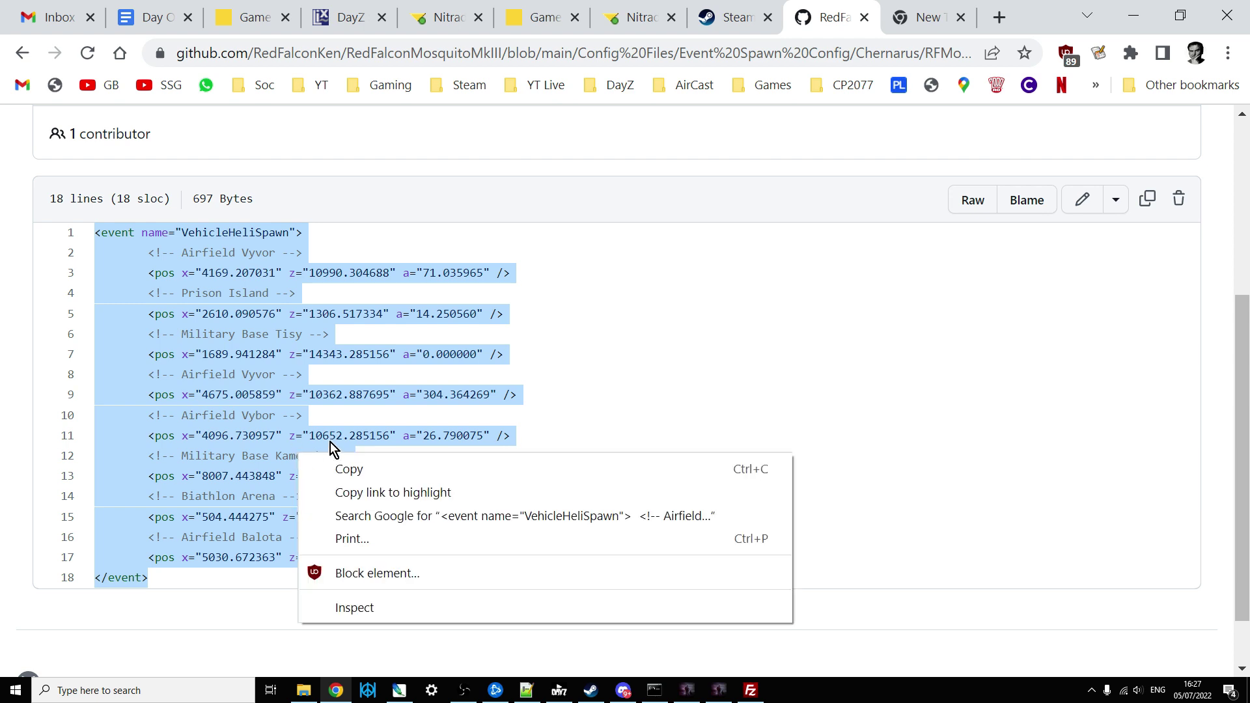
left_click(382, 471)
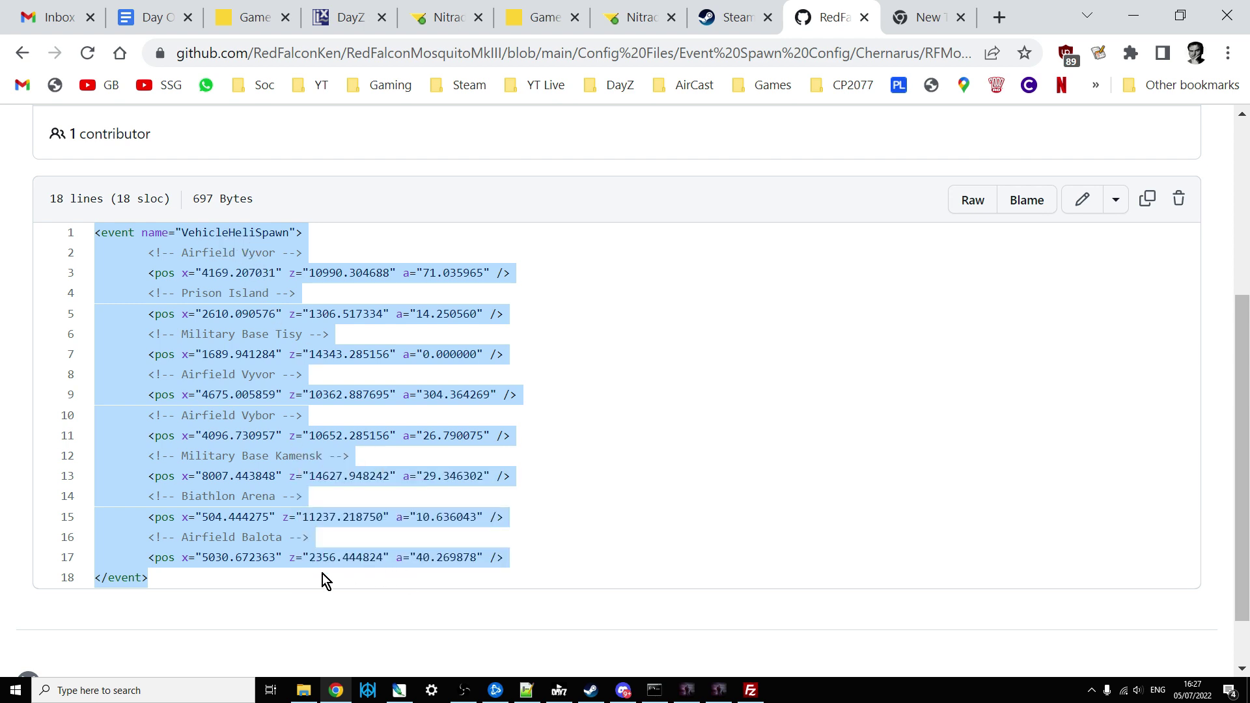
- In Notepad++, bring up cfgeventspawns.xml and highlight the VehicleHeliSpawn event block at the start of the file
left_click(526, 690)
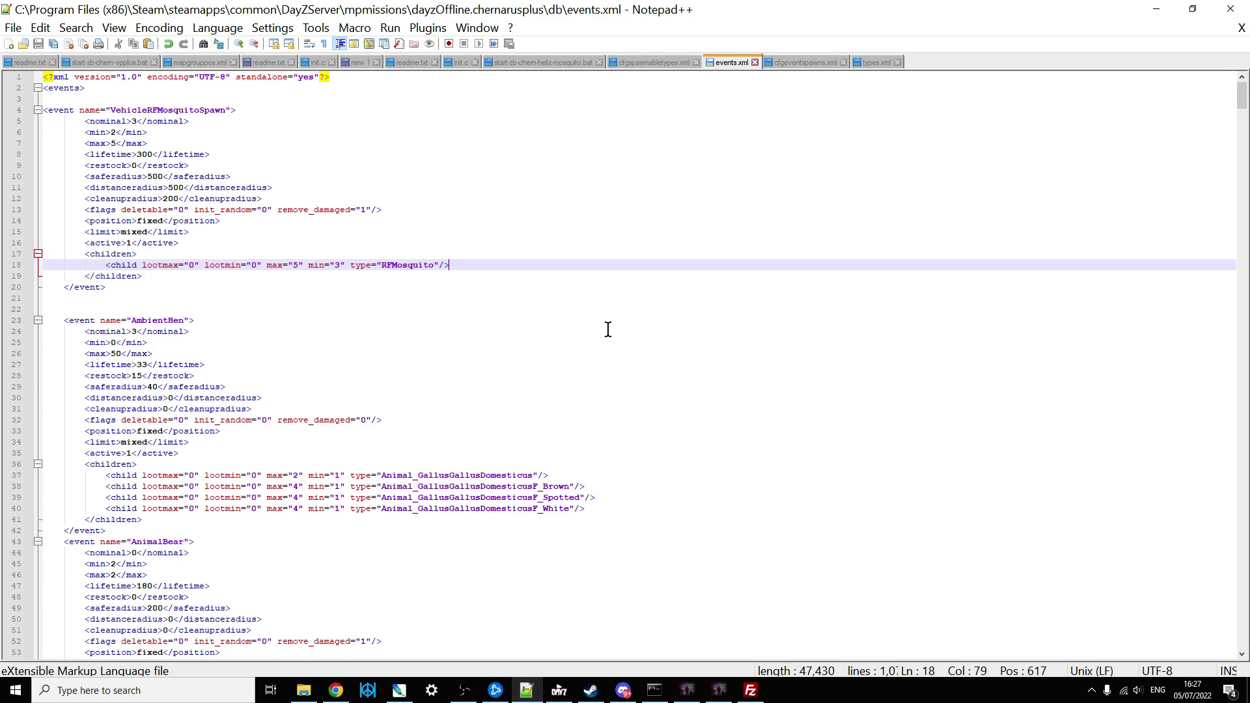
left_click(804, 63)
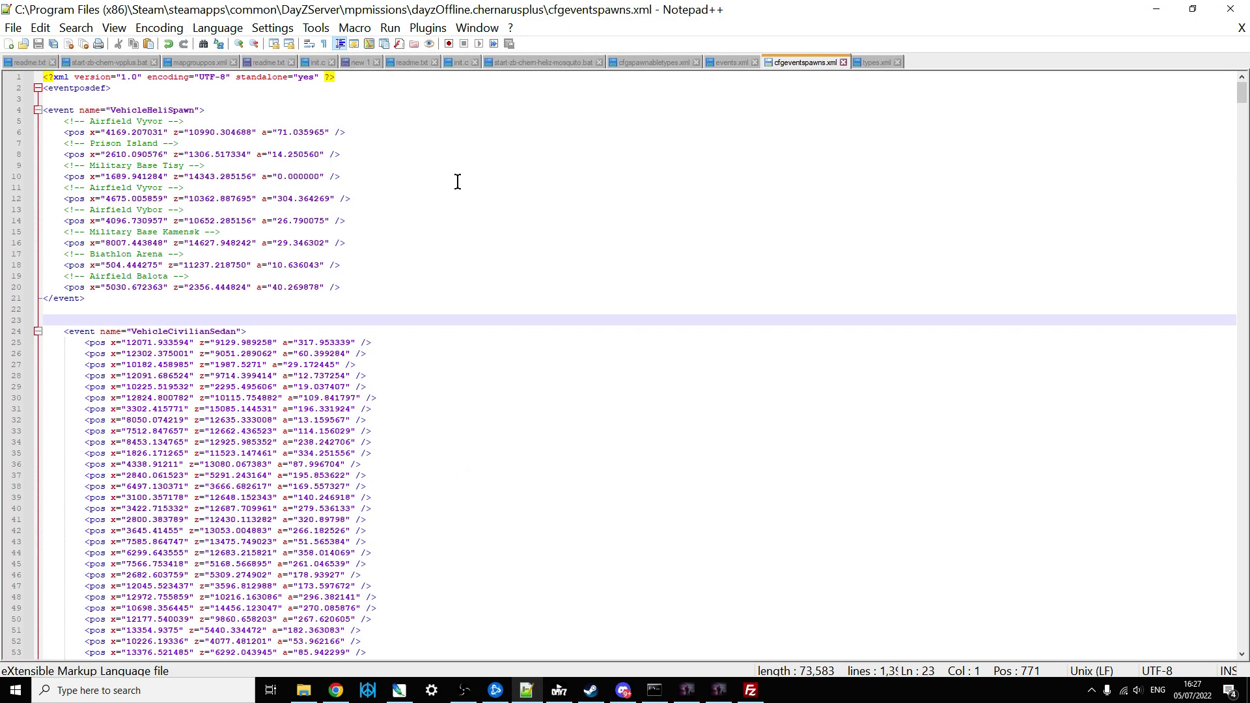
left_click(147, 299)
left_click_drag(108, 296, 43, 110)
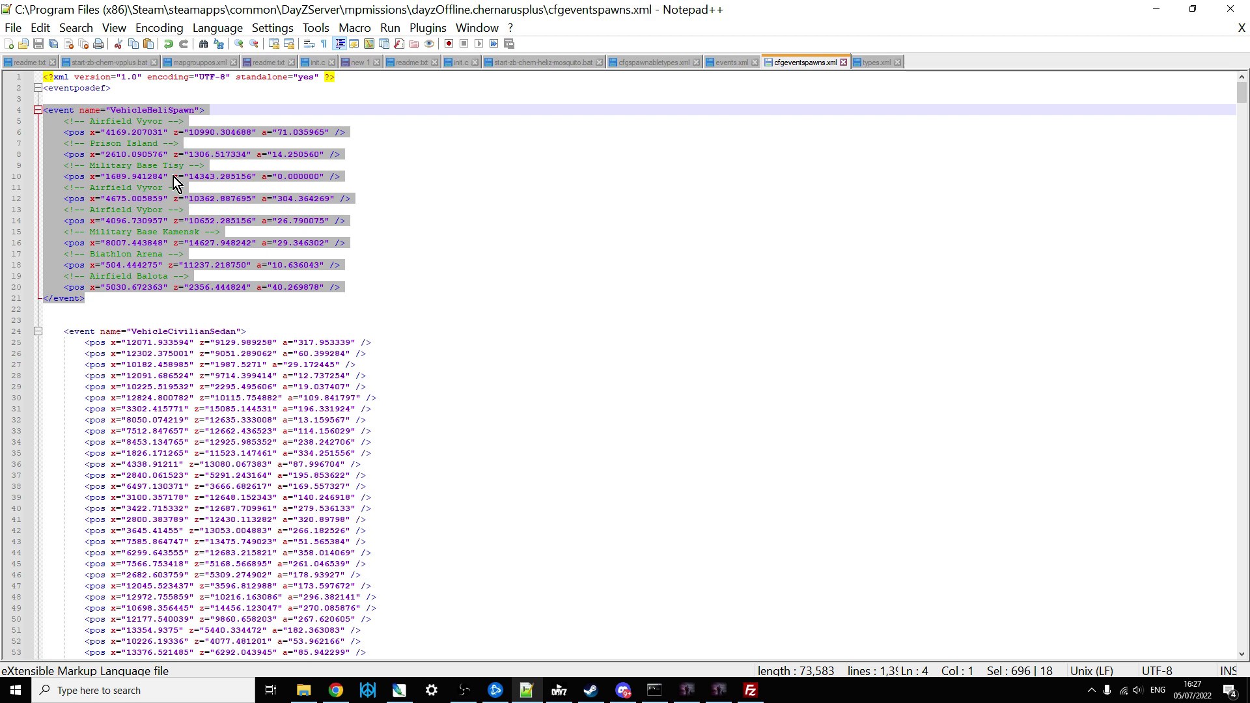
- Copy the event name VehicleRFMosquitoSpawn from events.xml and paste it over VehicleHeliSpawn in cfgeventspawns.xml
left_click(727, 61)
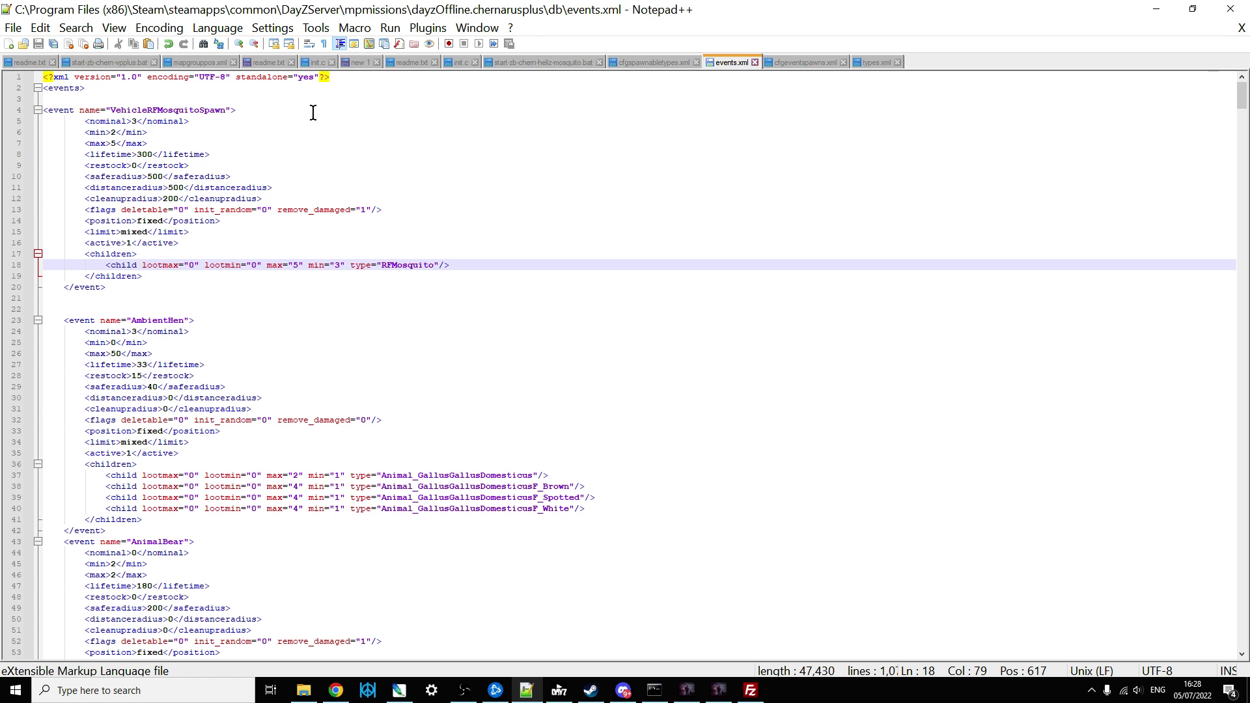
left_click_drag(227, 111, 111, 110)
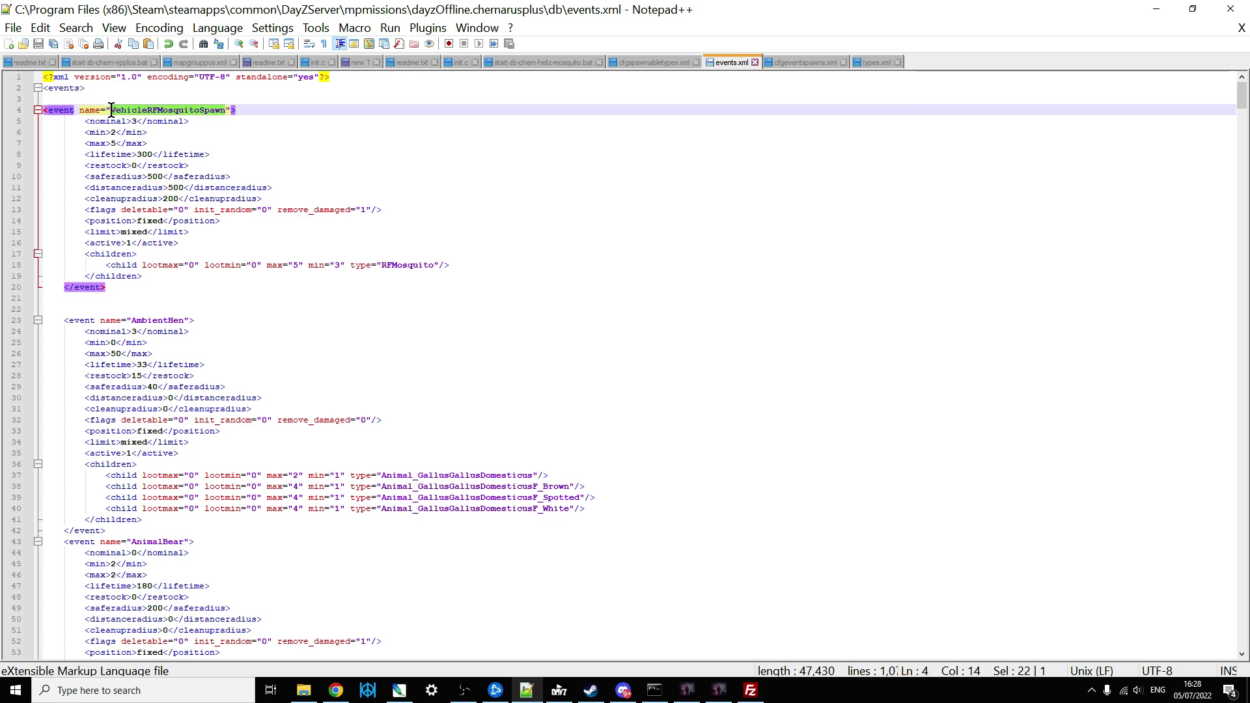
right_click(159, 111)
left_click(195, 137)
left_click(816, 68)
left_click(196, 111)
left_click_drag(196, 110, 112, 111)
right_click(130, 112)
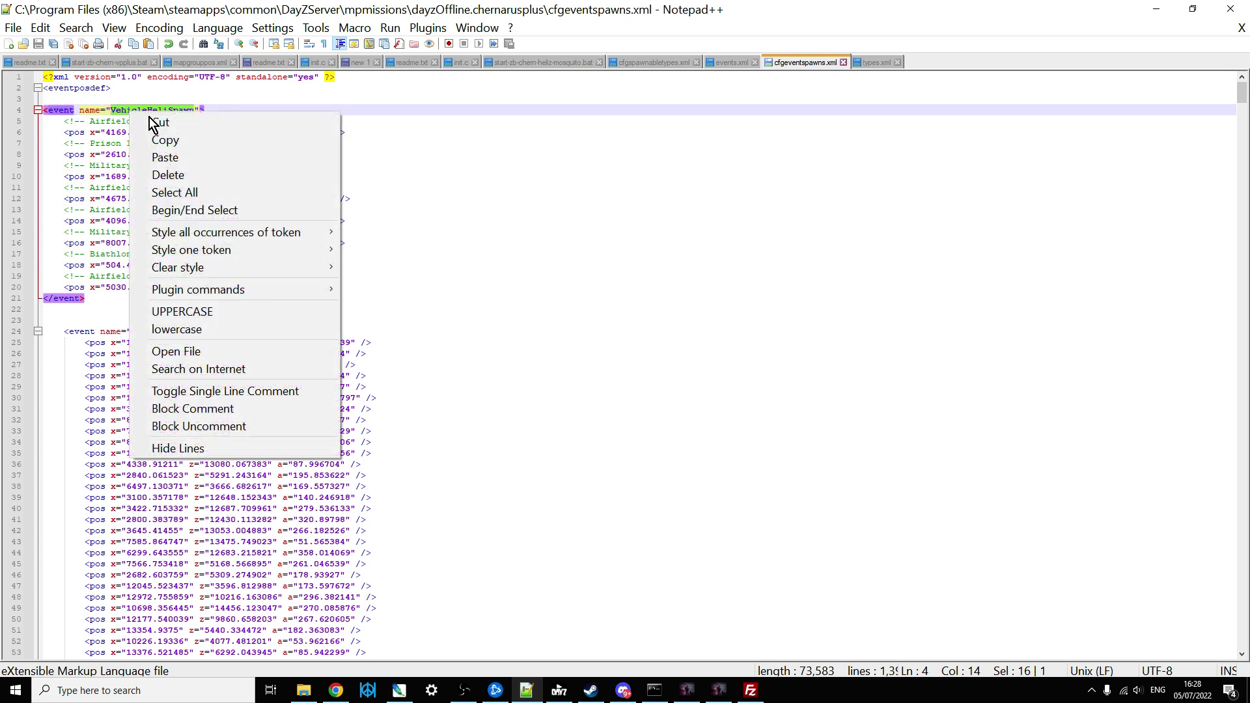
left_click(198, 162)
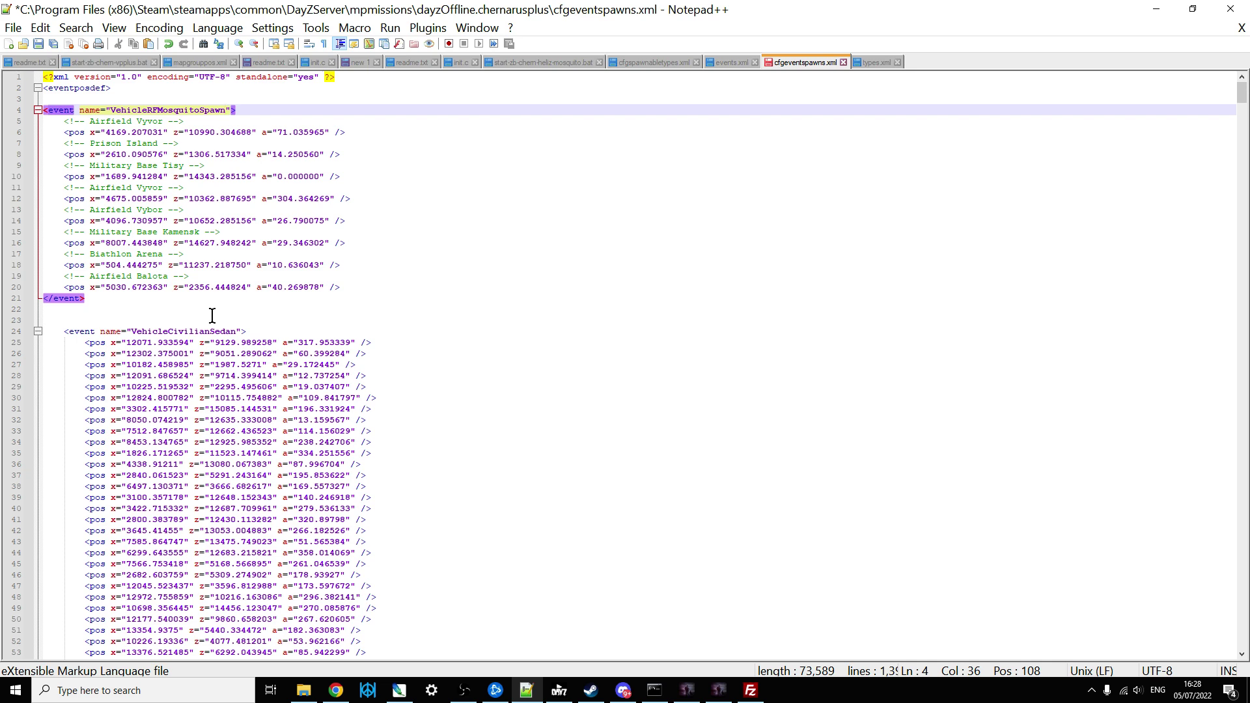
- In Chrome, return to the repository's Config Files folder and open RFMosquito_Types.xml from the Types.XML folder
left_click(333, 692)
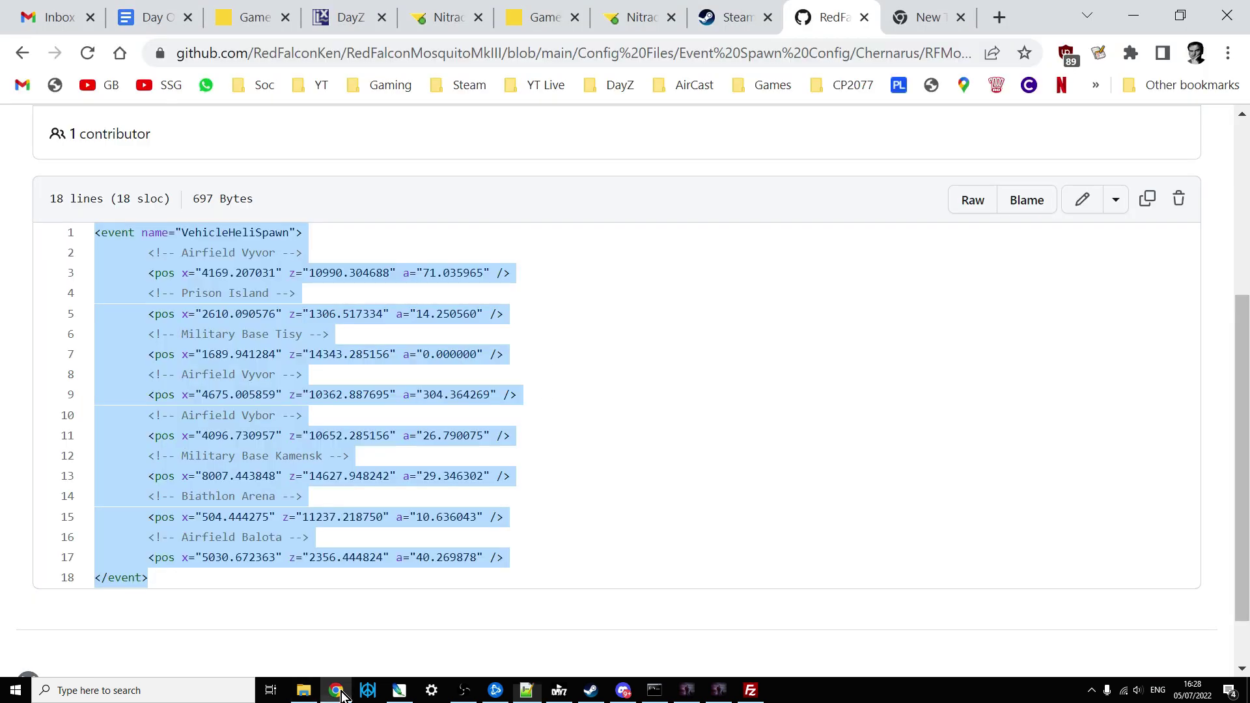
left_click(21, 54)
left_click(21, 54)
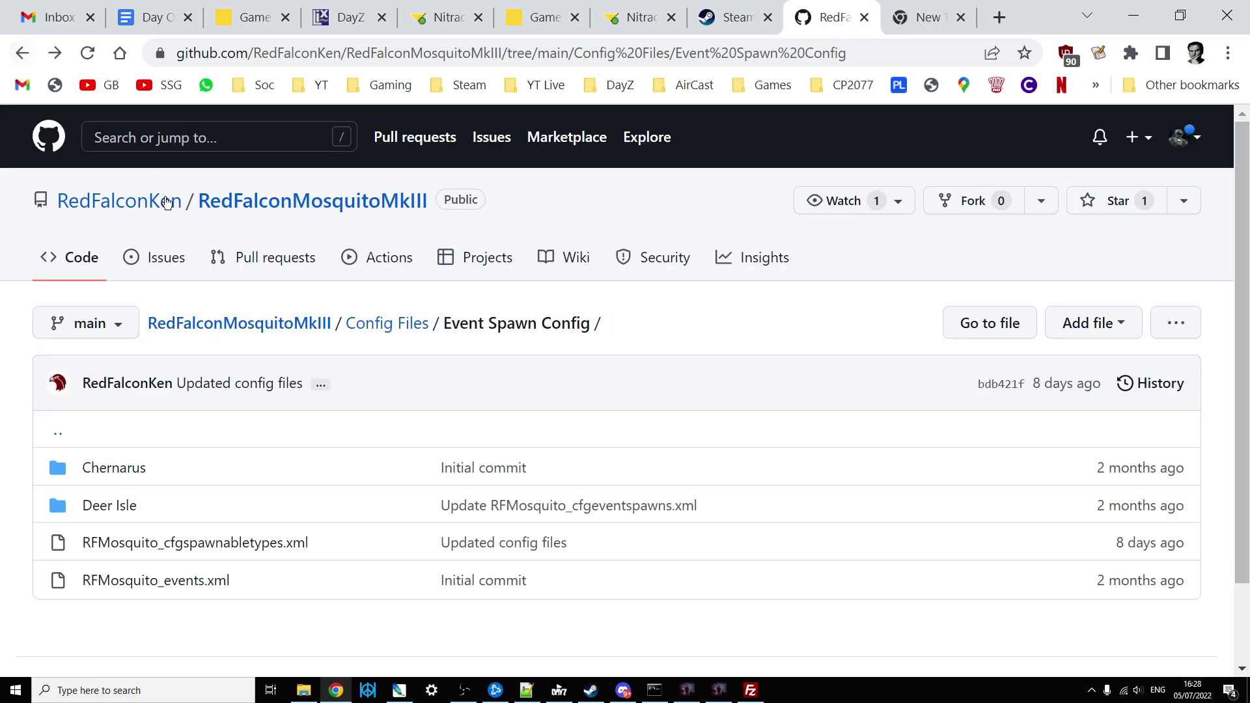
left_click(23, 55)
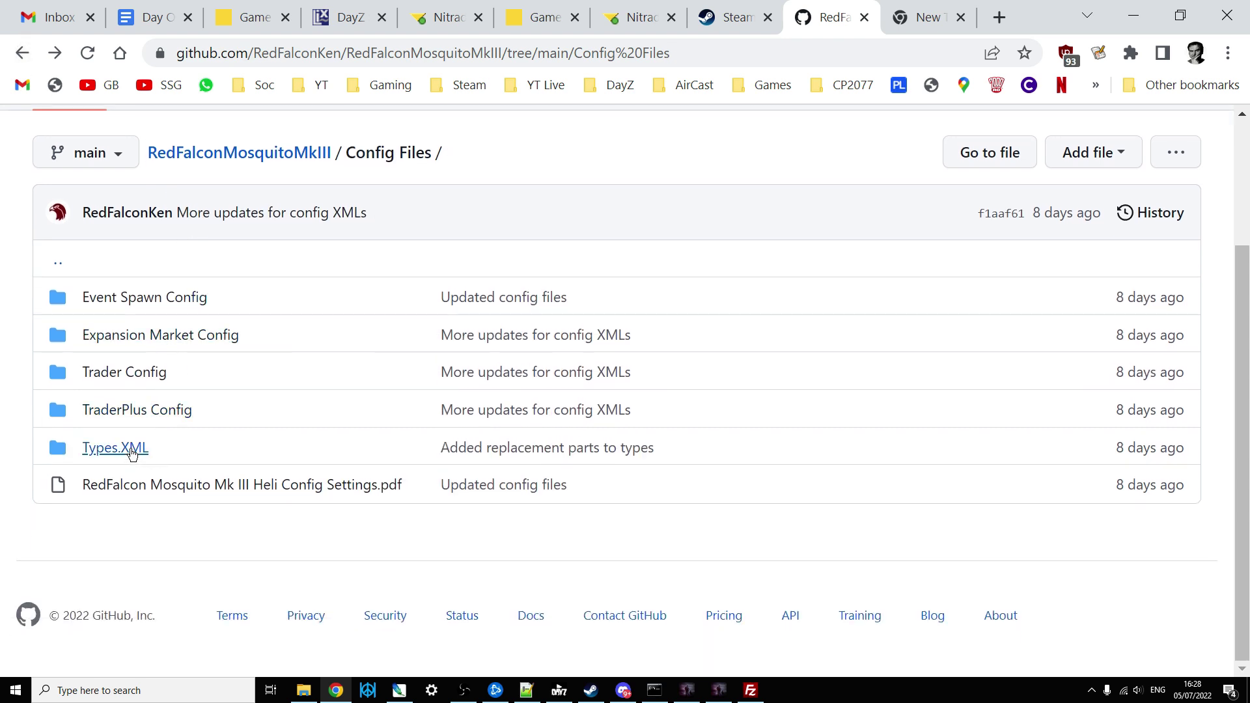
left_click(131, 448)
left_click(195, 469)
scroll(382, 431, "down", 2)
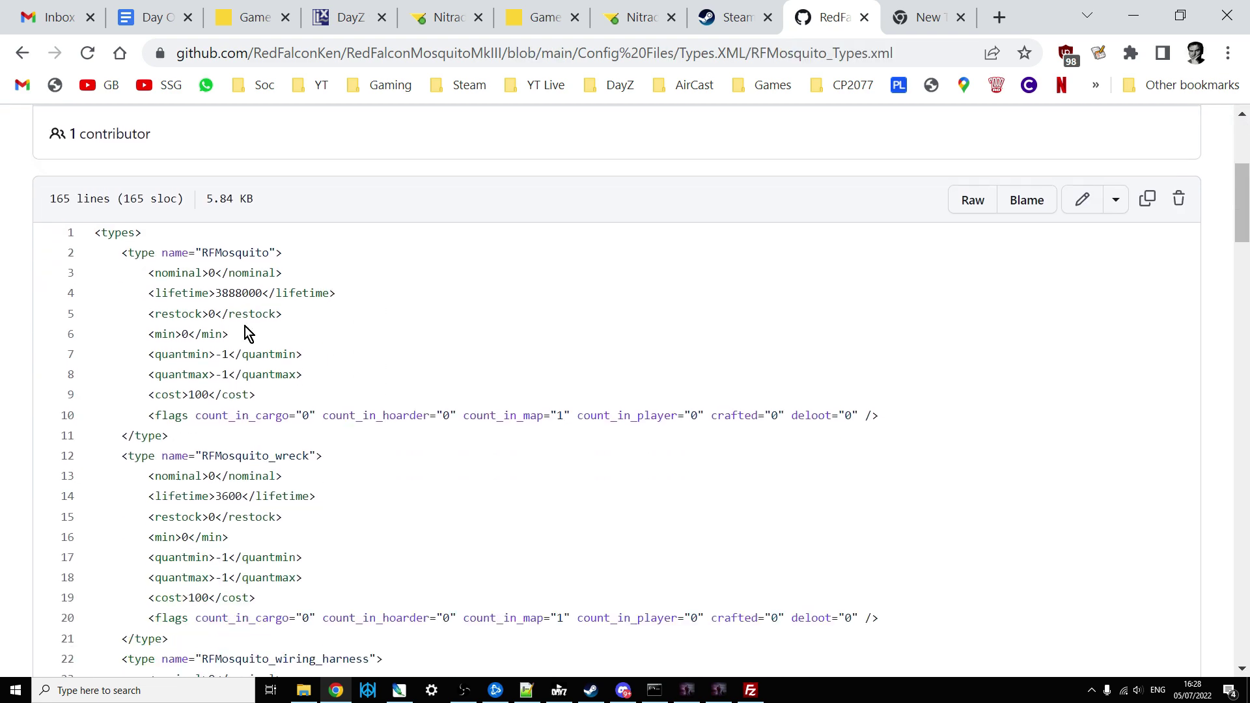
- Copy all type entries from RFMosquito through RFMosquito_Replacement_Tail_Rotor, leaving out the enclosing types tags
left_click_drag(108, 249, 447, 490)
scroll(330, 366, "down", 10)
scroll(325, 375, "down", 20)
scroll(334, 396, "down", 15)
right_click(252, 422)
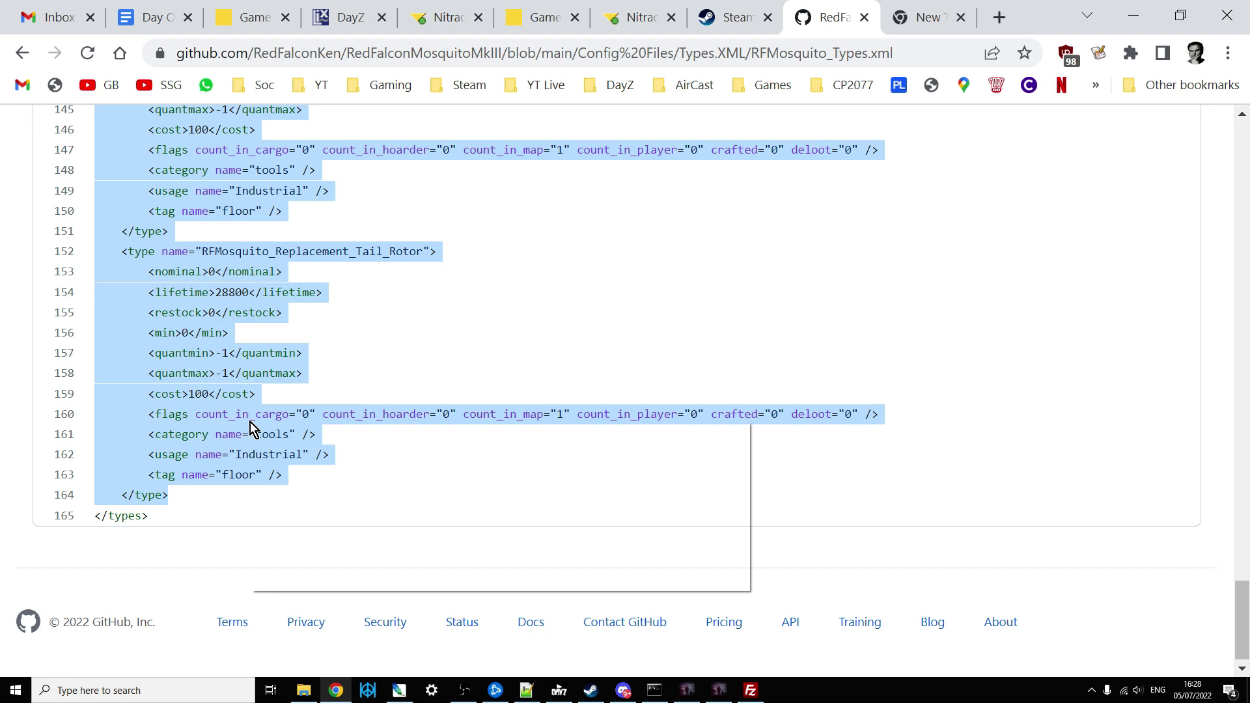
- In Notepad++, bring up types.xml and examine the RFMosquito type entry and the entries that follow it
left_click(527, 690)
left_click(861, 63)
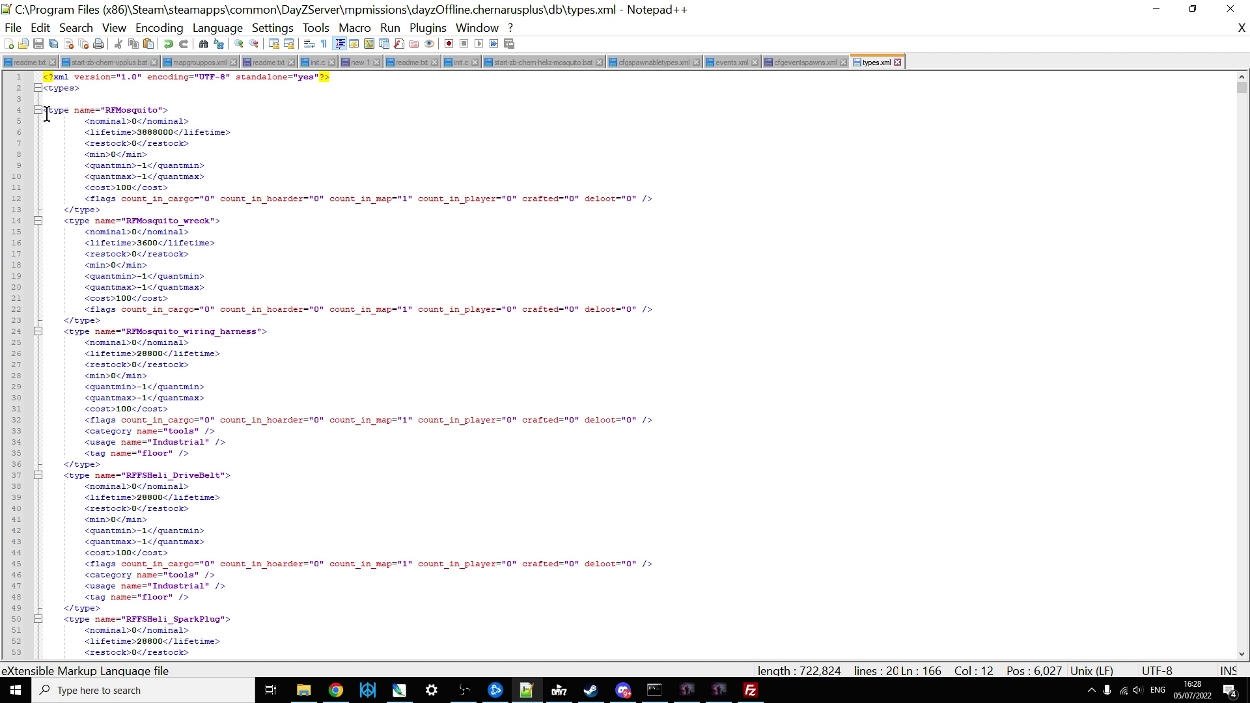
left_click_drag(46, 111, 172, 211)
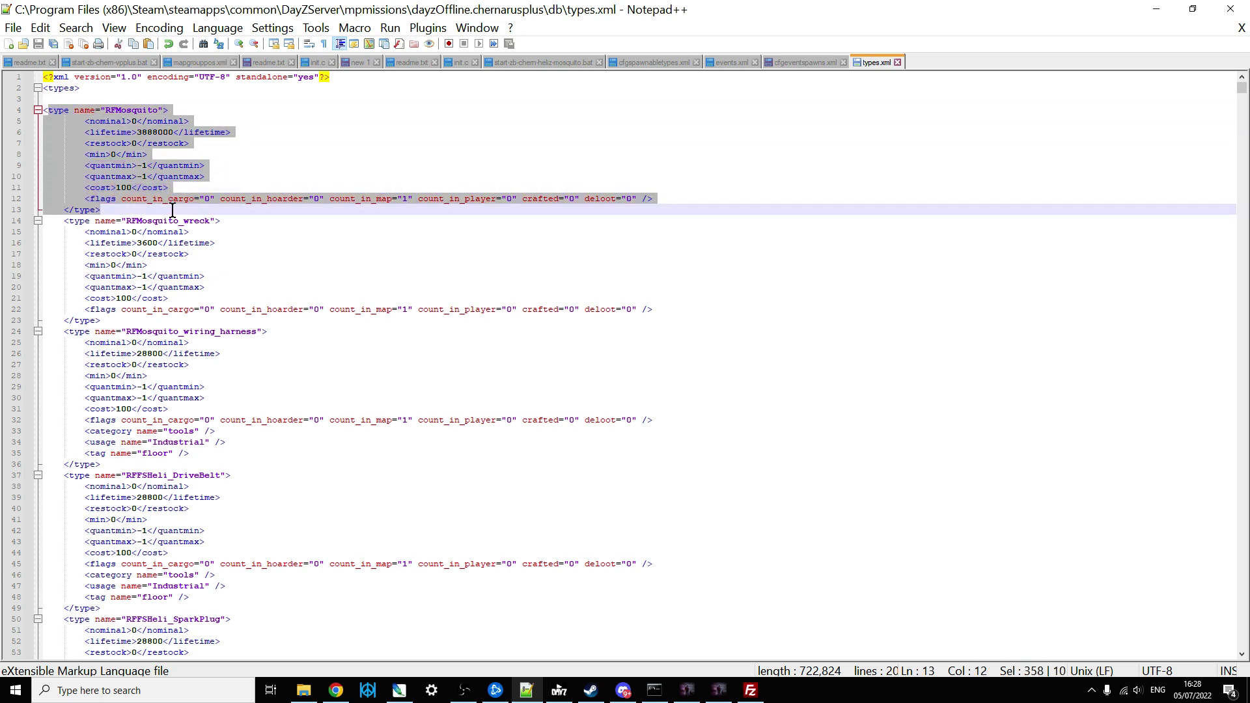
left_click(205, 216)
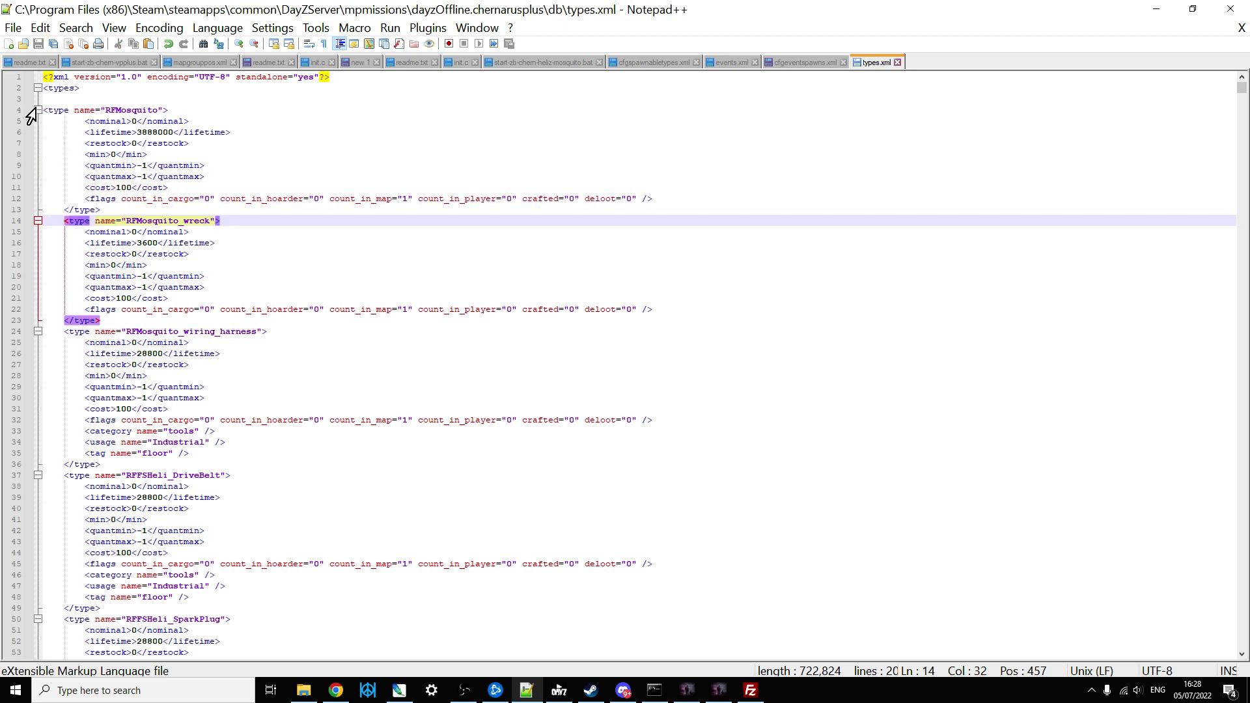
left_click_drag(47, 111, 176, 206)
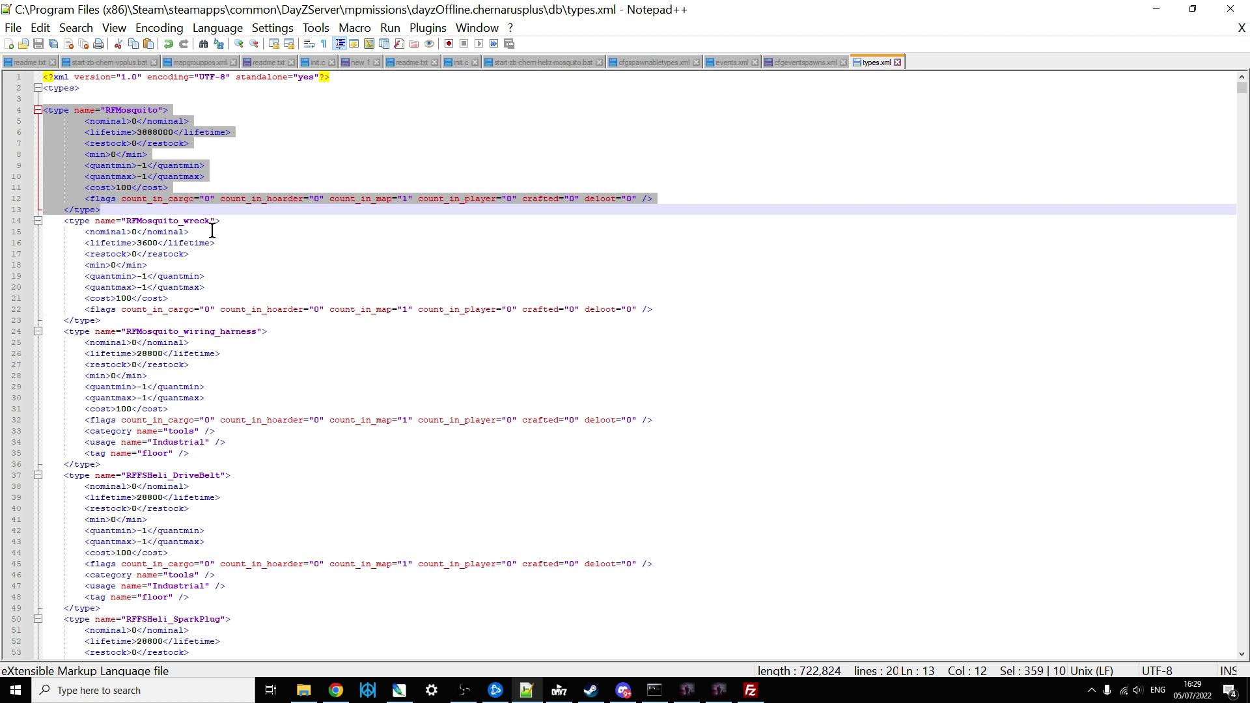
scroll(212, 231, "down", 3)
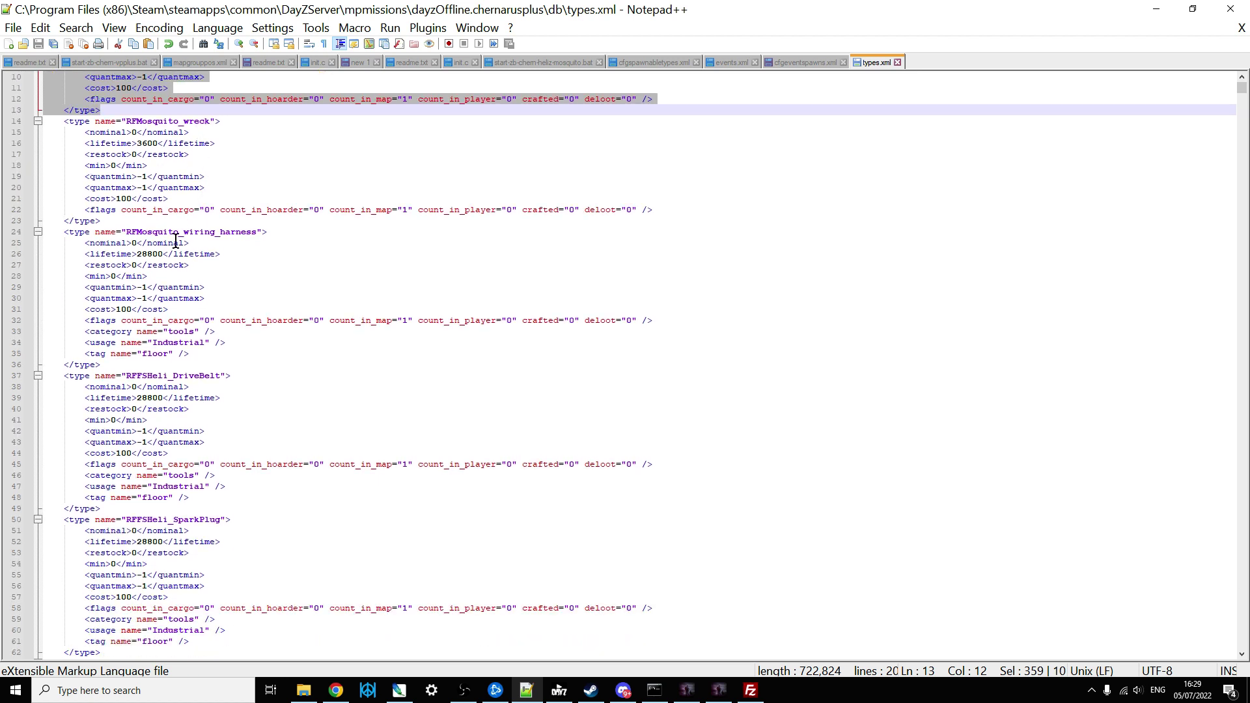
- Set the RFMosquito_wiring_harness entry's nominal to 5 and its min to 2
left_click(135, 245)
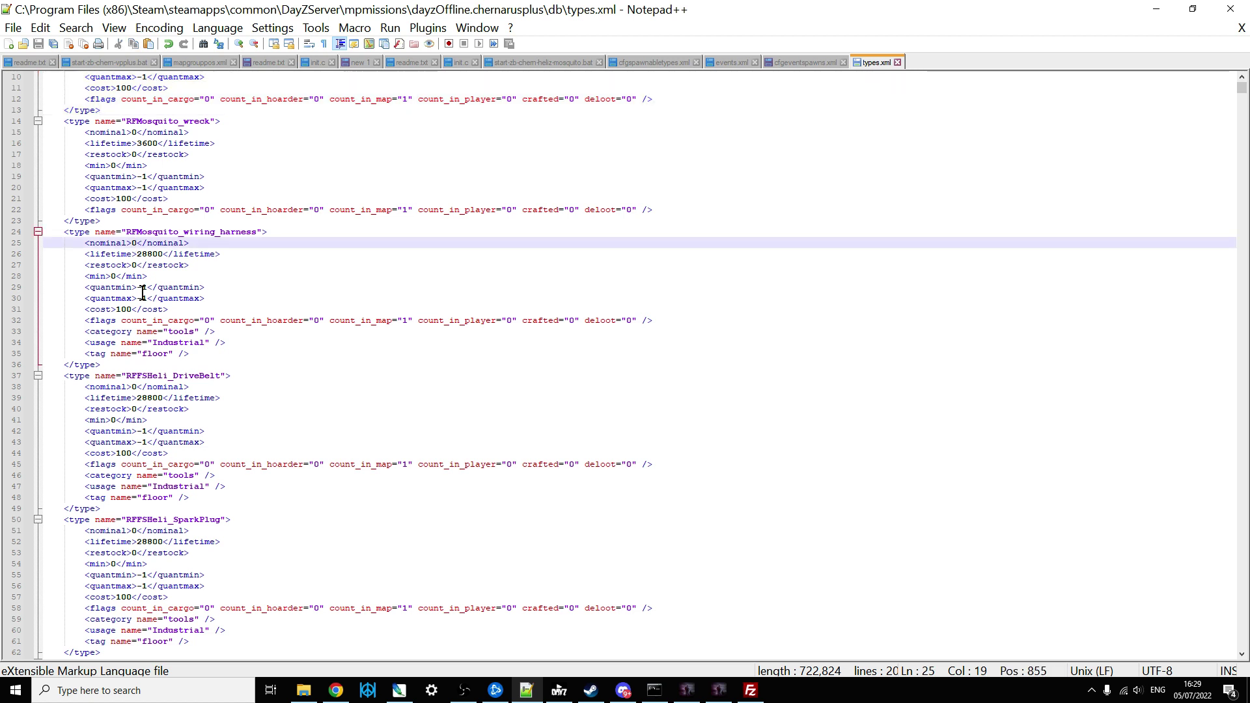
key("BackSpace")
type("5")
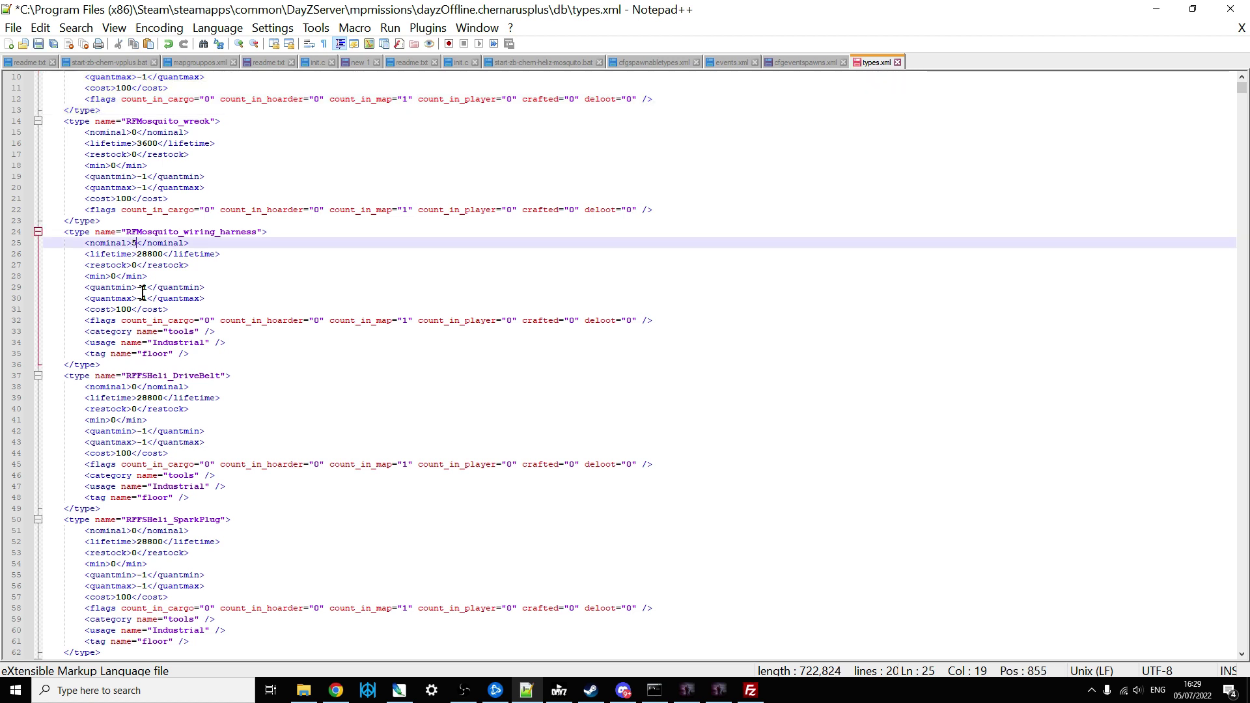
left_click(116, 276)
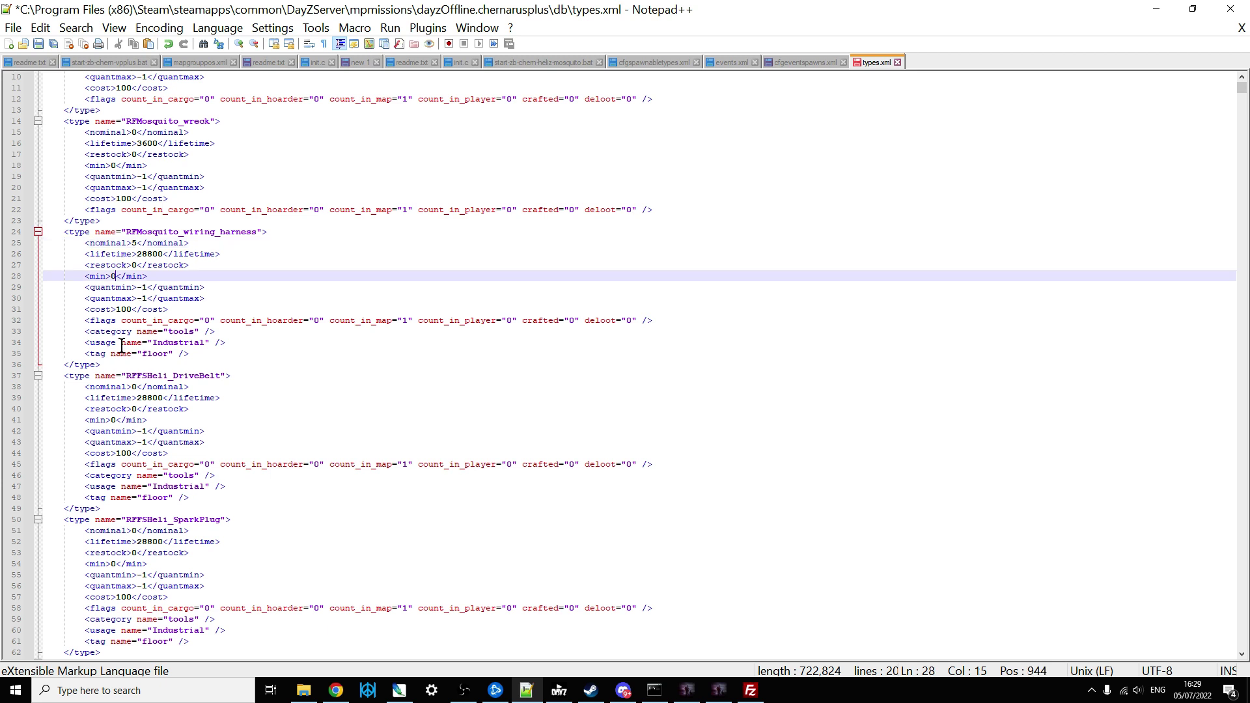
key("BackSpace")
type("2")
left_click(206, 353)
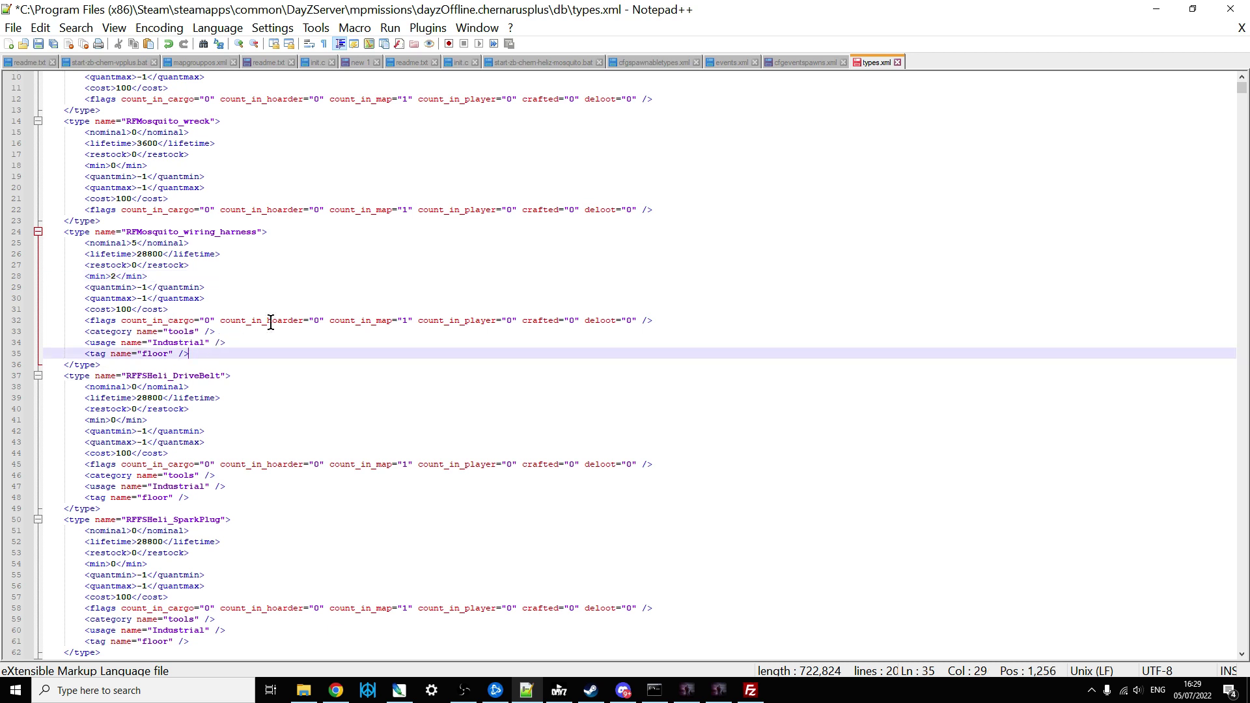
- Set the RFFSHeli_DriveBelt entry's nominal to 5 and its min to 2
scroll(271, 324, "down", 1)
left_click(139, 353)
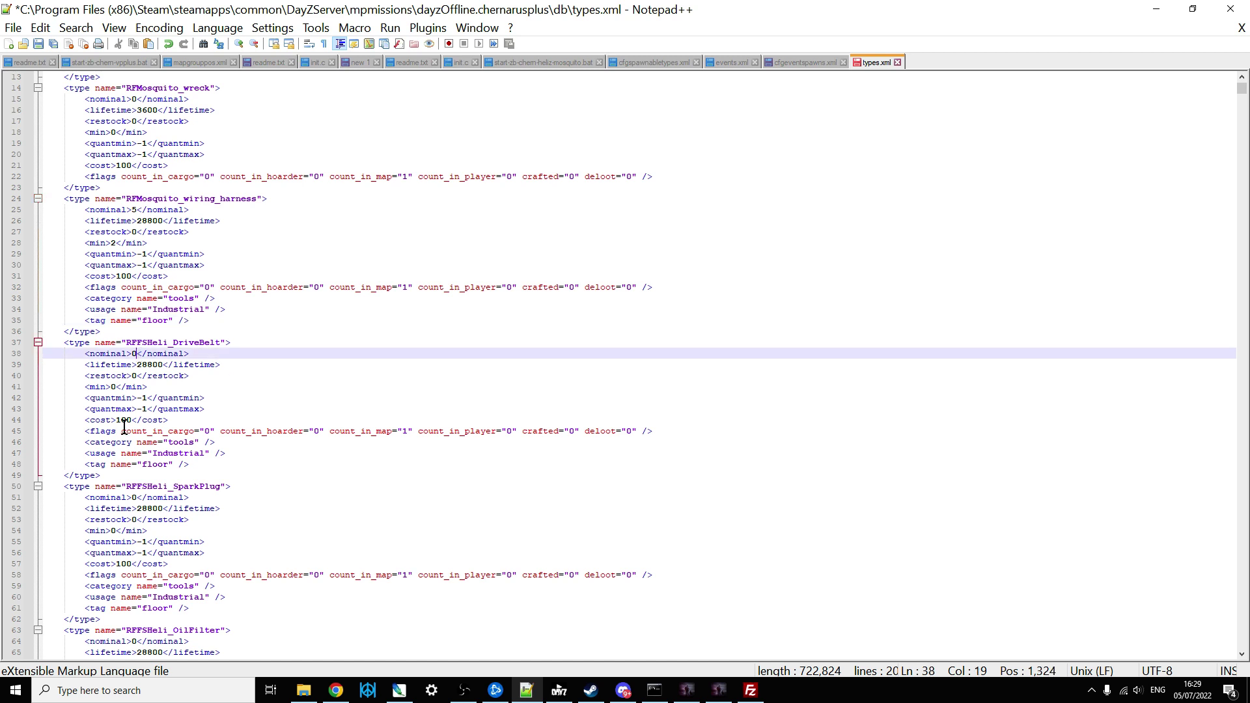
key("BackSpace")
type("5")
left_click(116, 387)
key("BackSpace")
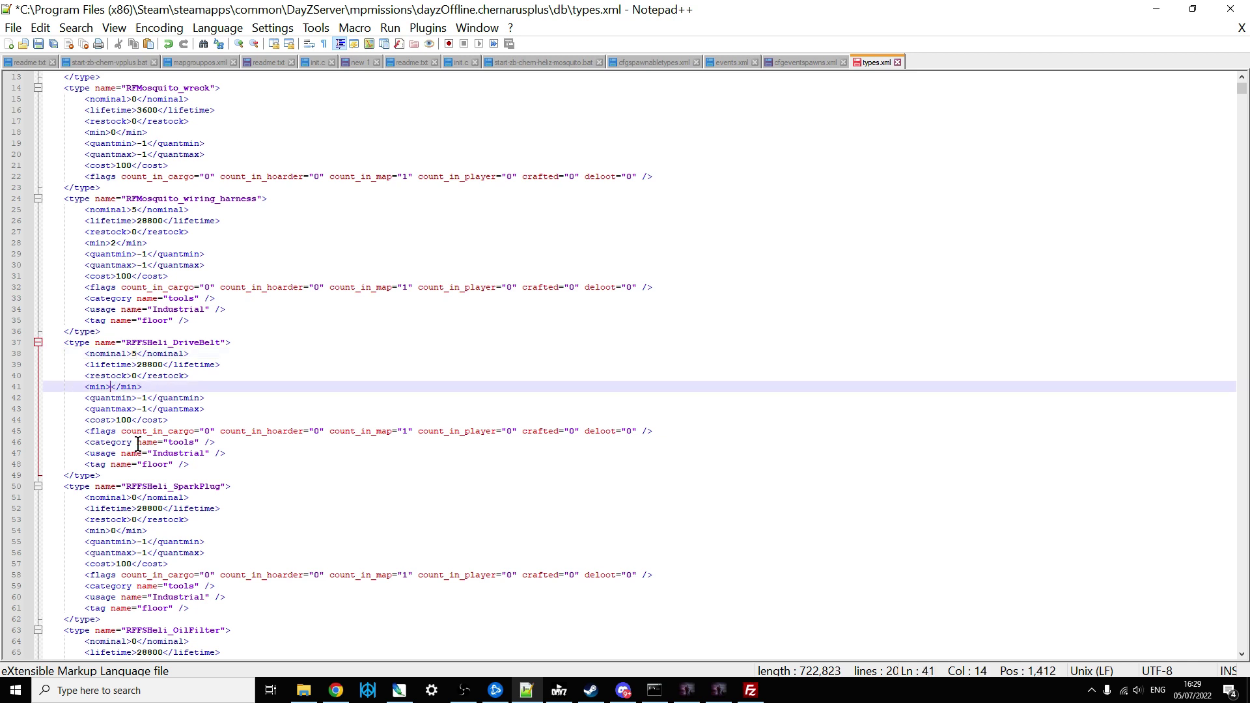
type("2")
left_click(296, 473)
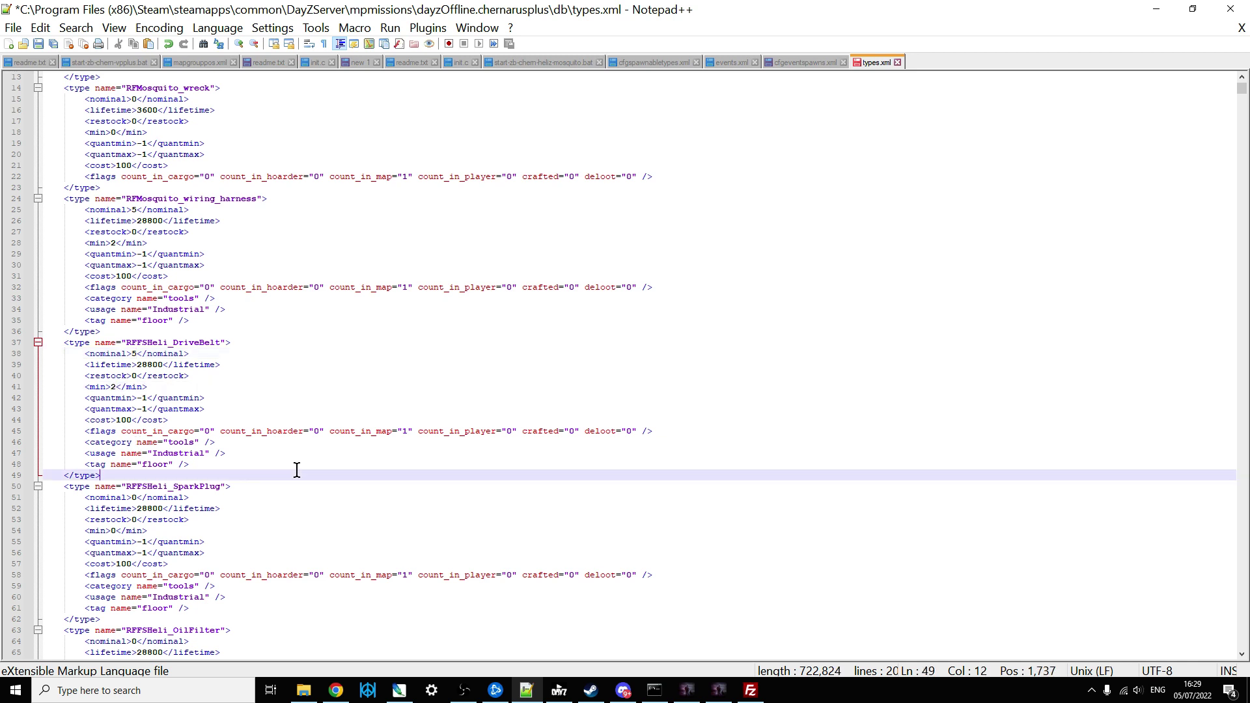
- Review the remaining helicopter part entries in types.xml, including the replacement parts, and save the file
scroll(296, 469, "down", 3)
scroll(221, 405, "down", 4)
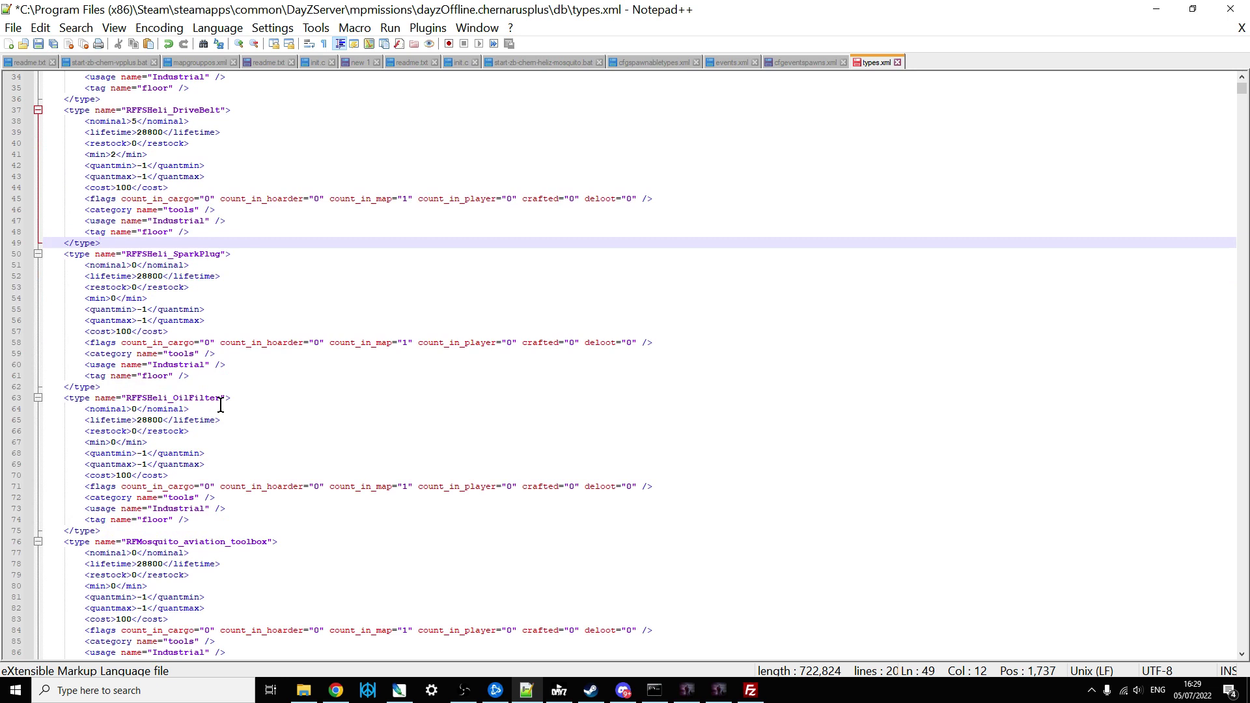
scroll(220, 405, "down", 8)
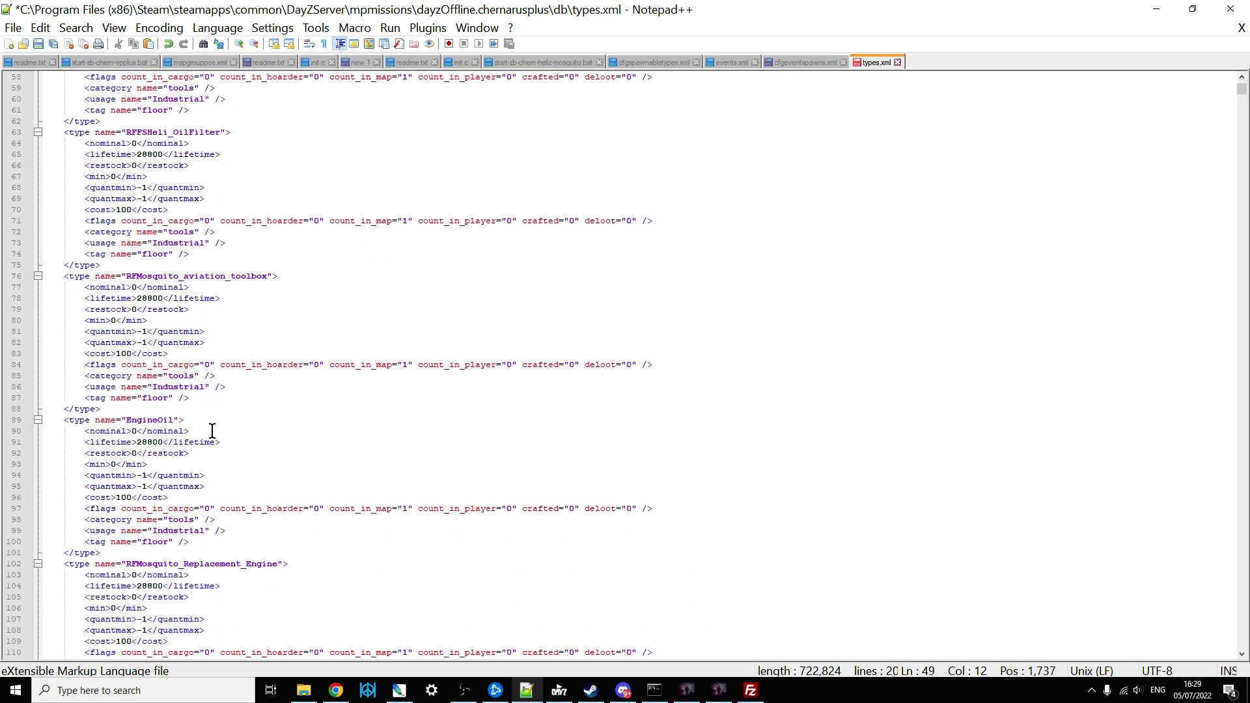
scroll(212, 431, "down", 5)
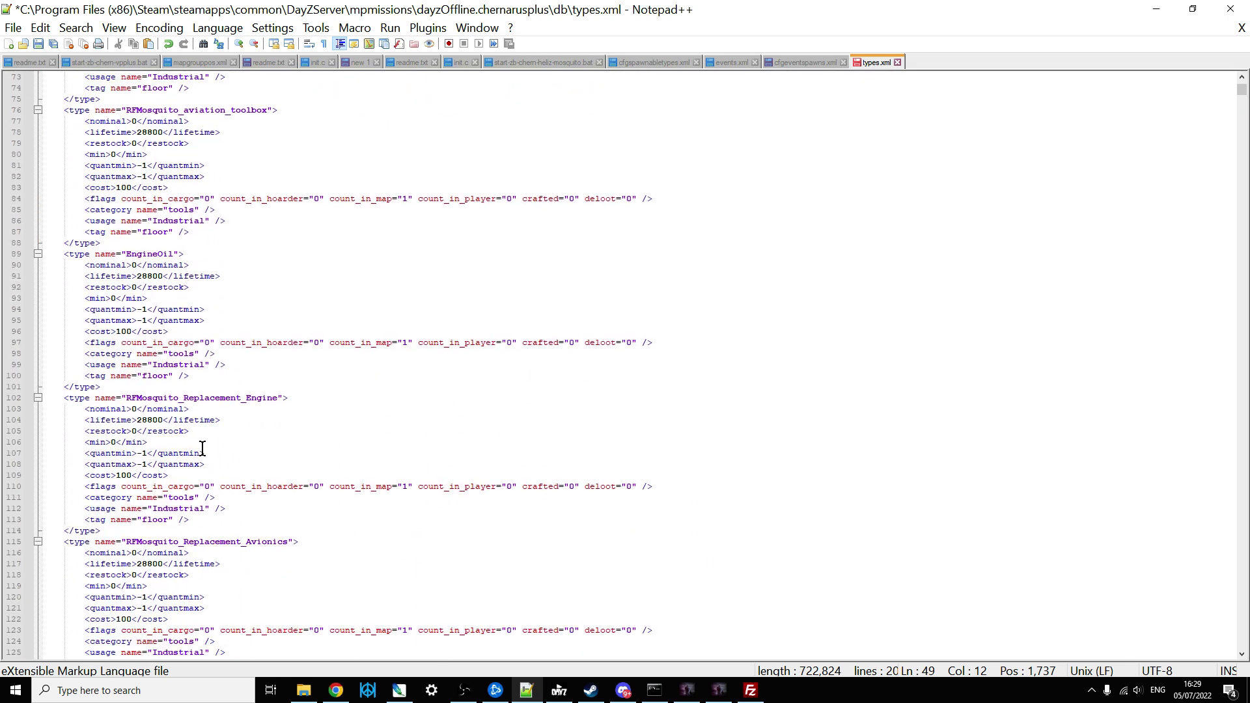
scroll(206, 466, "down", 1)
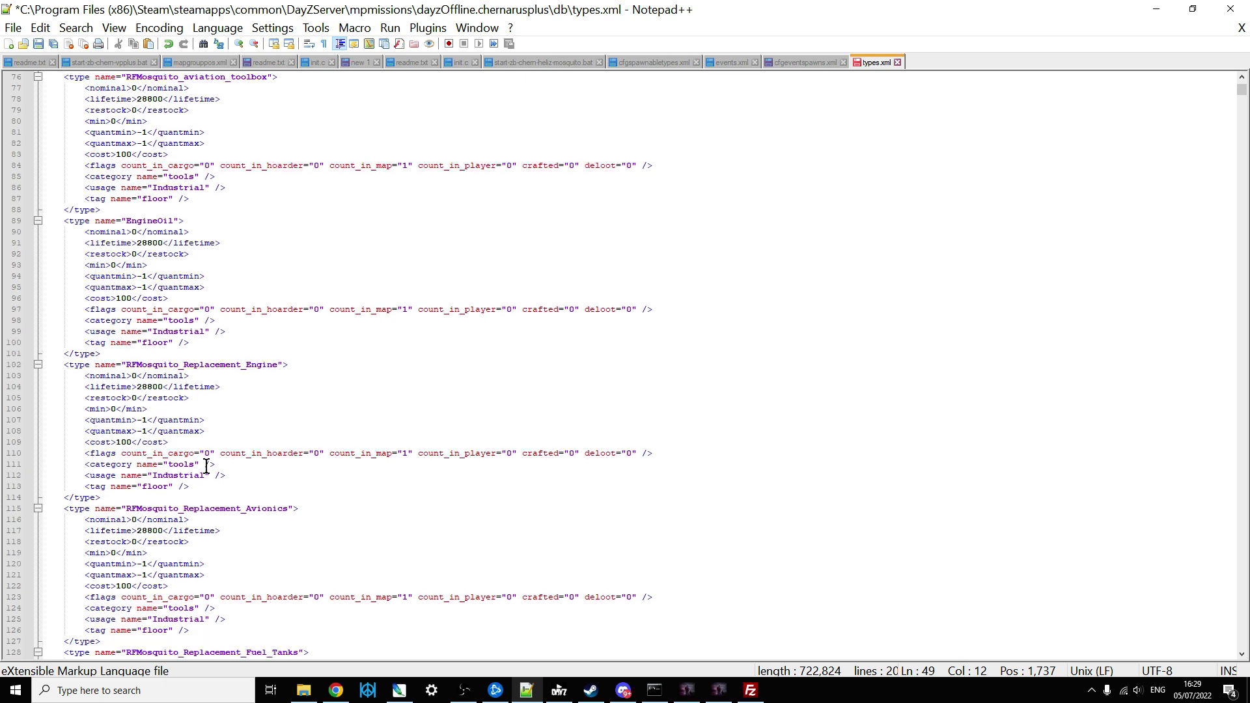
scroll(140, 377, "down", 1)
scroll(173, 474, "up", 18)
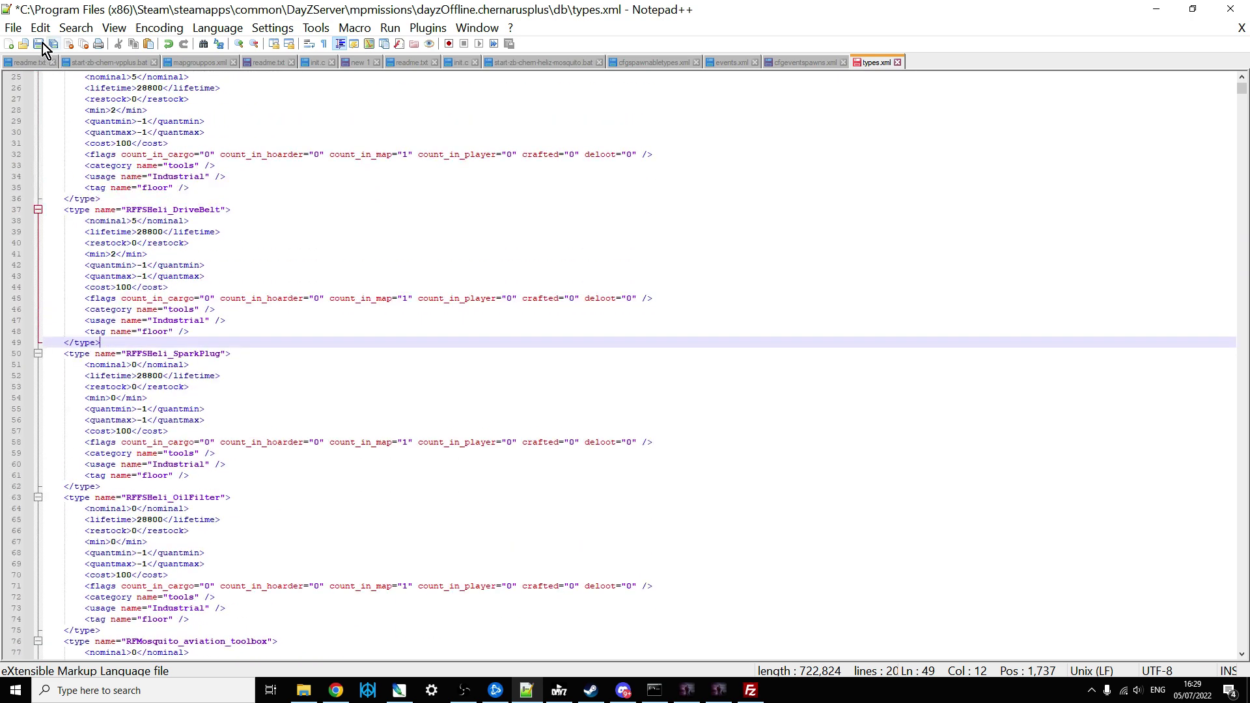
scroll(727, 329, "up", 4)
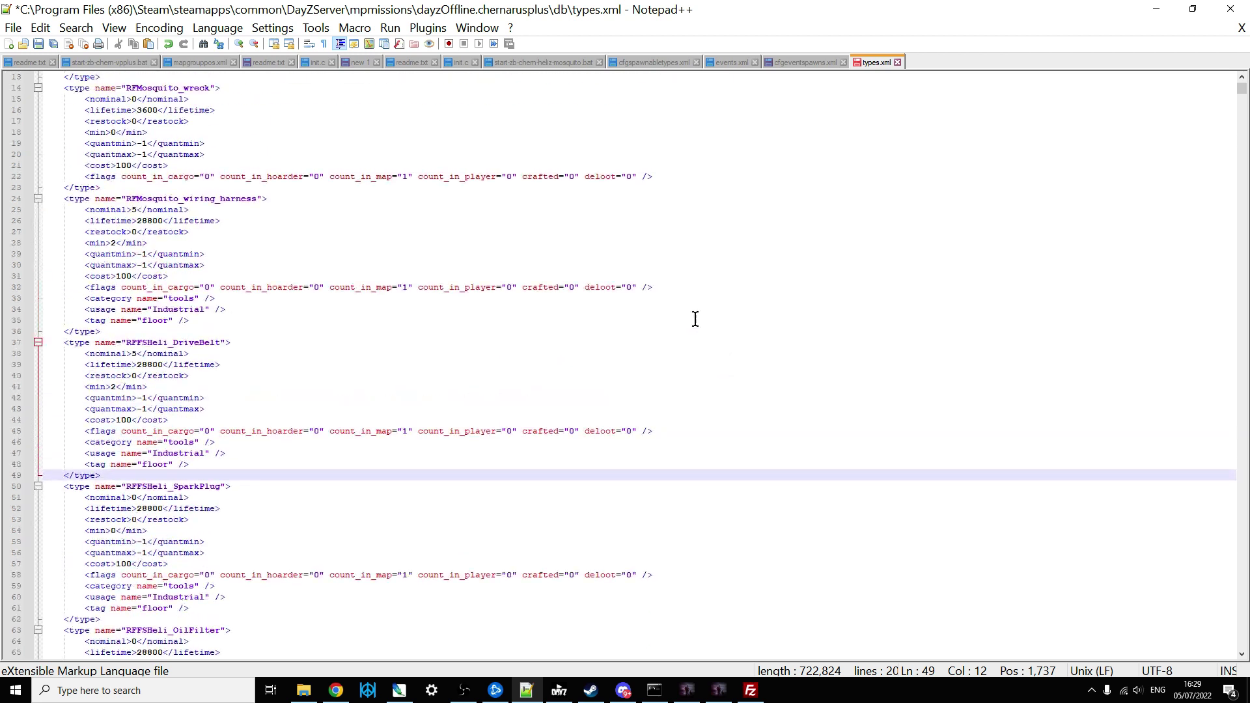
left_click(38, 43)
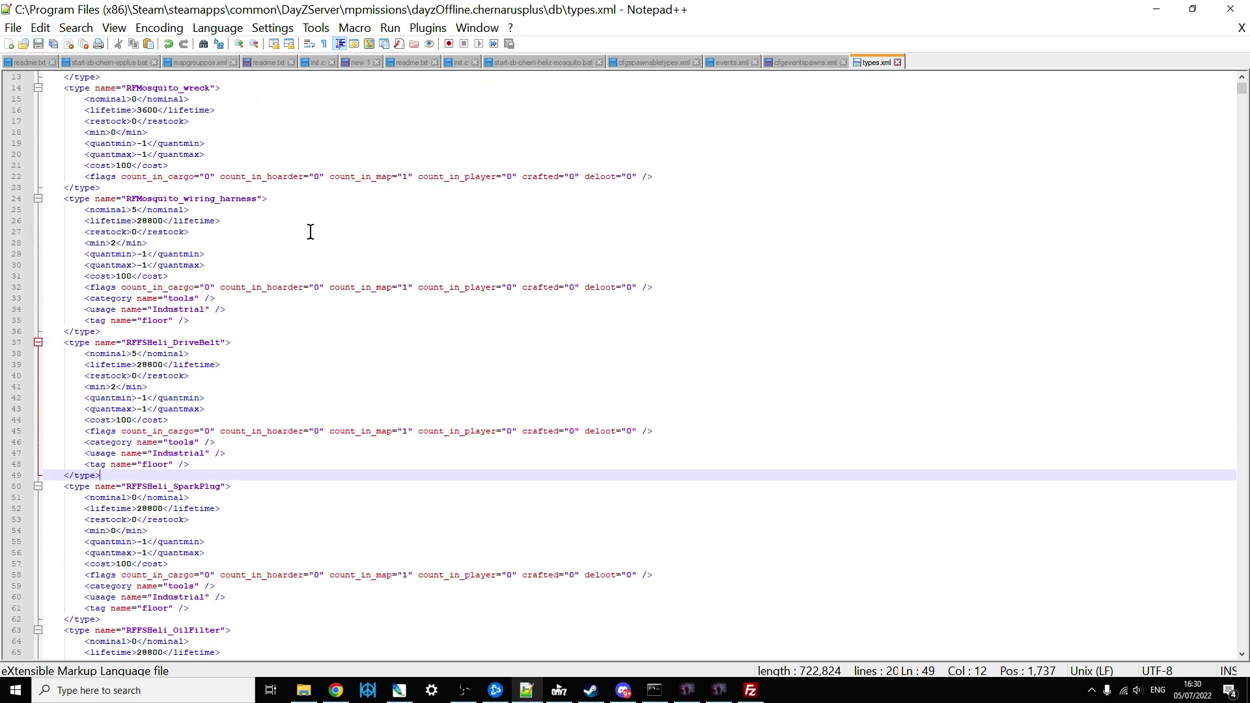
- From the DayZServer folder in File Explorer, open the start-zb-chern-heliz-mosquito batch file for editing in Notepad++
left_click(304, 692)
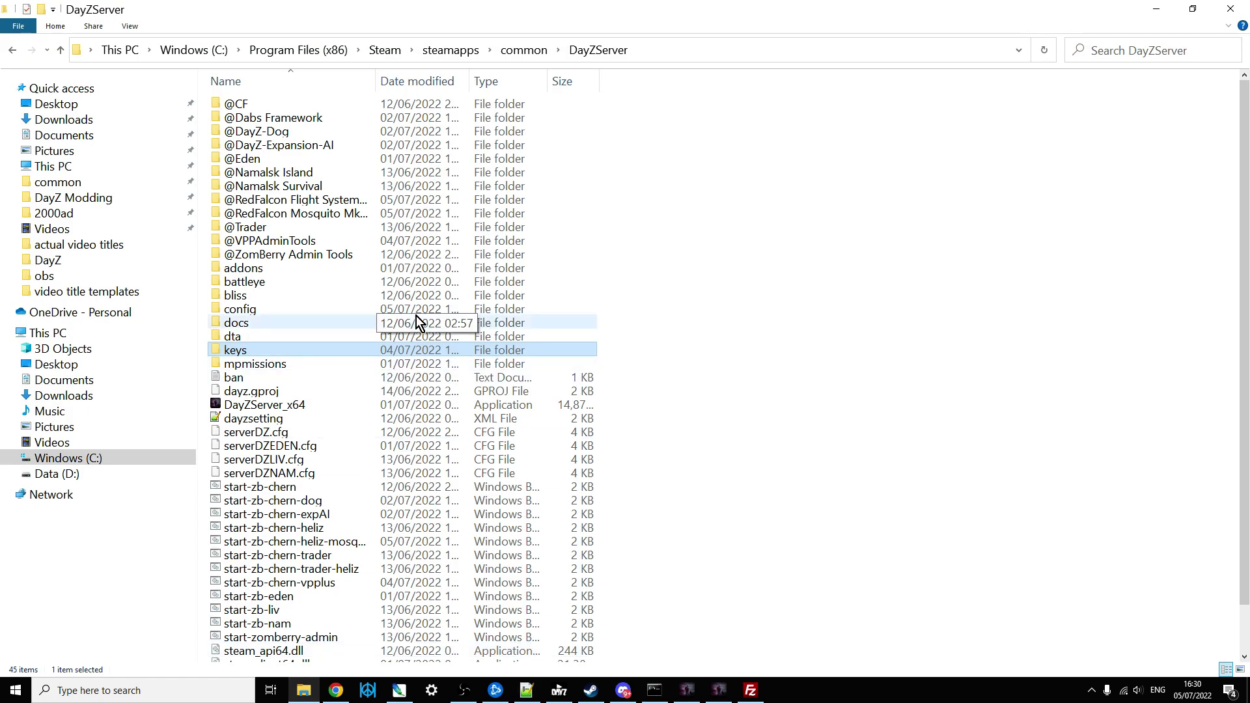
scroll(412, 326, "down", 1)
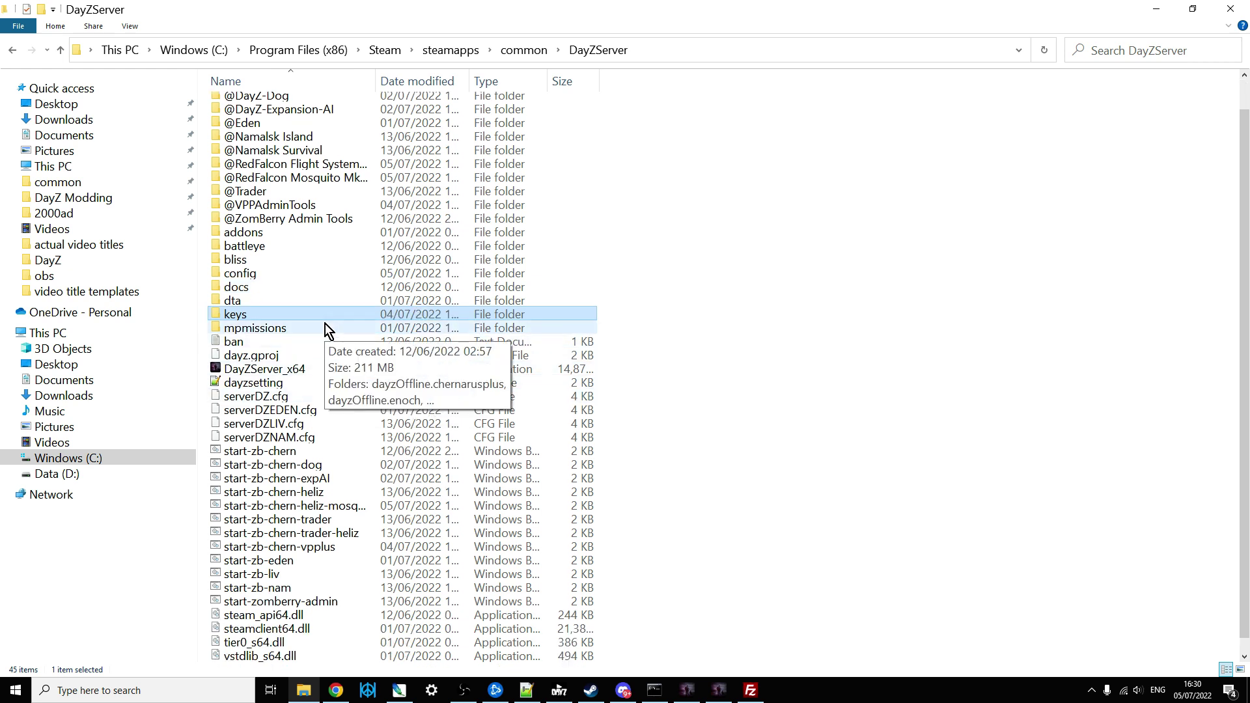
left_click(297, 508)
right_click(297, 512)
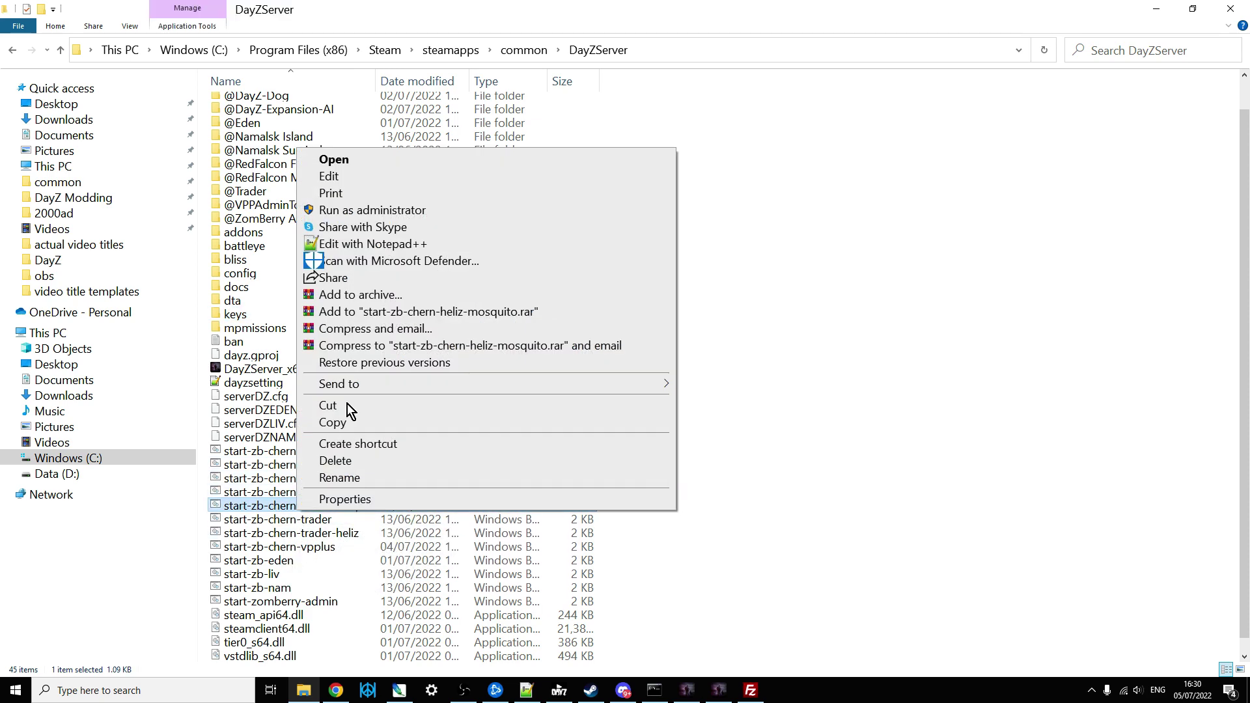
left_click(367, 246)
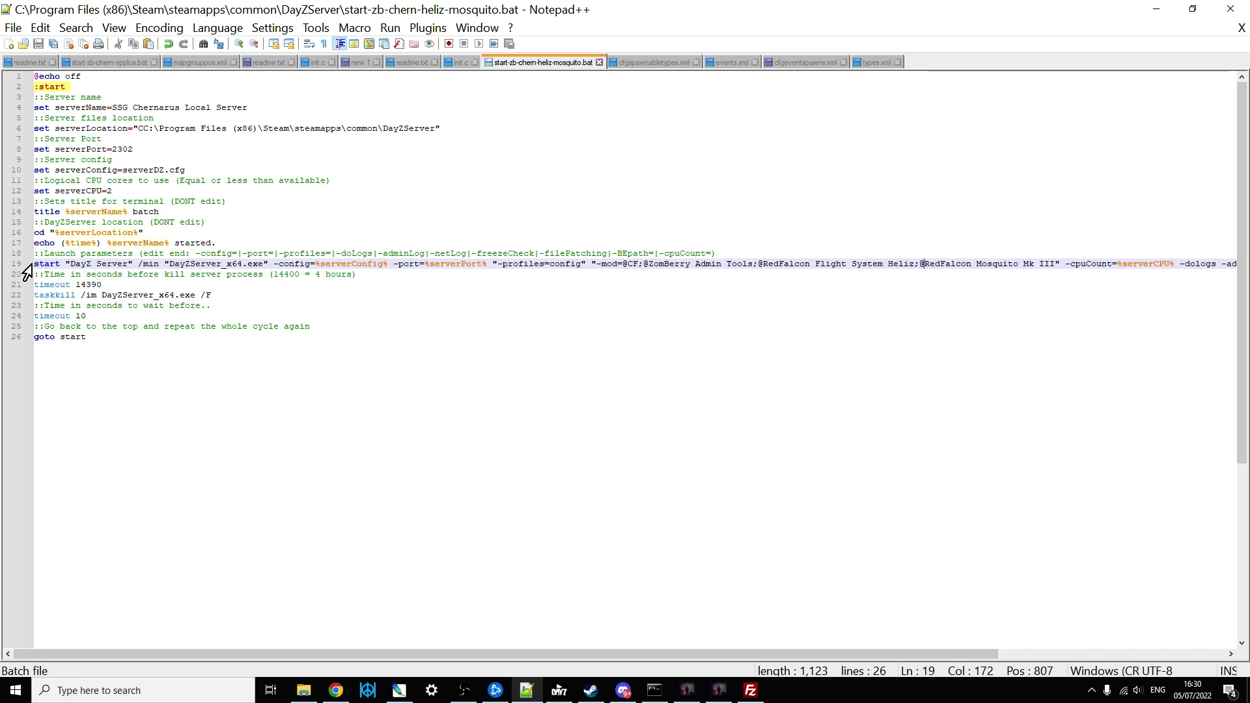
left_click_drag(34, 263, 150, 274)
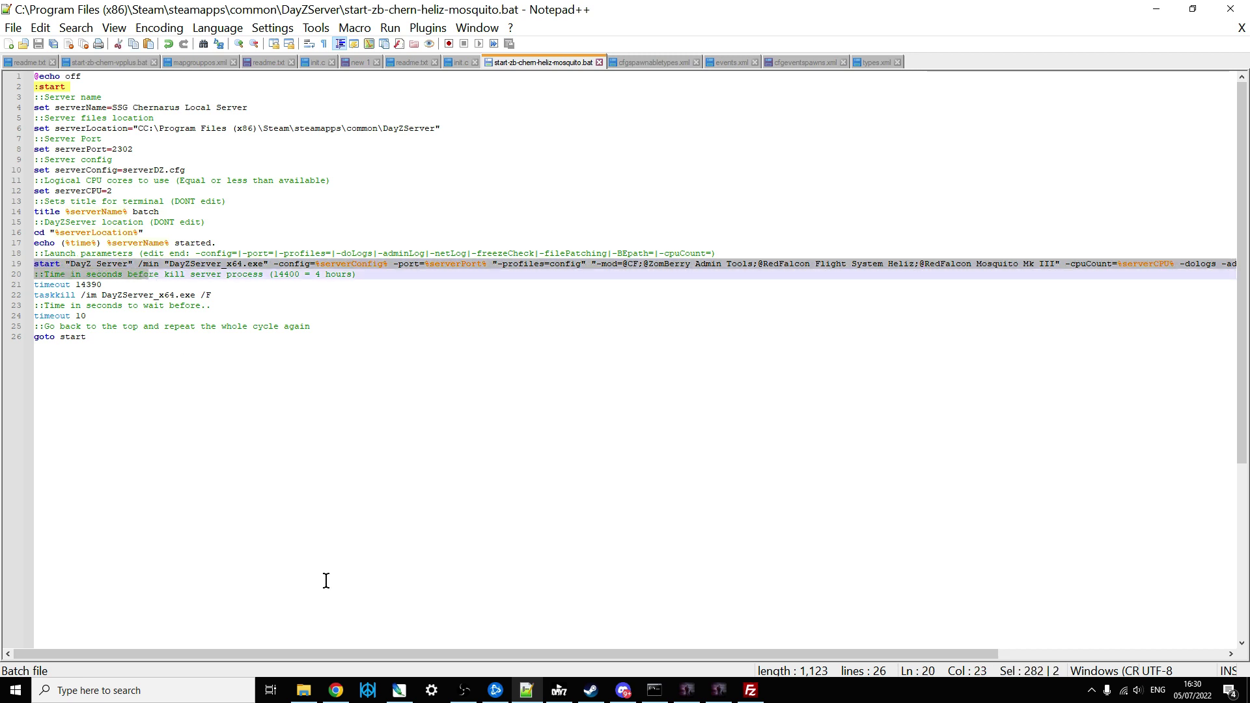
left_click_drag(361, 653, 505, 655)
left_click(761, 297)
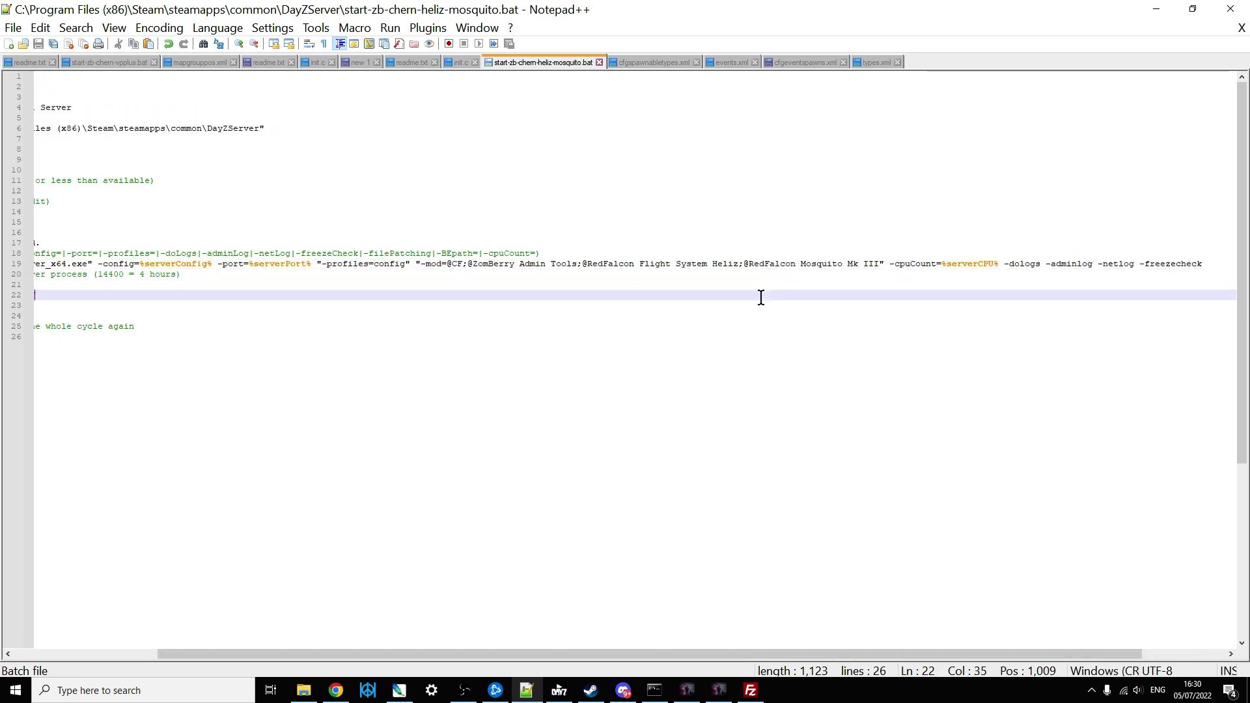
left_click_drag(879, 264, 533, 266)
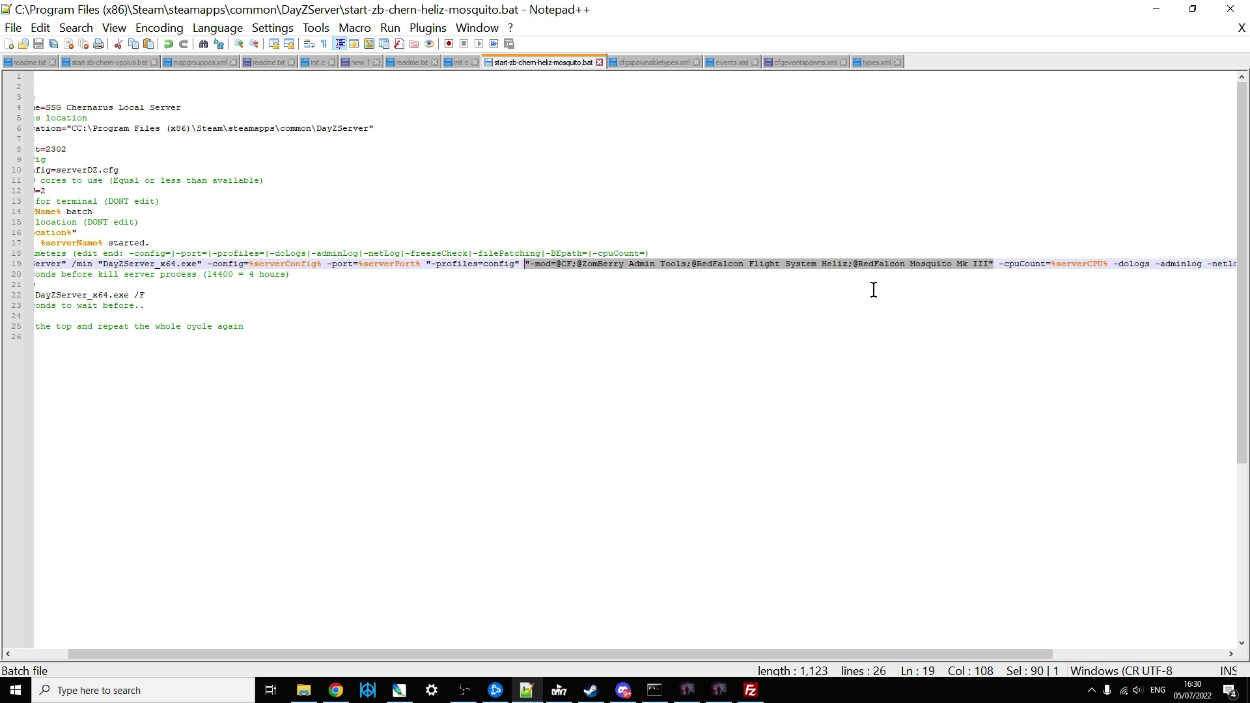
left_click(994, 264)
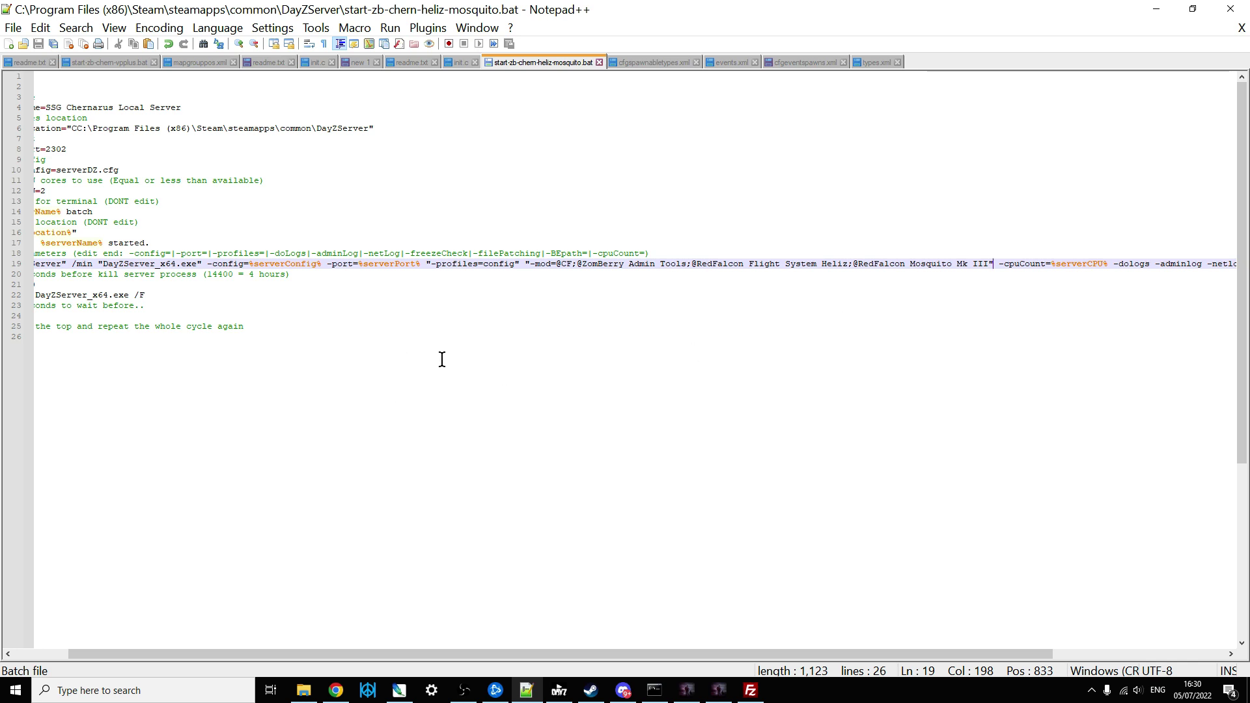
left_click(751, 692)
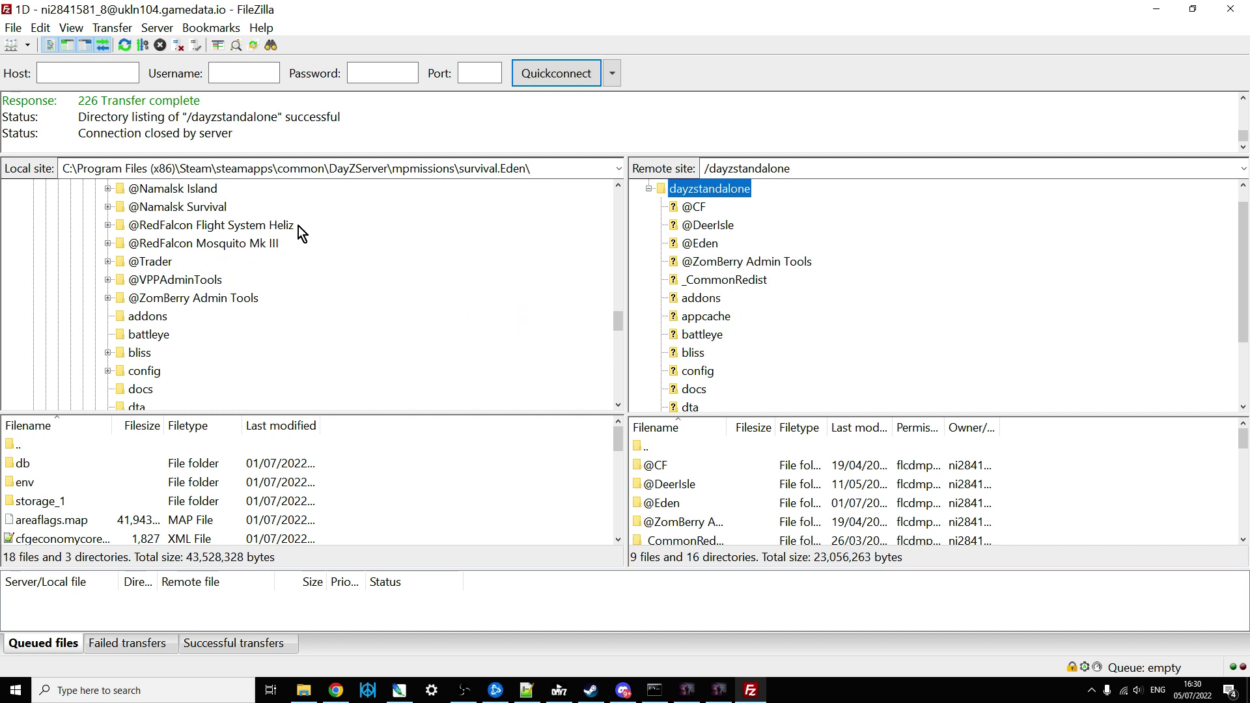
left_click(225, 246)
right_click(226, 244)
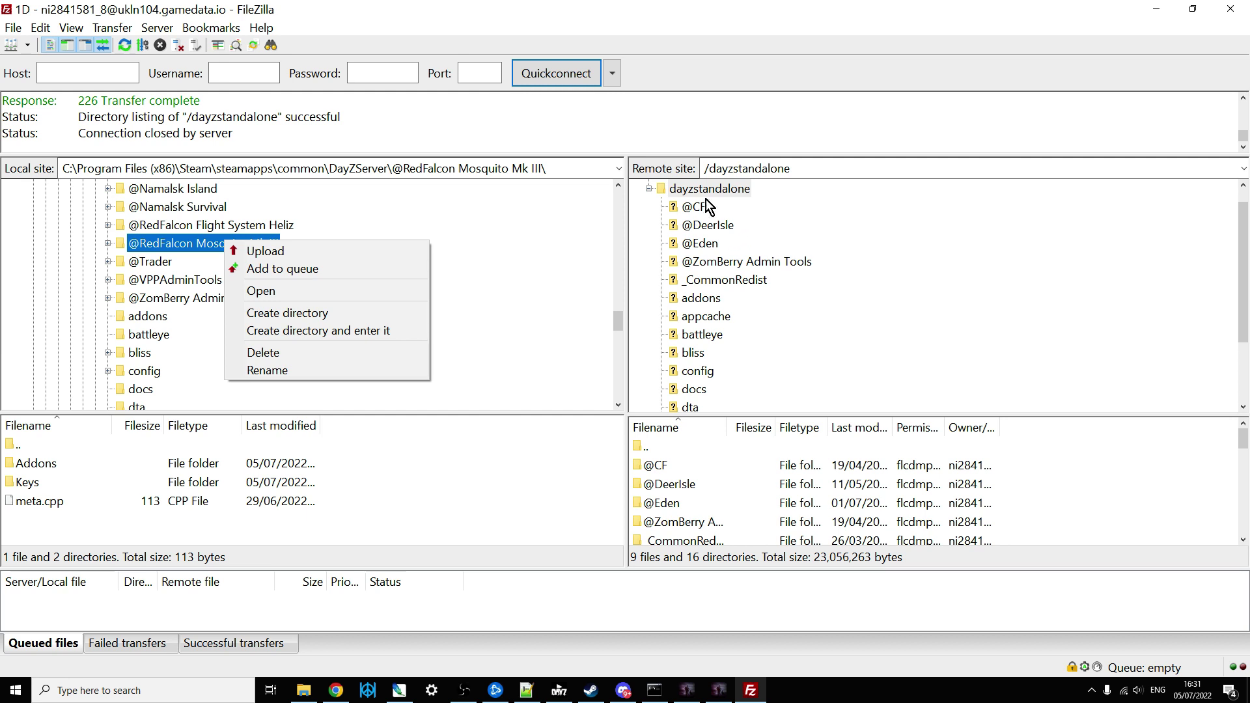
left_click(687, 190)
left_click(687, 190)
scroll(327, 304, "down", 2)
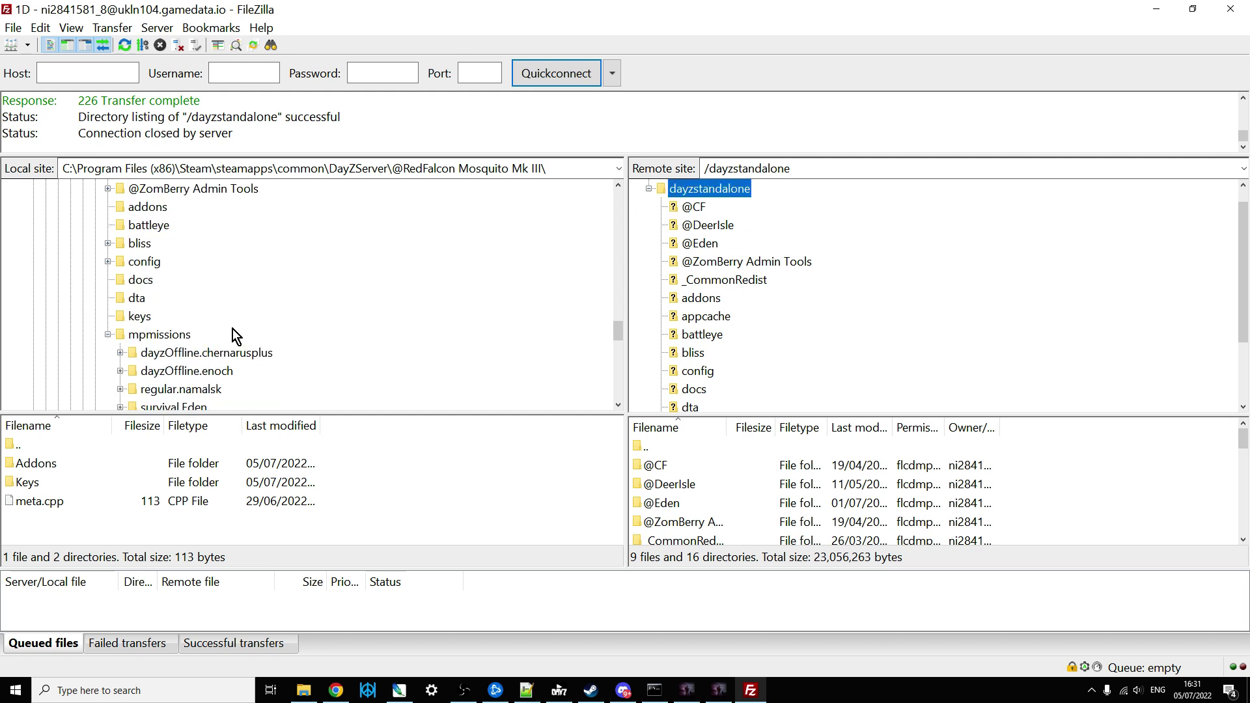
- Open the local DayZServer keys folder and the remote dayzstandalone/keys folder to compare their bikey files
left_click(141, 315)
scroll(747, 300, "down", 2)
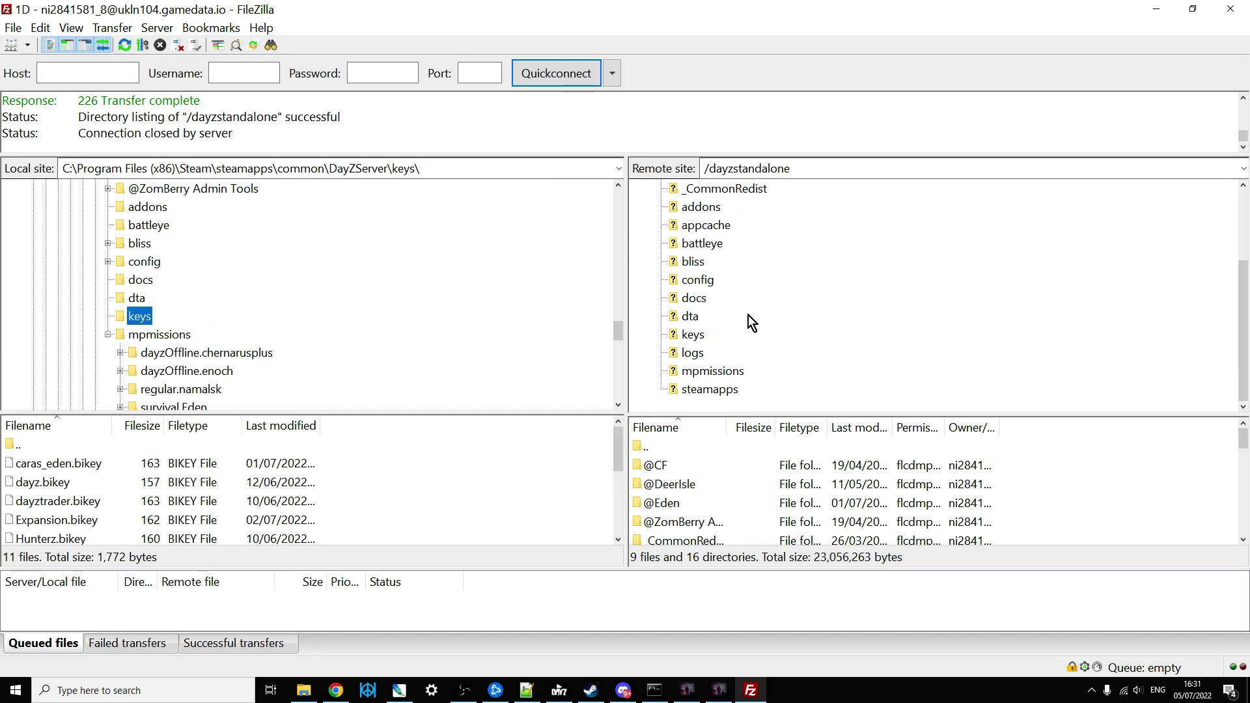
left_click(691, 335)
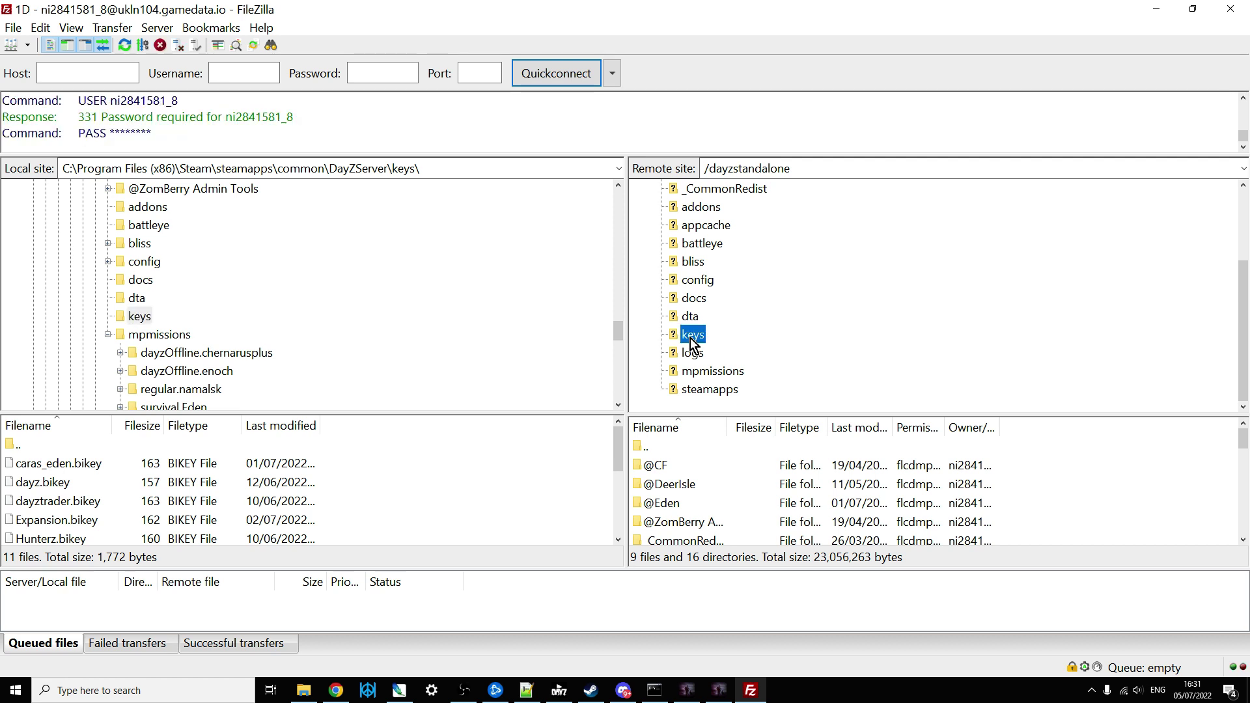
scroll(162, 482, "down", 1)
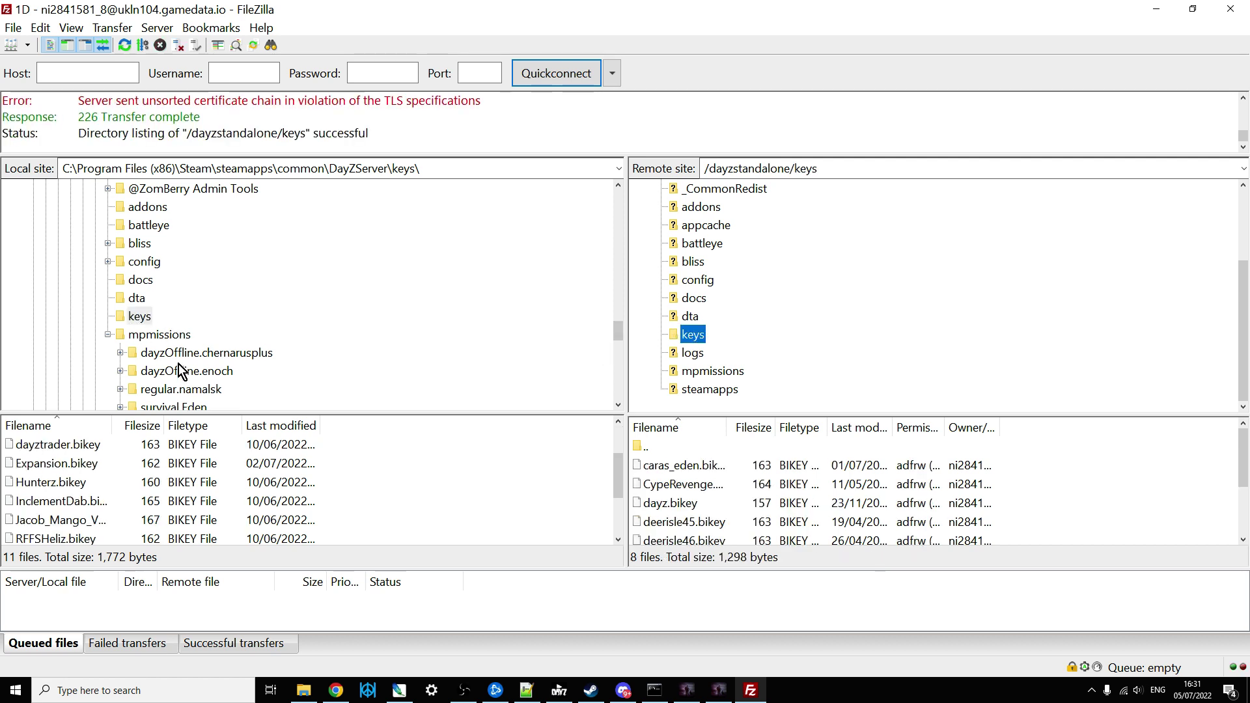
scroll(149, 319, "up", 2)
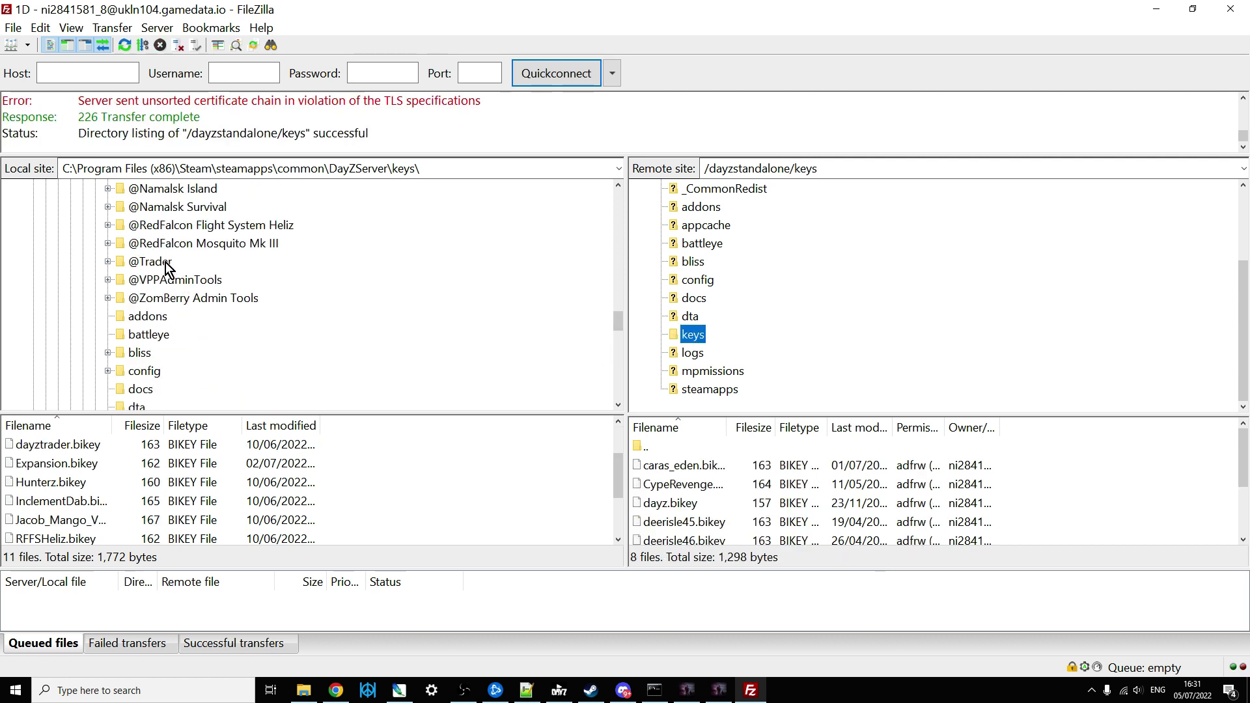
left_click(109, 245)
left_click(146, 282)
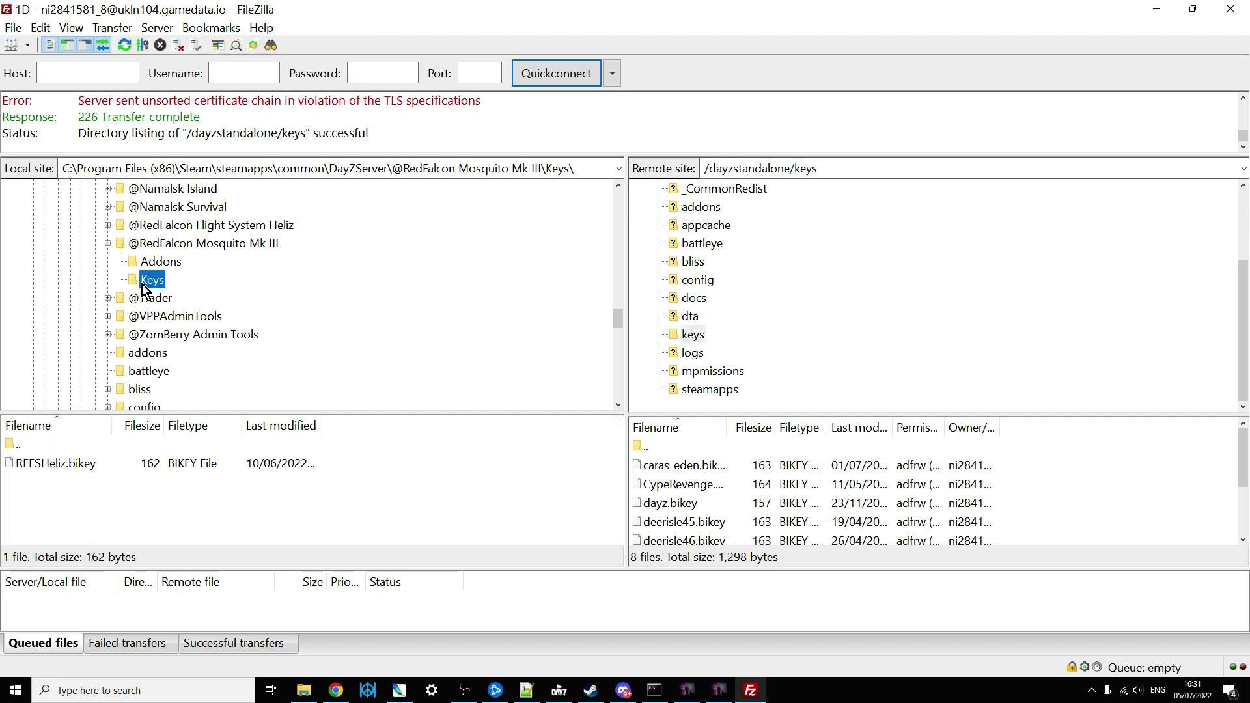
left_click(93, 466)
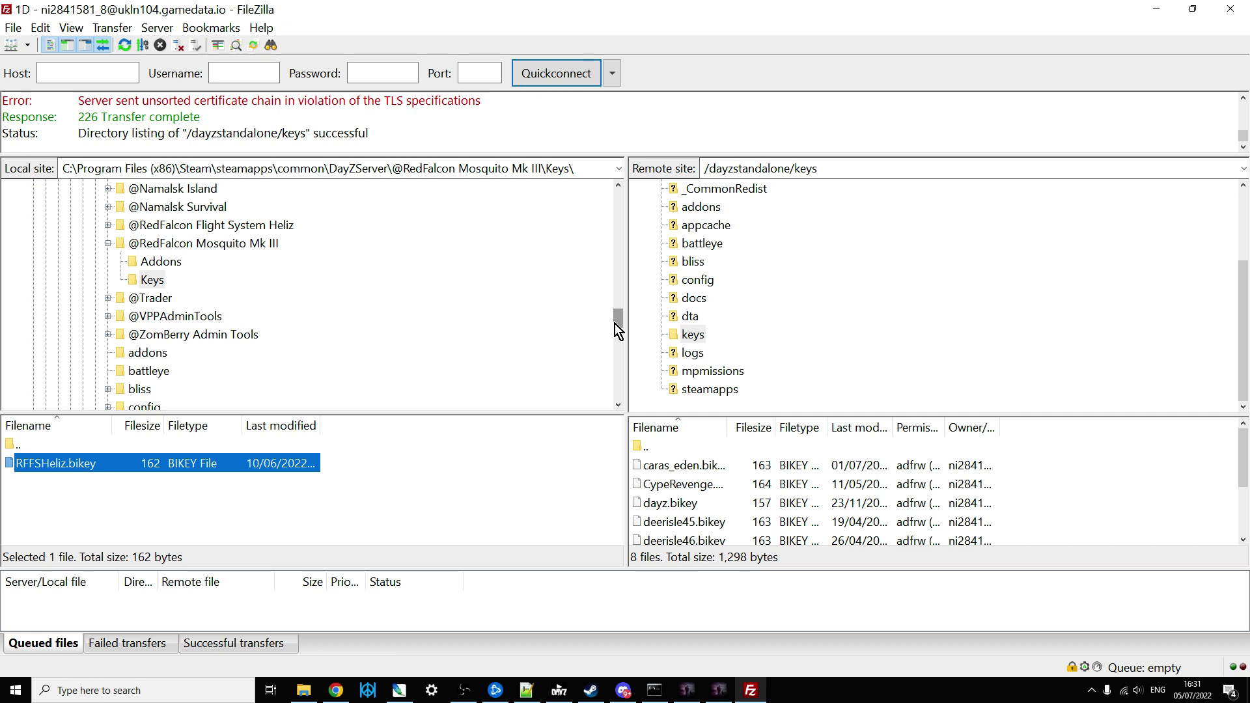
- Switch to the Nitrado web interface in Chrome and browse the server files to dayzstandalone/mpmissions
left_click(337, 690)
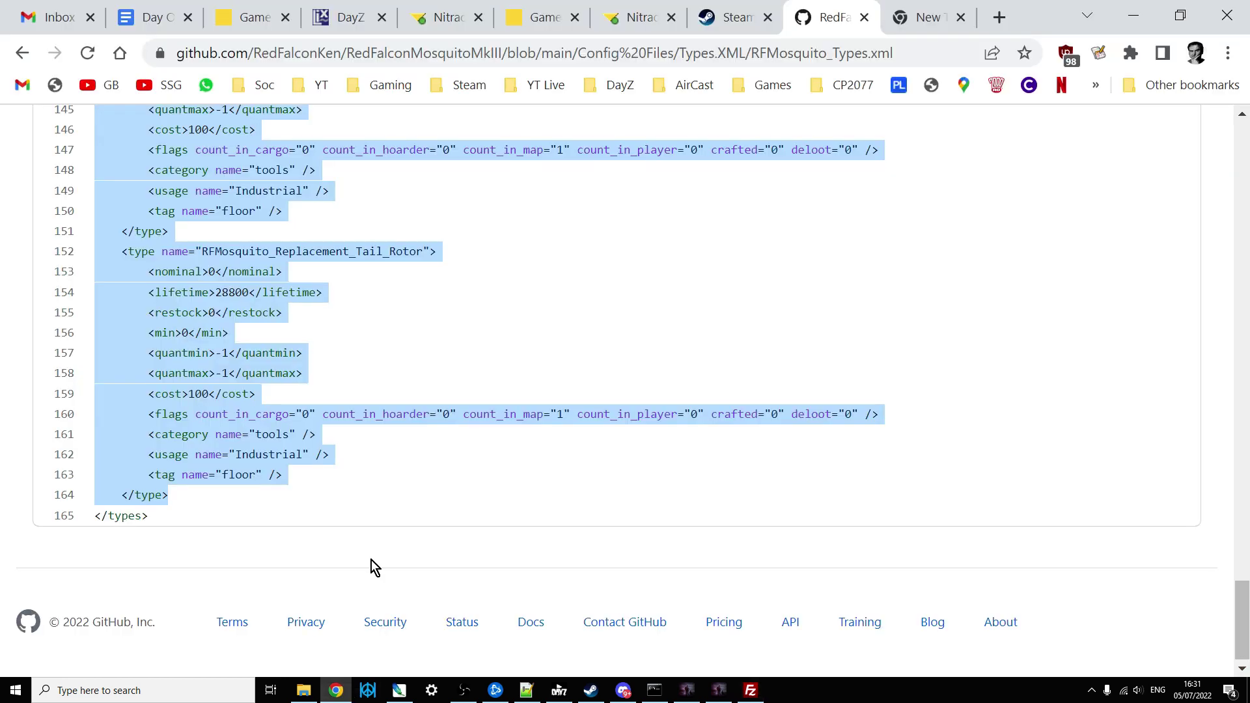
left_click(636, 19)
scroll(636, 383, "down", 5)
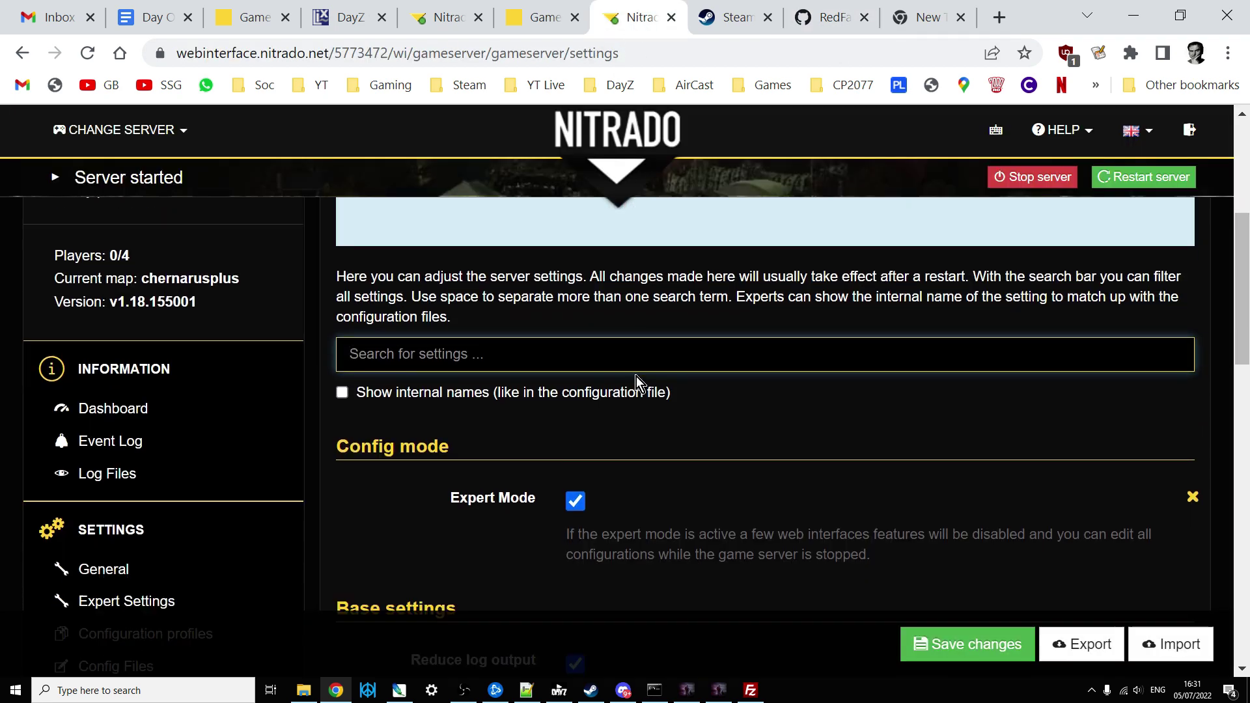
left_click(141, 503)
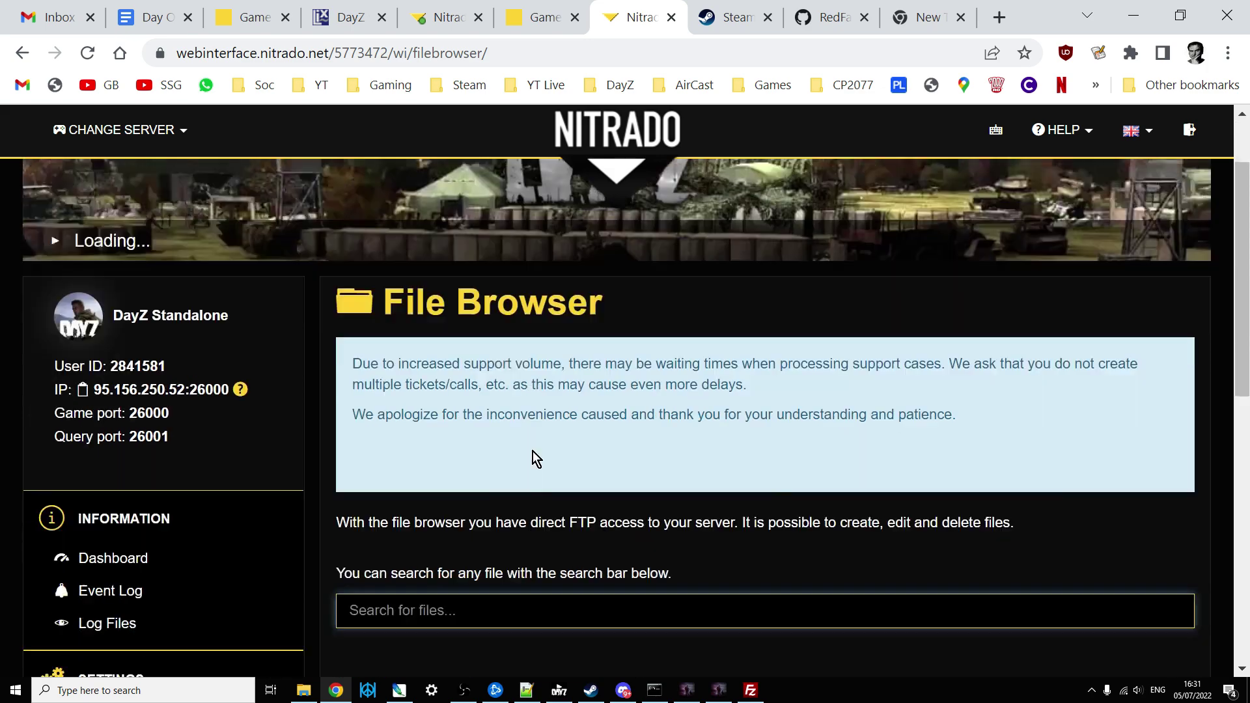
scroll(538, 456, "down", 5)
left_click(690, 358)
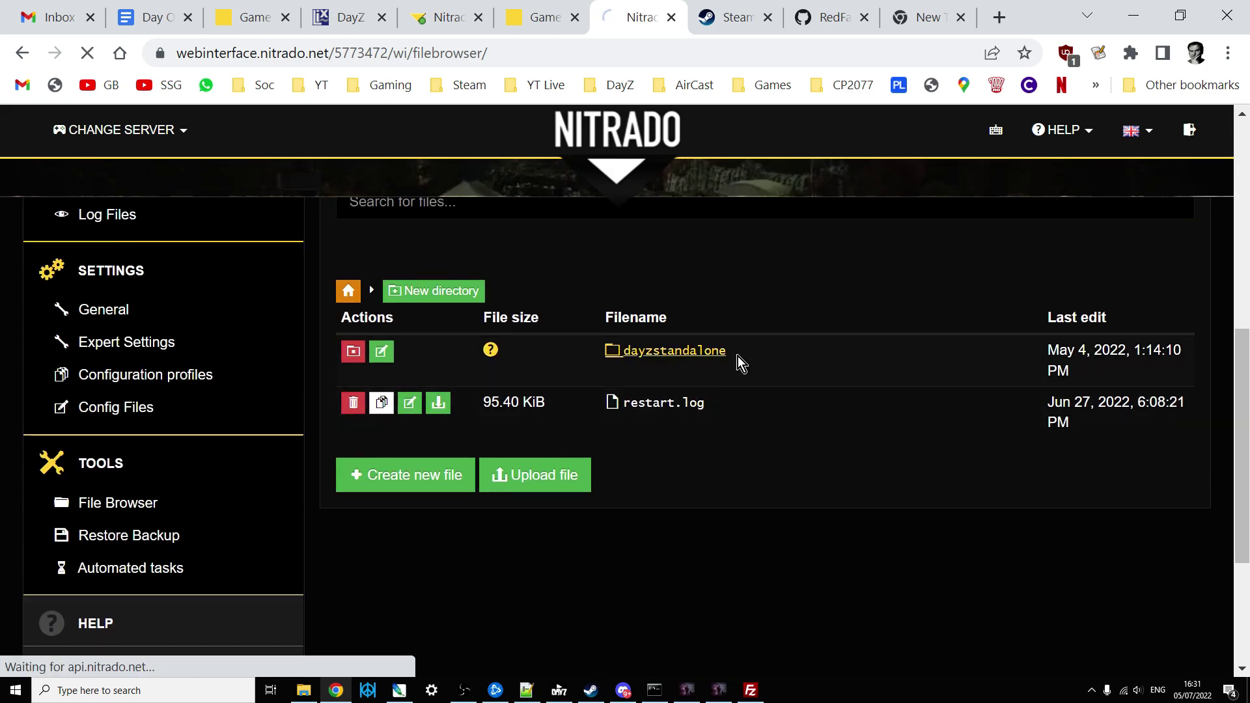
scroll(737, 356, "down", 7)
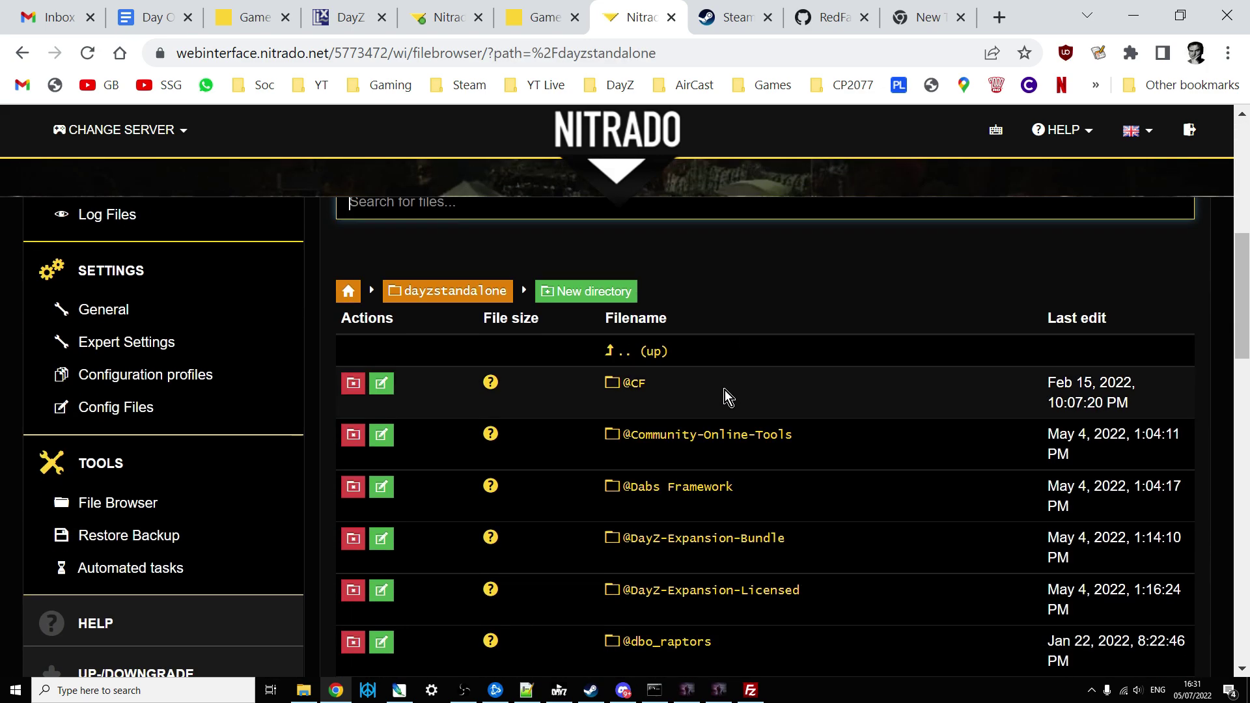
scroll(660, 405, "down", 5)
scroll(663, 408, "down", 10)
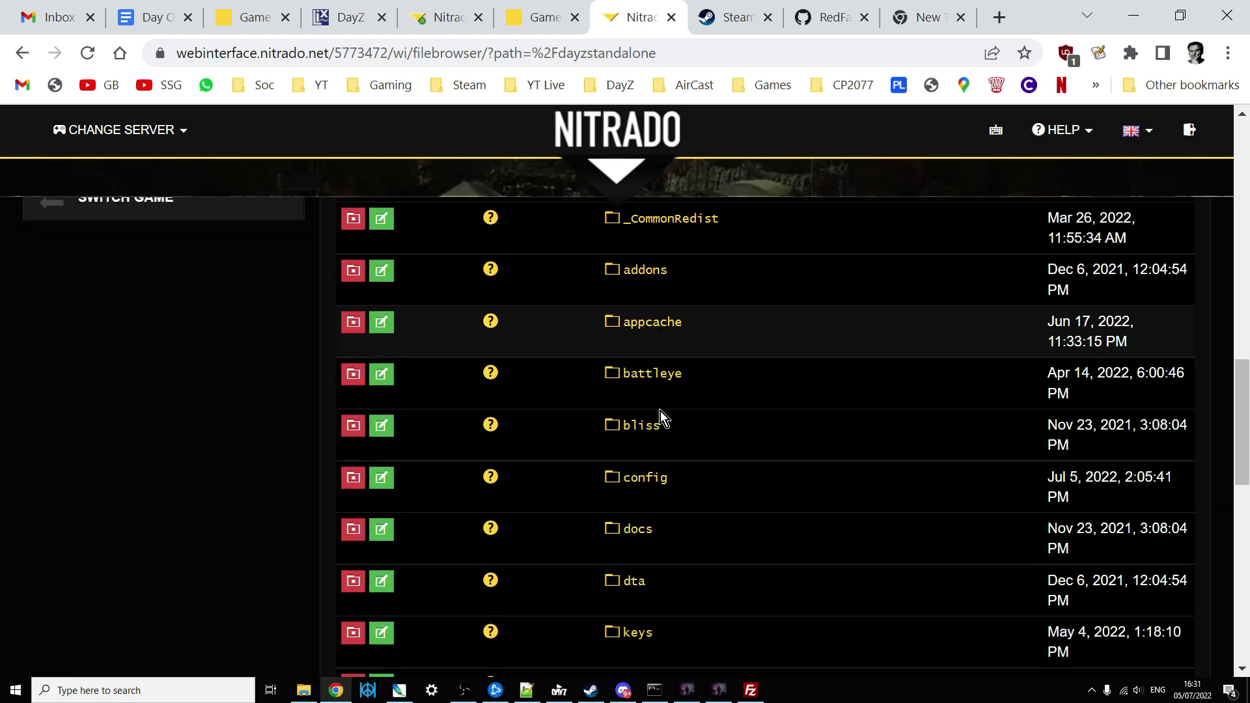
scroll(657, 408, "down", 1)
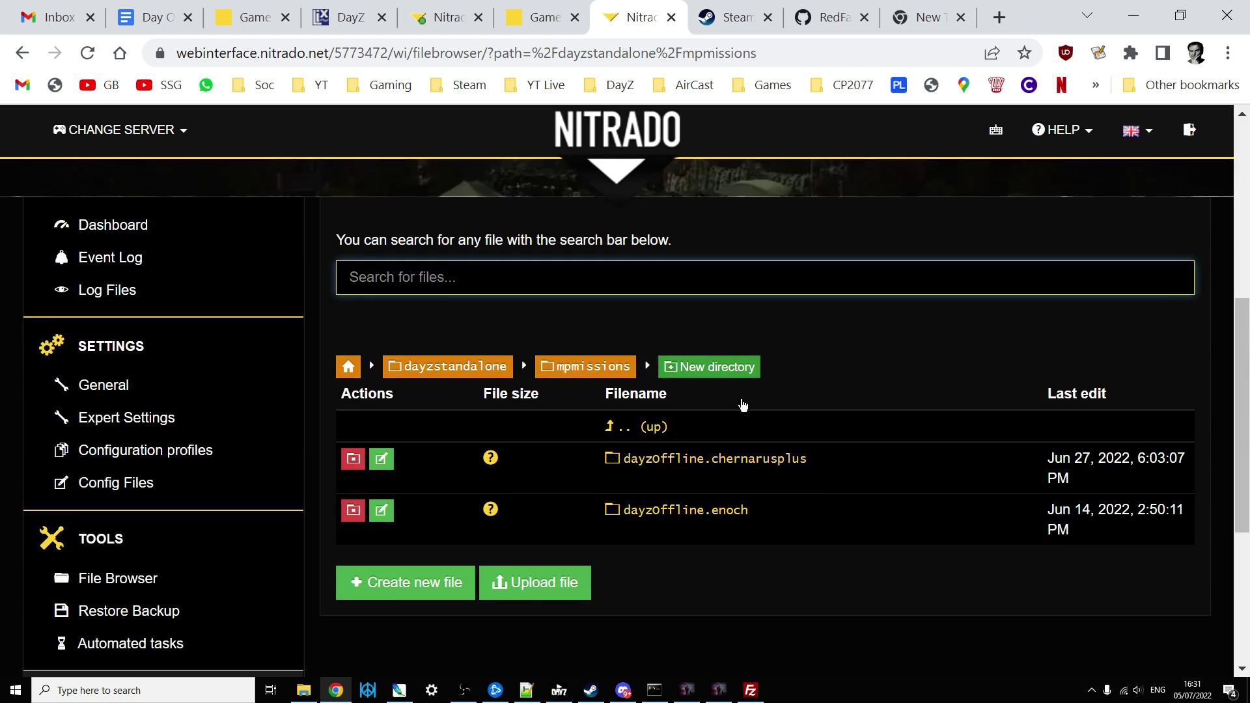
- Open cfgeventspawns.xml from the dayzOffline.chernarusplus mission folder in the Nitrado file editor
scroll(741, 400, "down", 3)
left_click(794, 284)
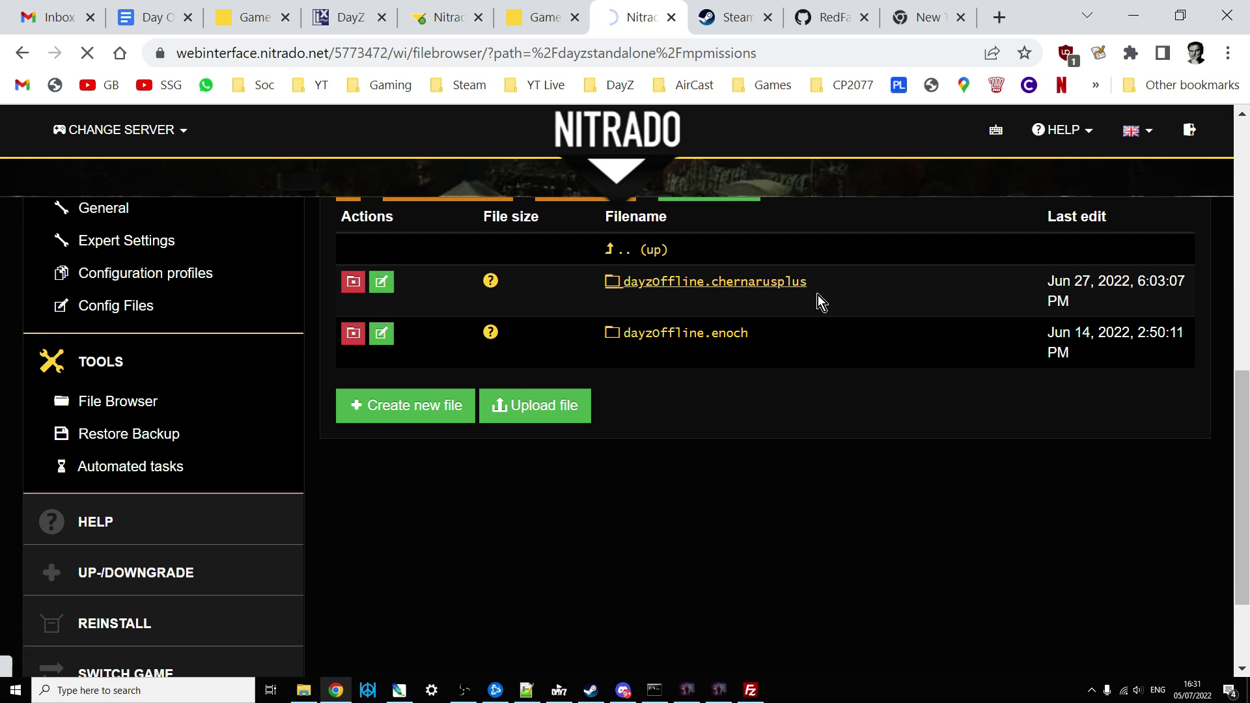
scroll(811, 318, "down", 5)
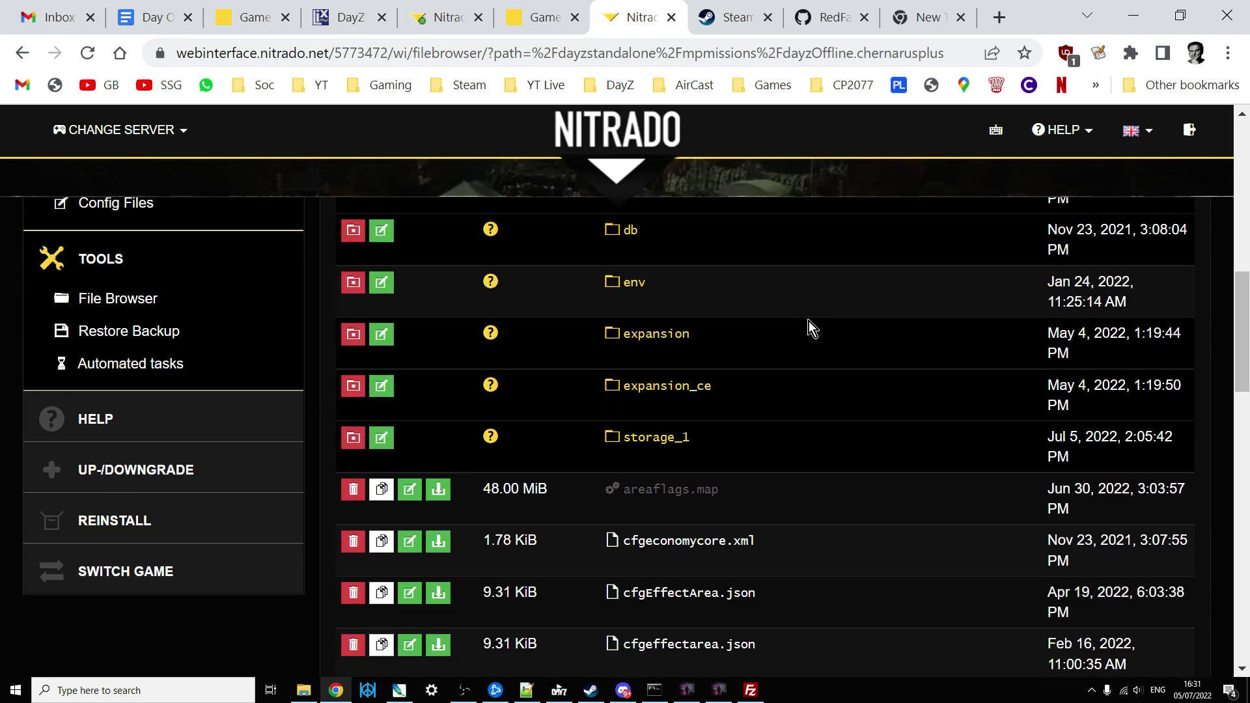
scroll(787, 400, "down", 2)
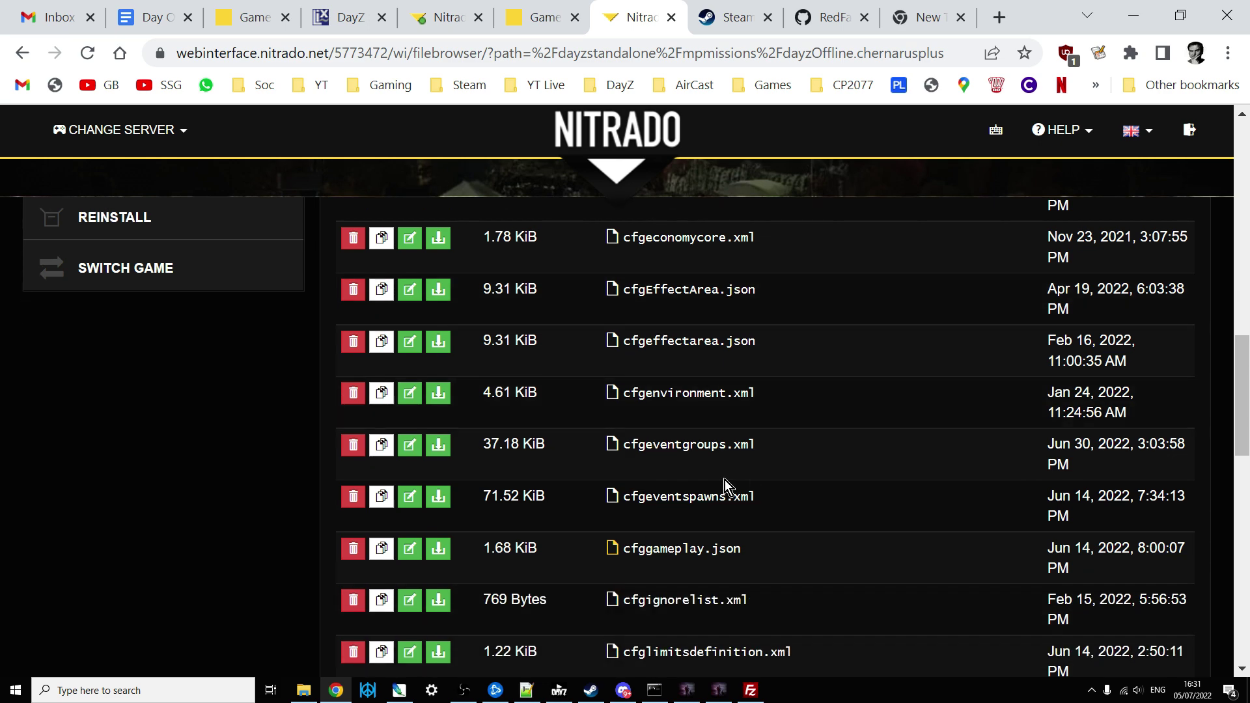
left_click(684, 496)
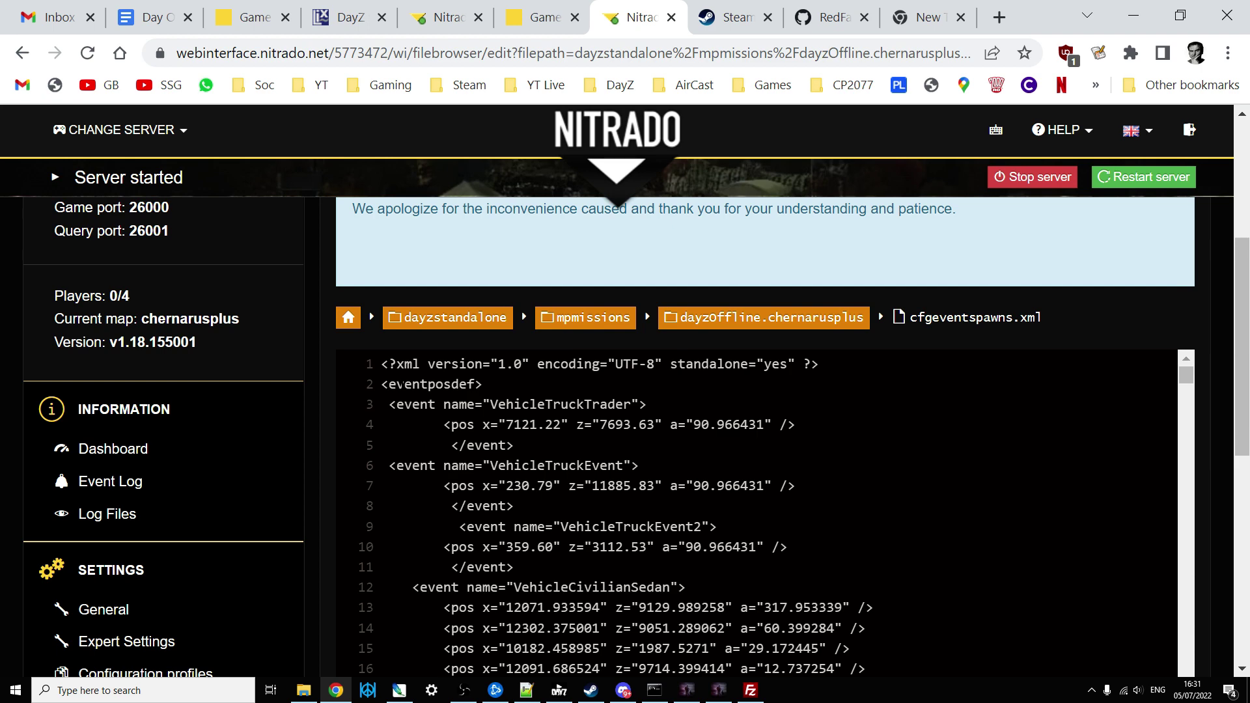
- Open the Nitrado server's general settings and locate the Additional mods setting
scroll(297, 449, "down", 2)
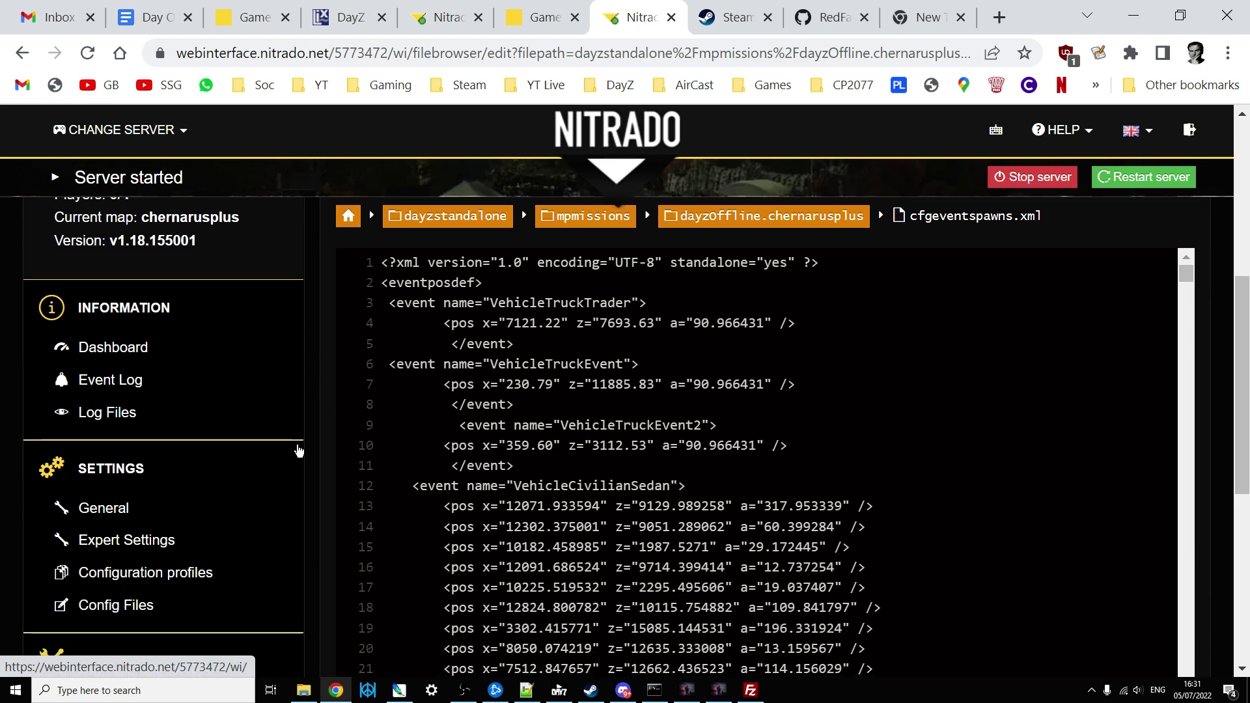
scroll(296, 449, "down", 1)
left_click(145, 405)
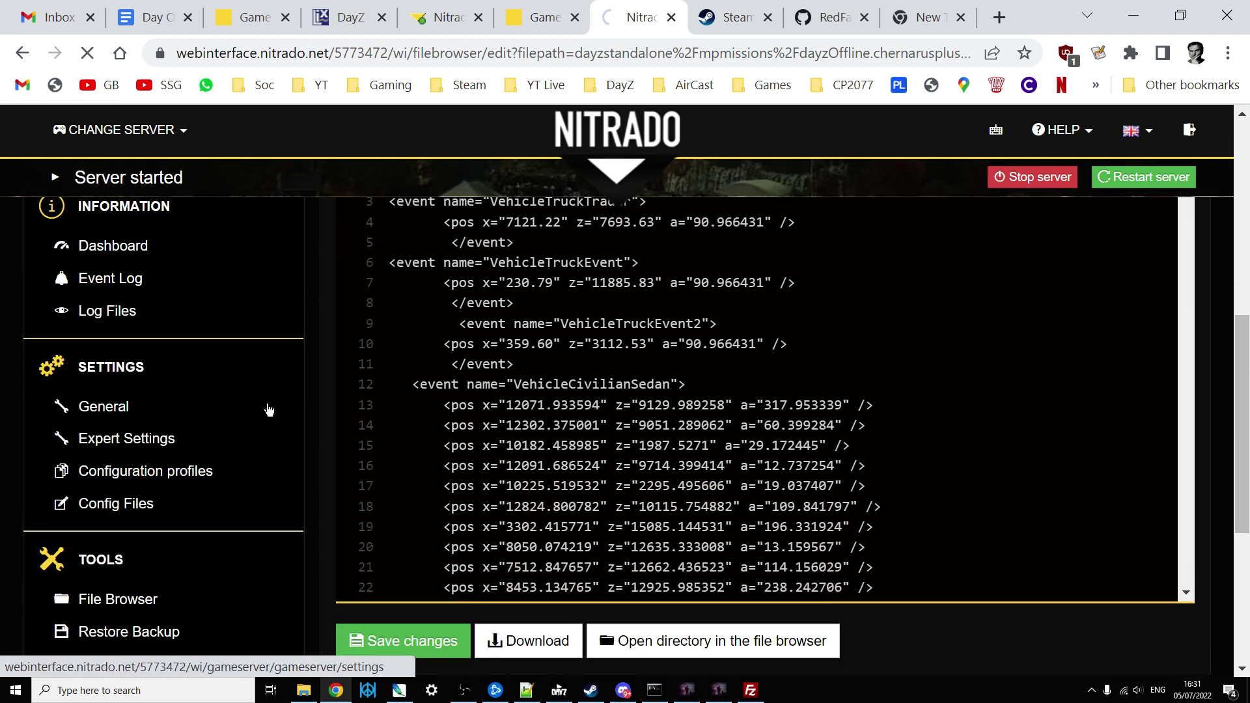
scroll(422, 402, "down", 10)
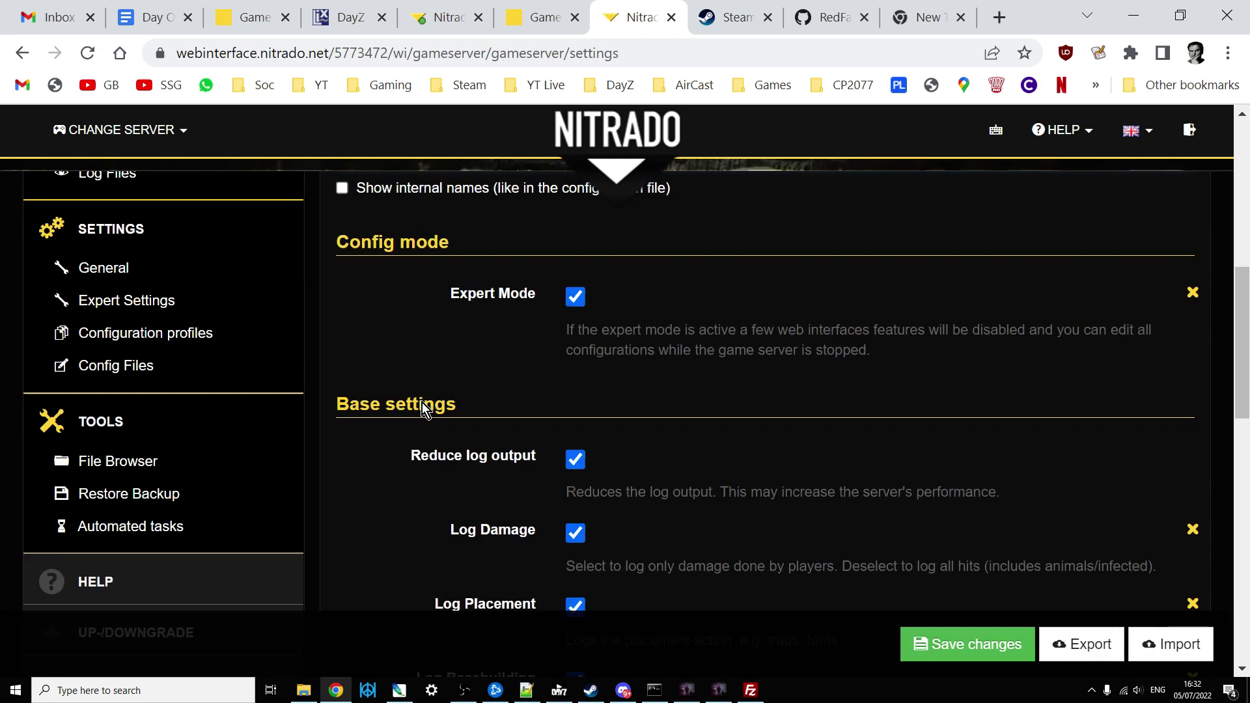
scroll(424, 403, "down", 7)
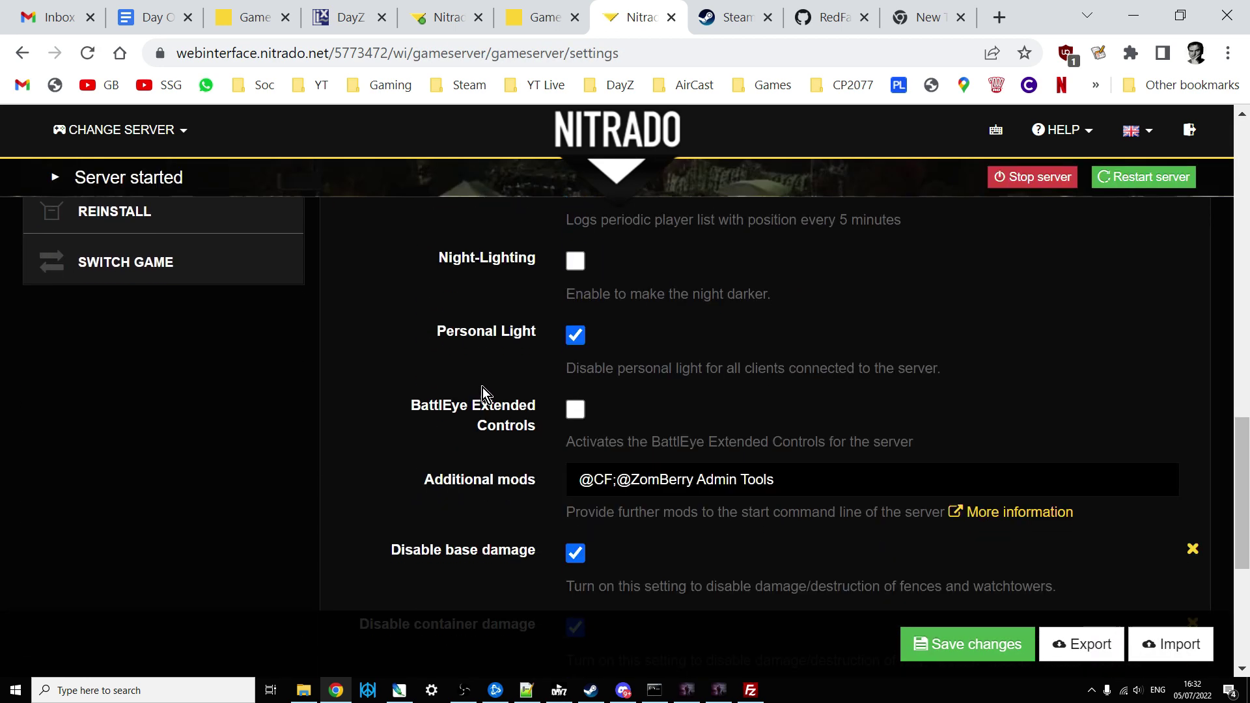
left_click(778, 394)
left_click(484, 415)
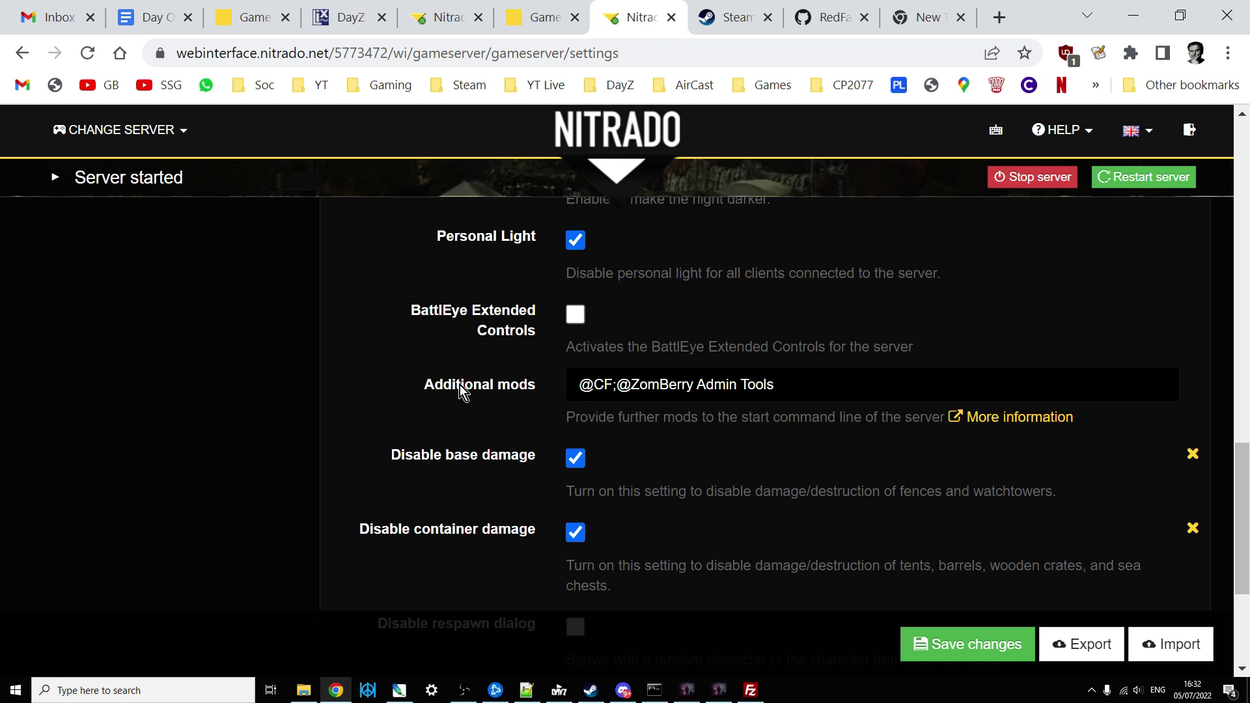
left_click(529, 692)
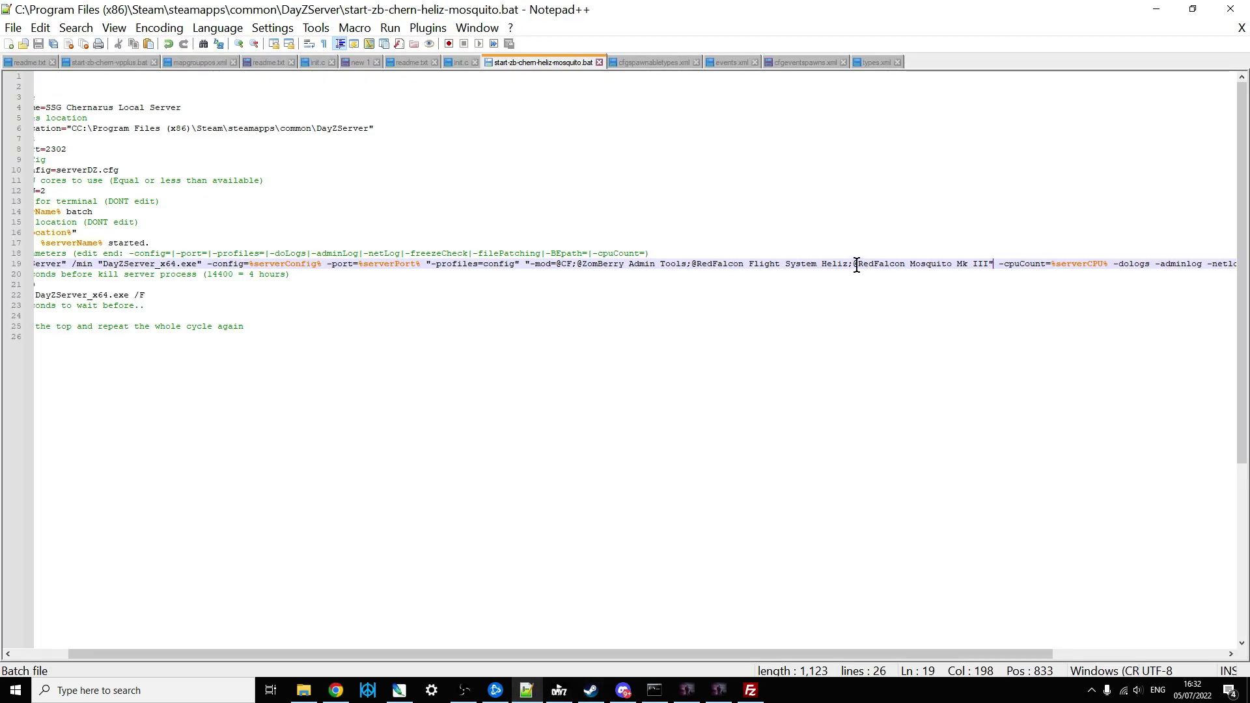
left_click_drag(849, 264, 989, 266)
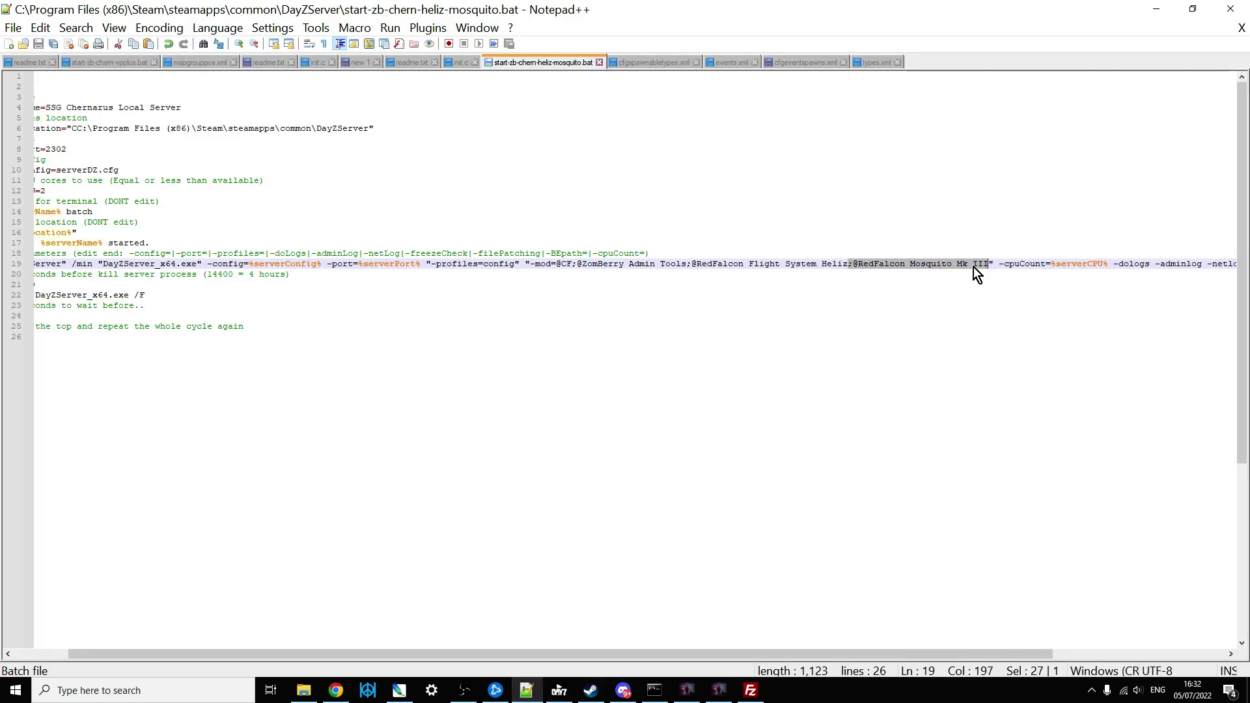
right_click(971, 267)
left_click(996, 297)
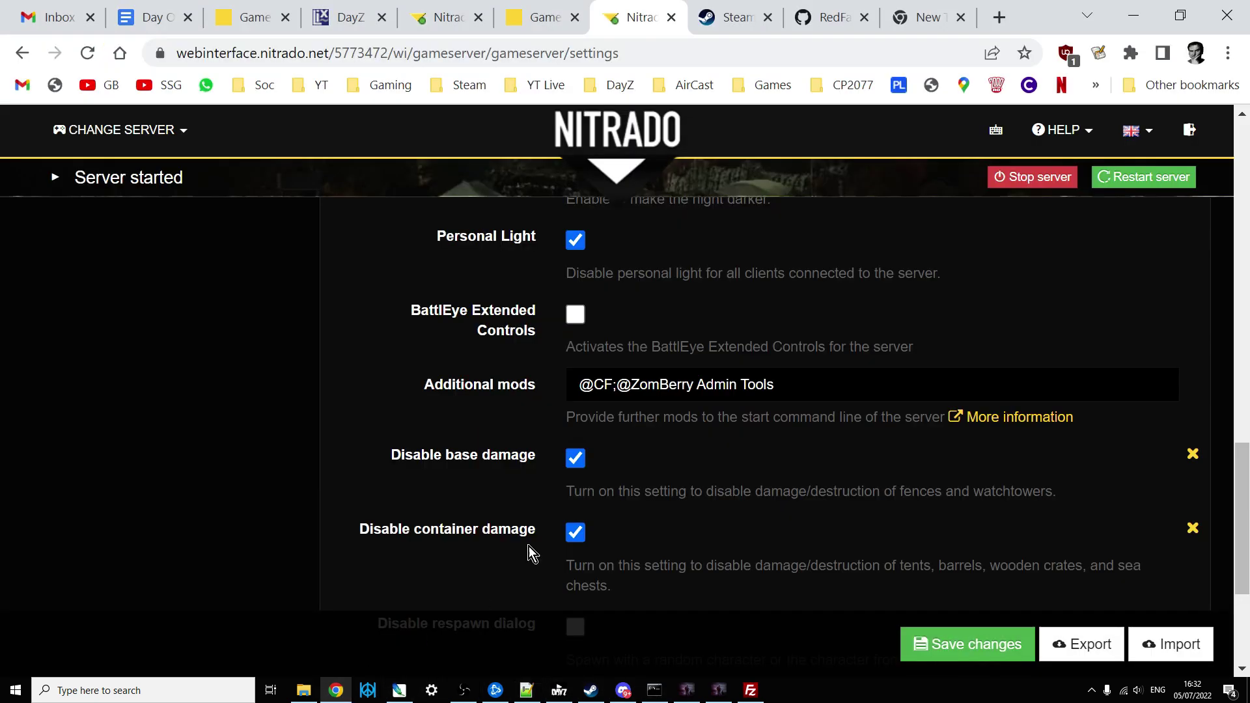
left_click(336, 690)
left_click(811, 390)
key("ctrl+v")
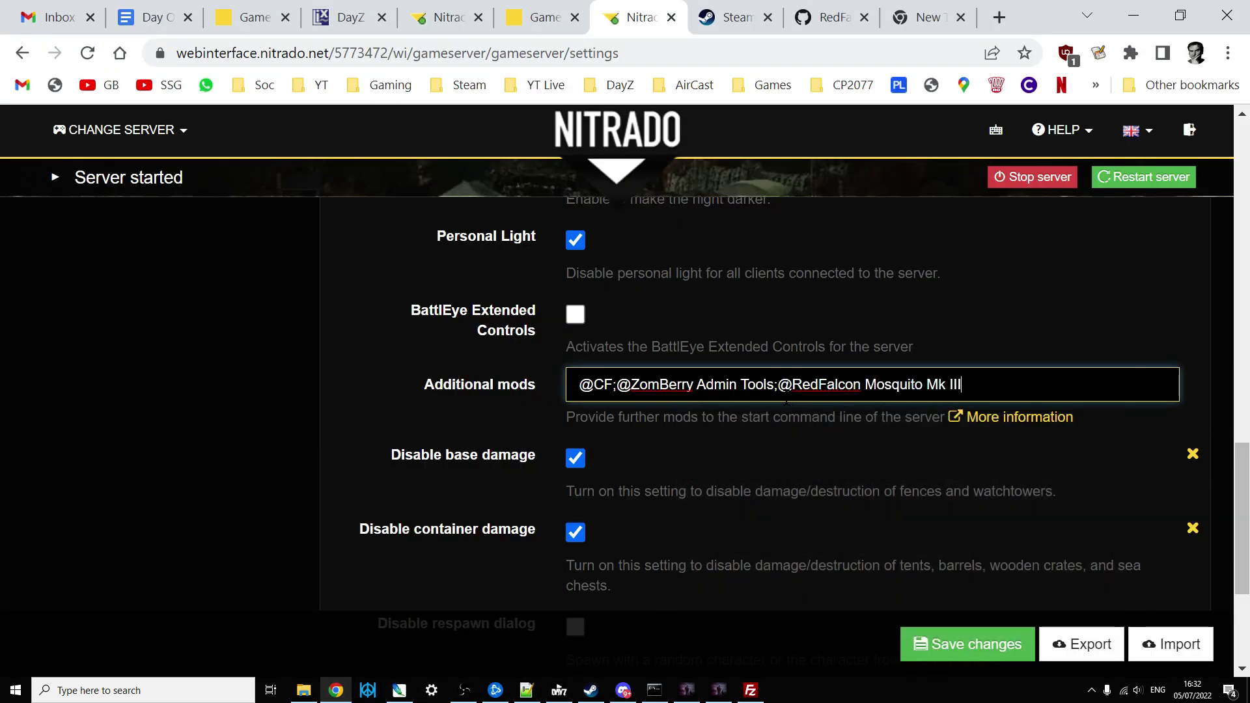
left_click(958, 343)
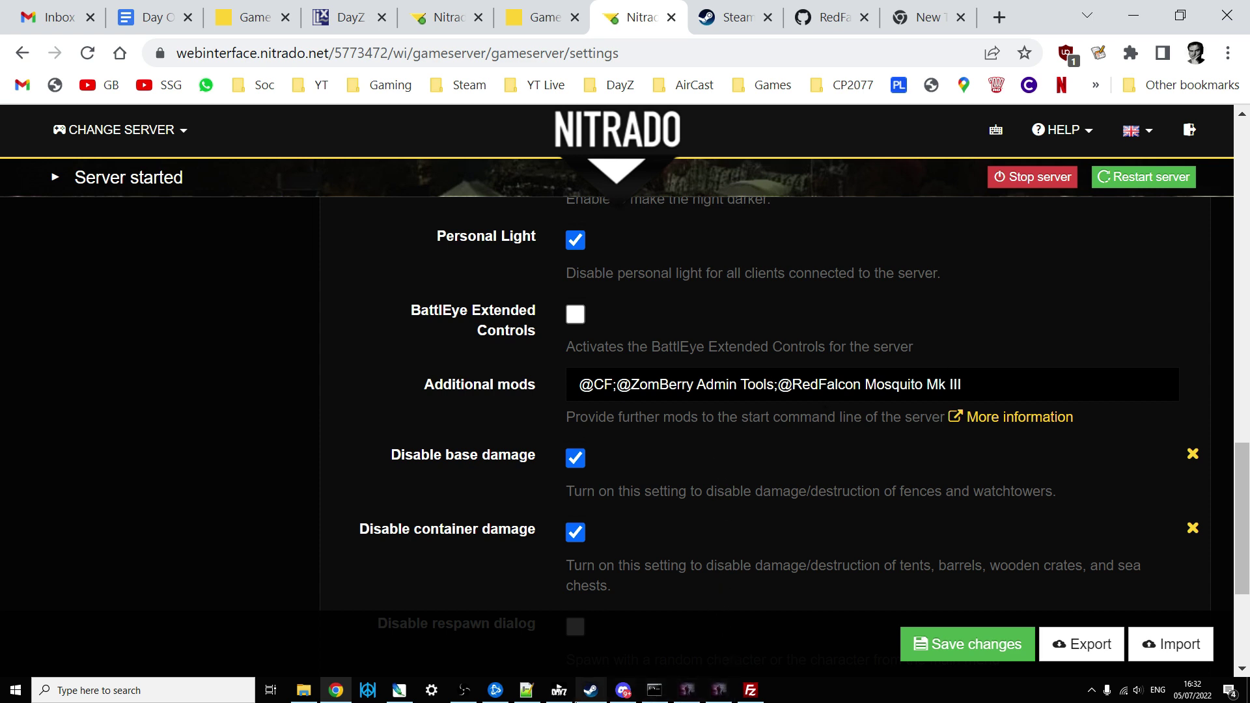
- Switch to File Explorer and go up from the DayZServer folder to the Steam common folder containing it
mouse_move(693, 694)
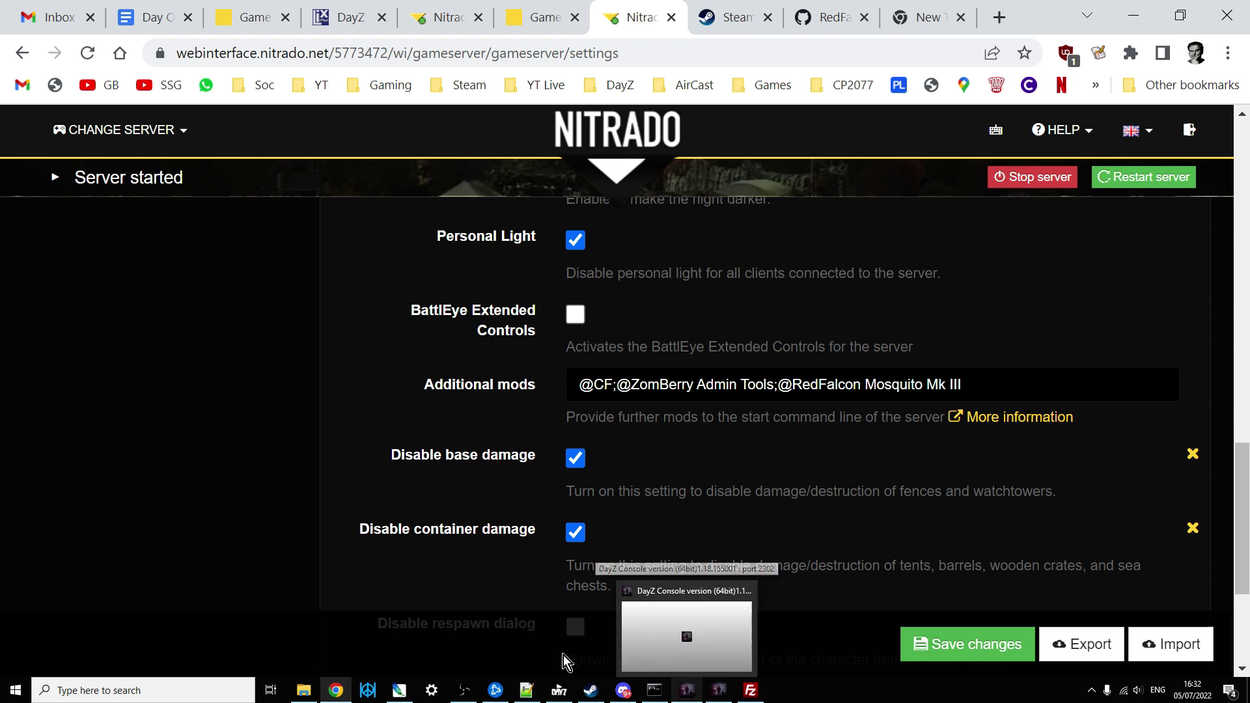
left_click(326, 641)
scroll(312, 439, "up", 1)
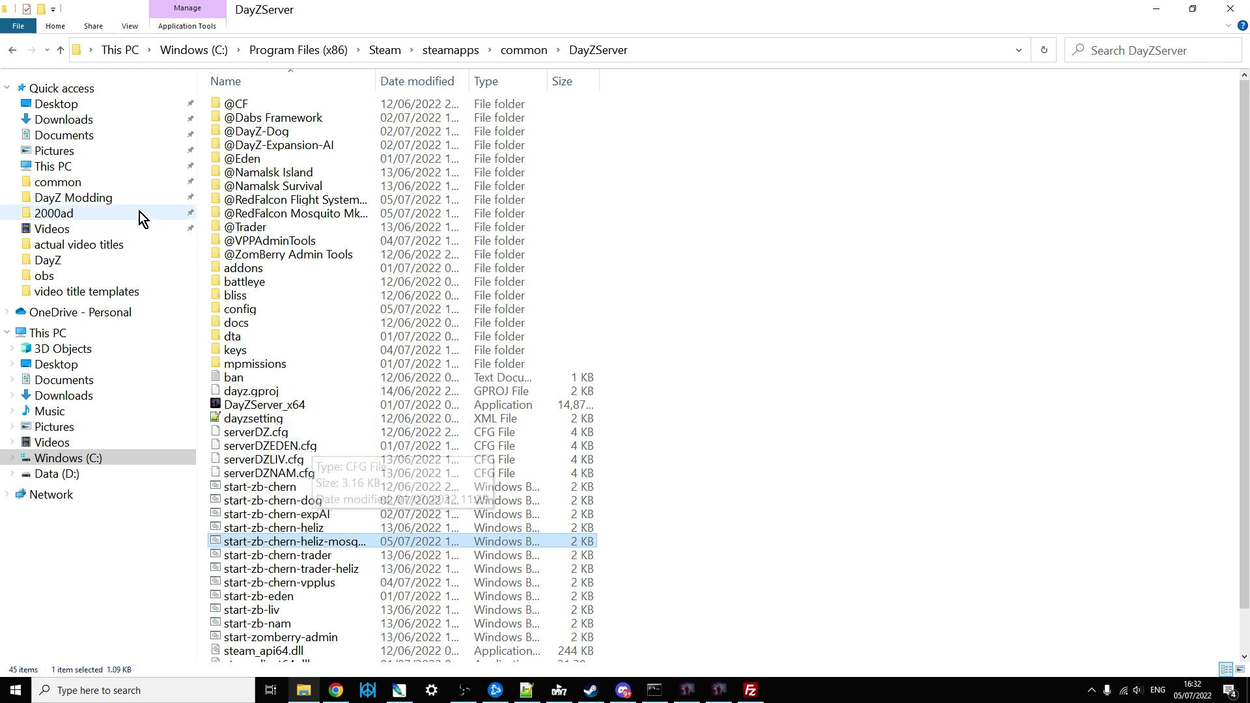
left_click(60, 50)
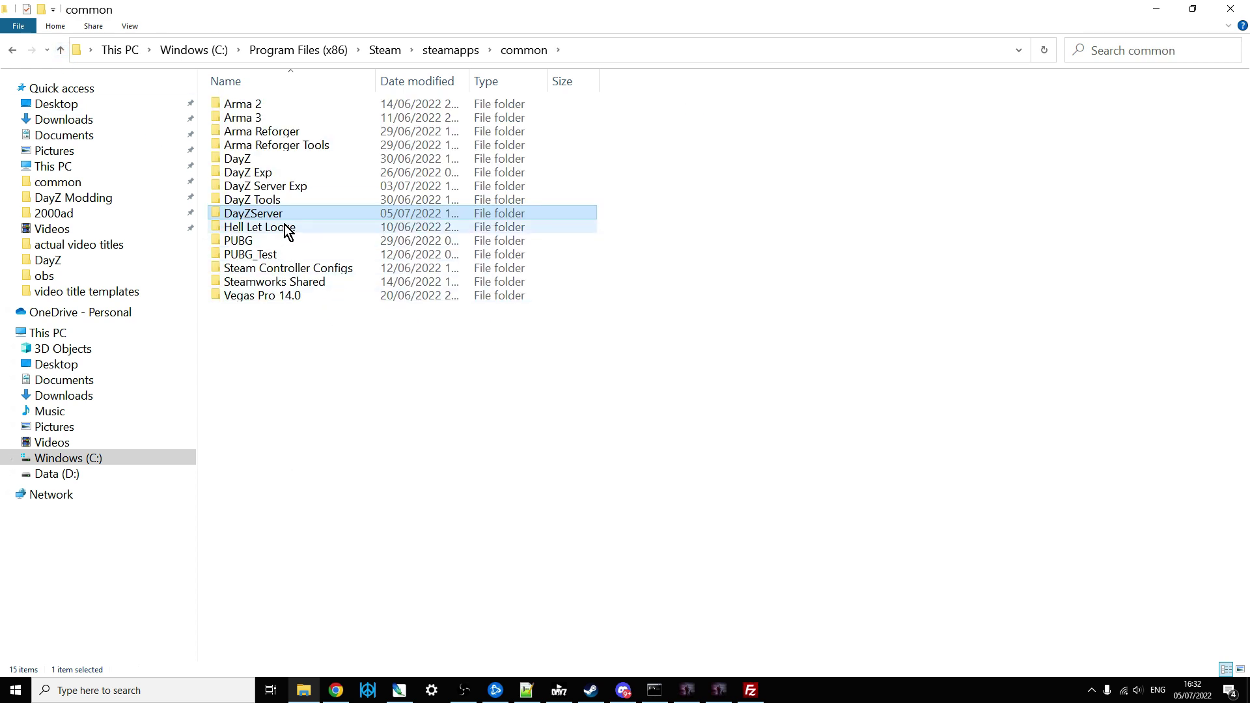
mouse_move(291, 218)
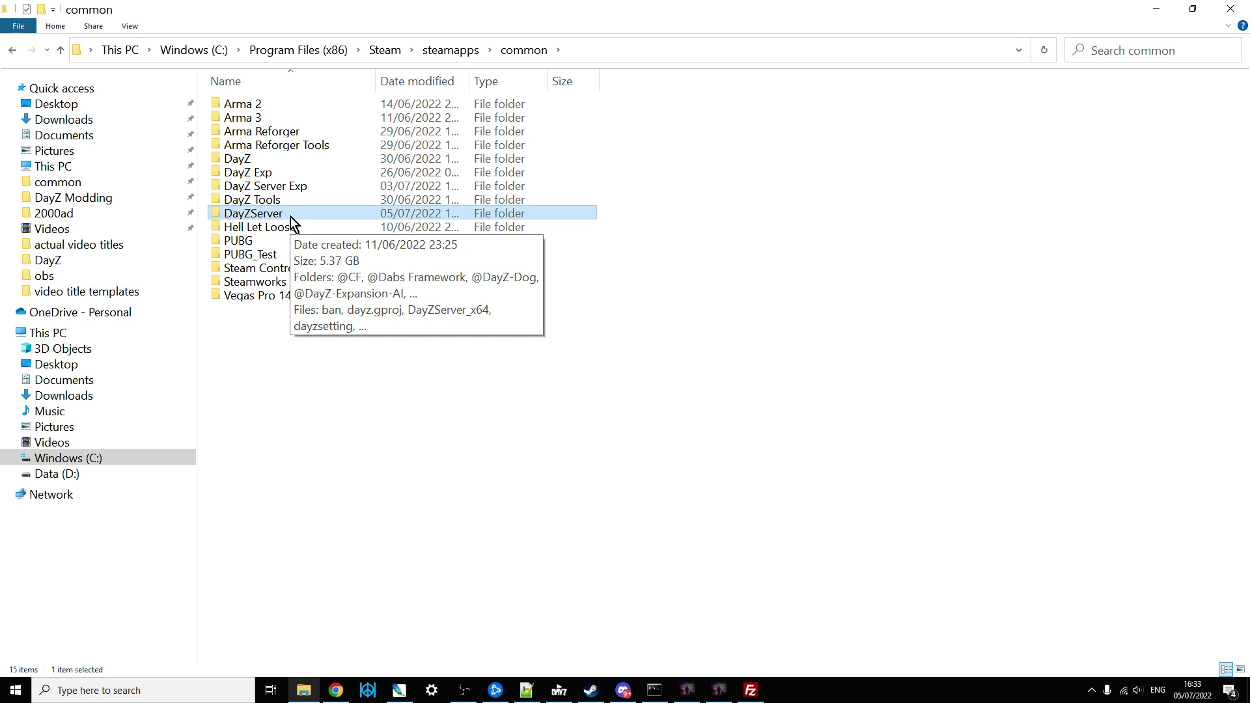
left_click(469, 693)
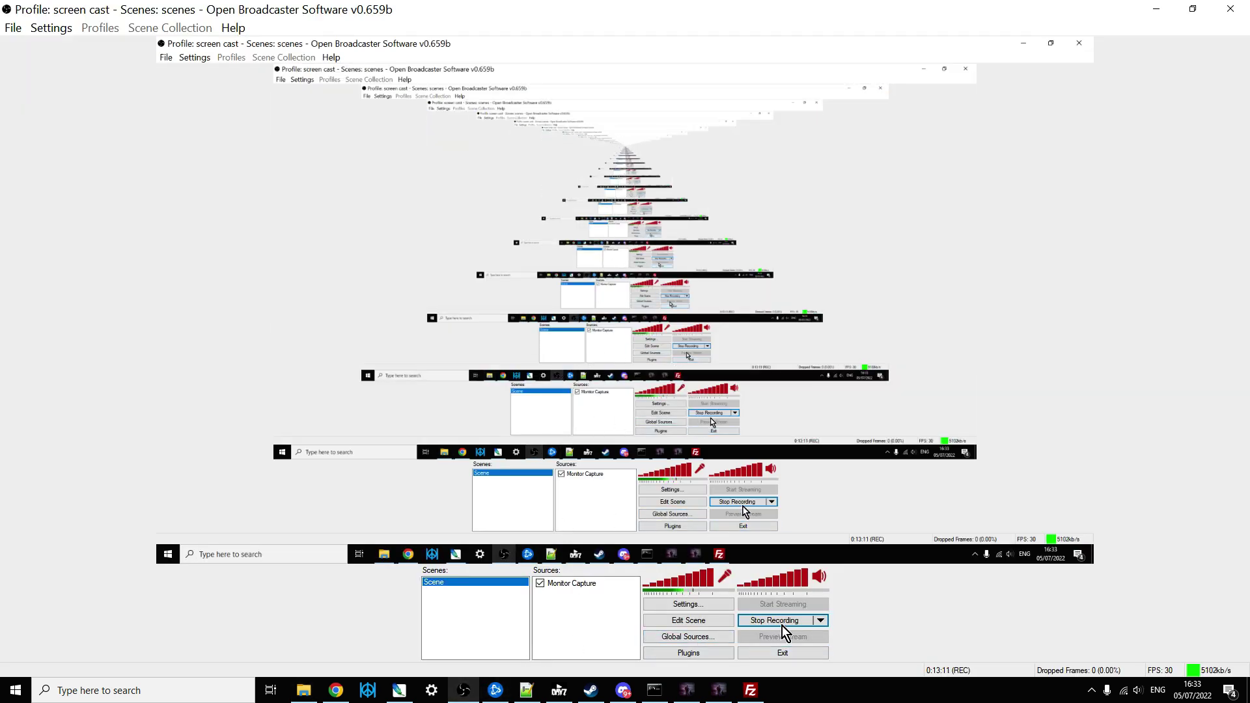